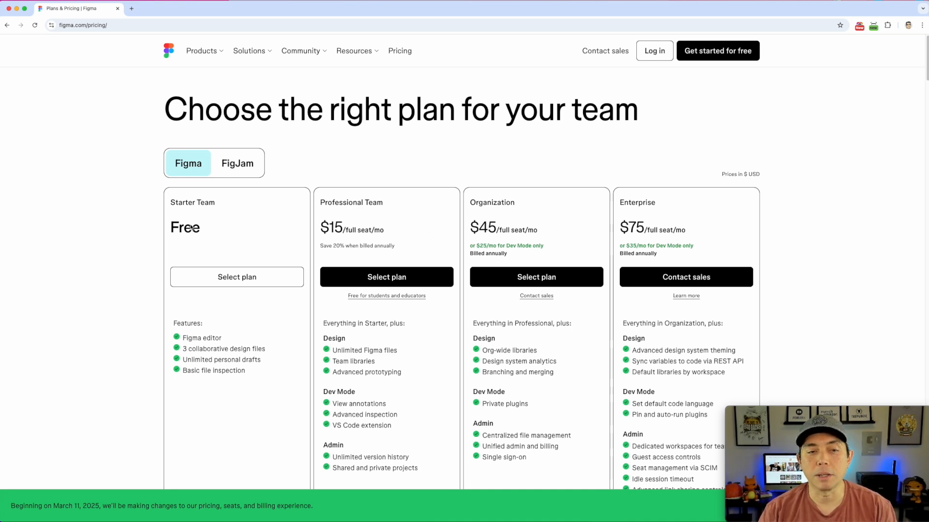
Leave the pricing page and return to the Figma home page
scroll(202, 261, "down", 1)
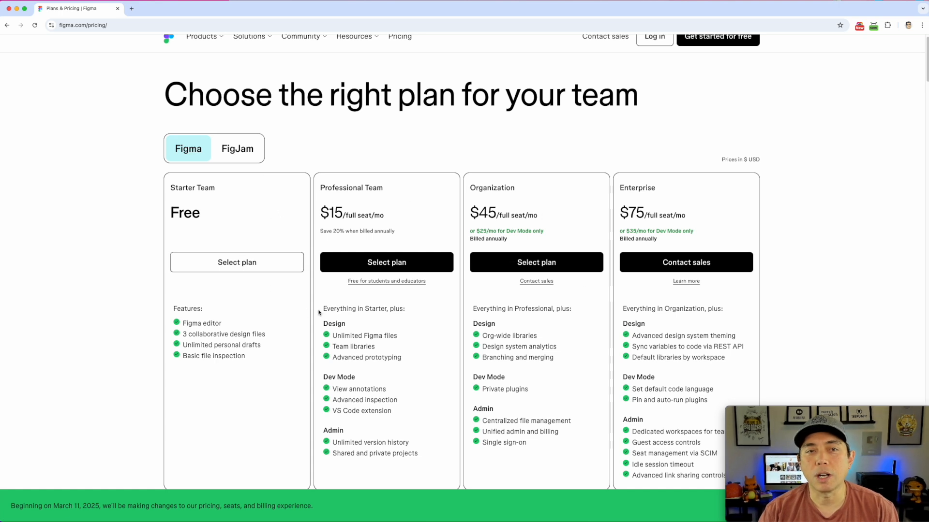
scroll(310, 314, "up", 1)
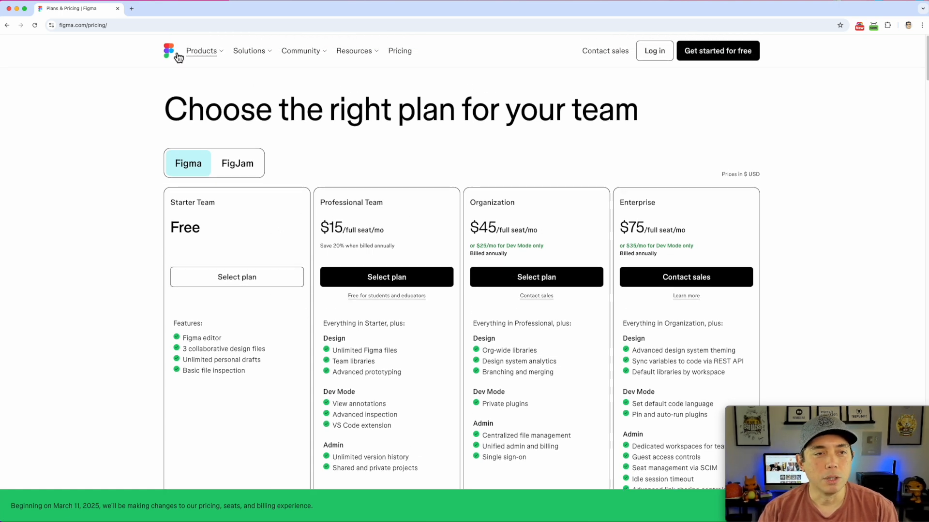
left_click(169, 54)
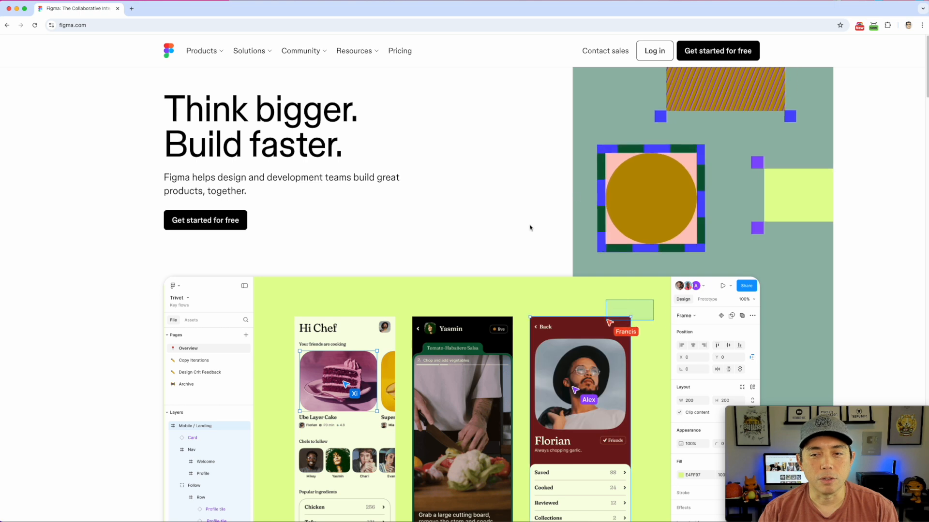
Browse the Figma landing page, then log in to reach the Recents file browser
scroll(529, 227, "down", 15)
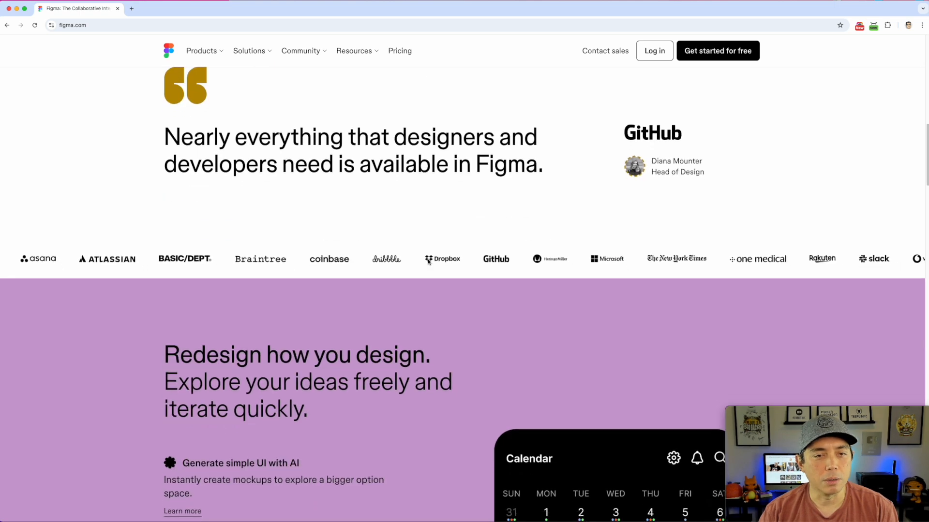
scroll(498, 285, "down", 5)
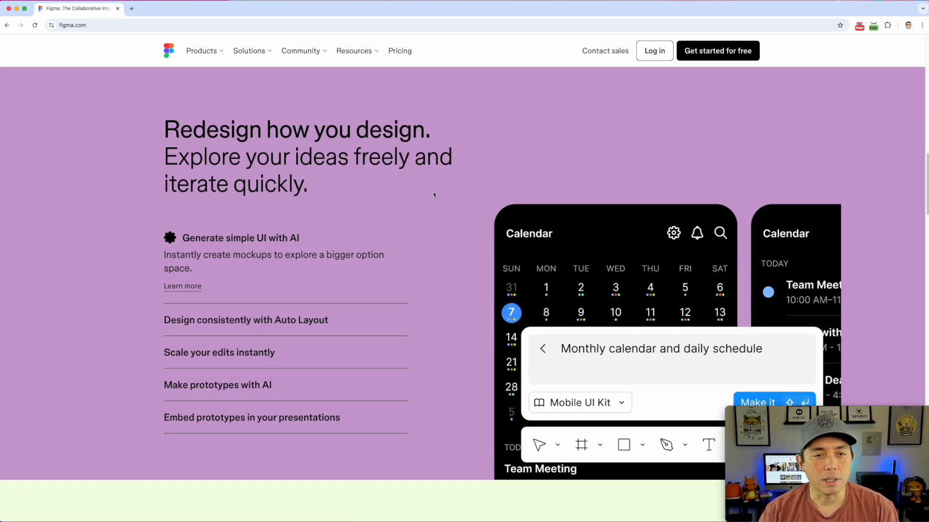
scroll(433, 194, "down", 2)
scroll(531, 279, "down", 8)
scroll(597, 280, "down", 3)
scroll(597, 280, "down", 10)
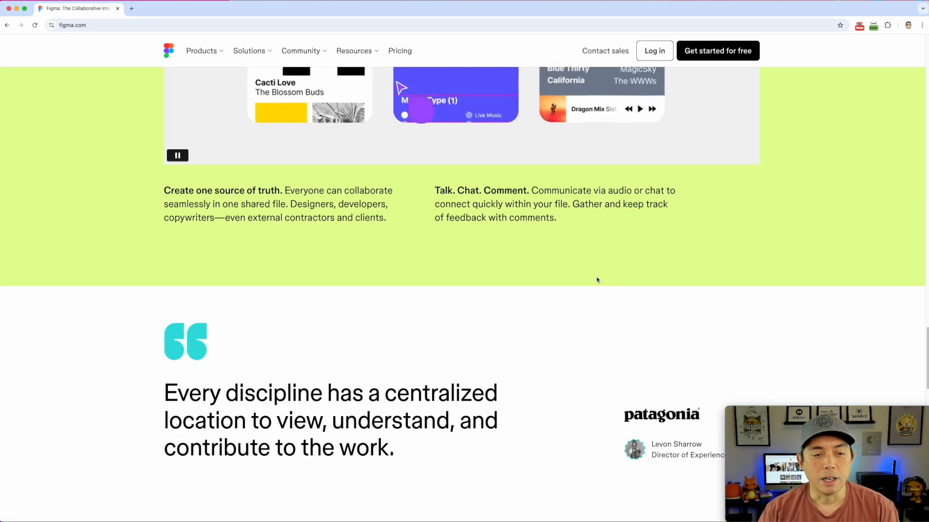
scroll(596, 279, "down", 7)
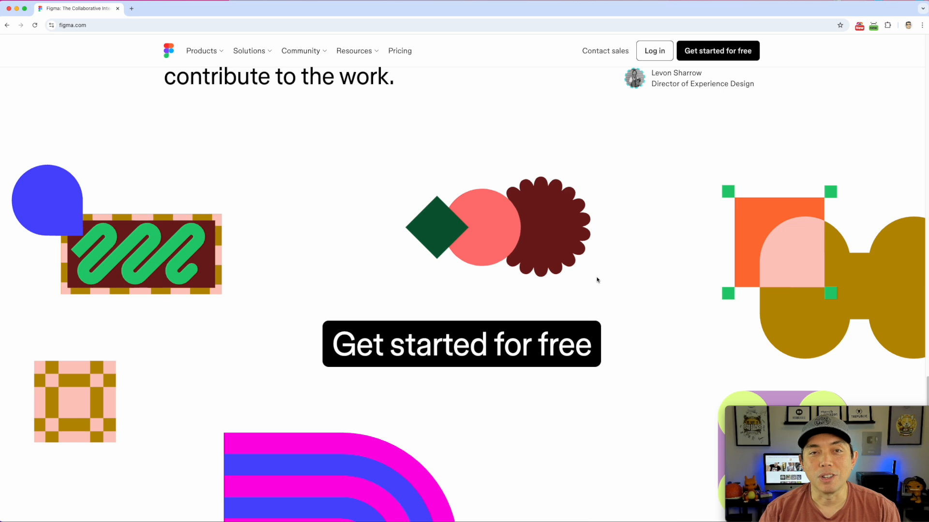
scroll(597, 280, "down", 3)
scroll(597, 279, "up", 20)
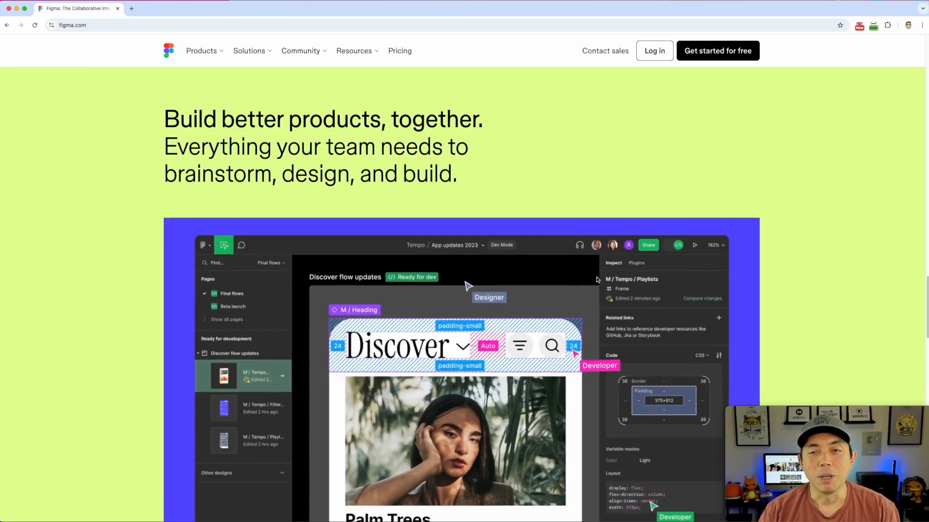
scroll(597, 280, "up", 20)
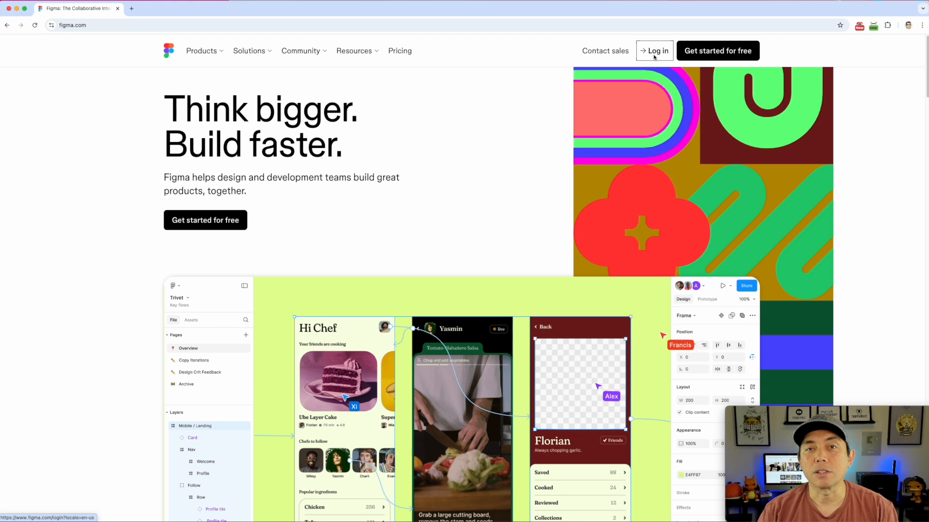
left_click(654, 52)
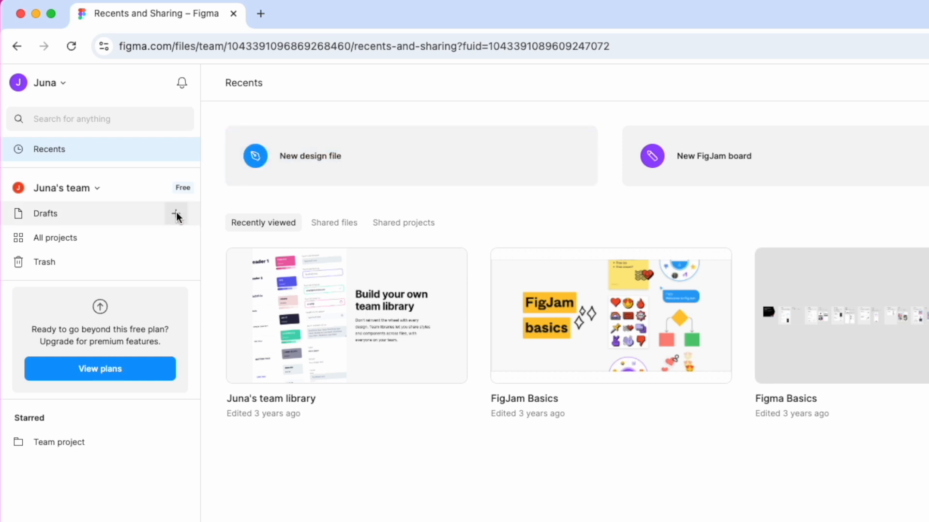
Create a new blank design file from the + beside Drafts
left_click(176, 213)
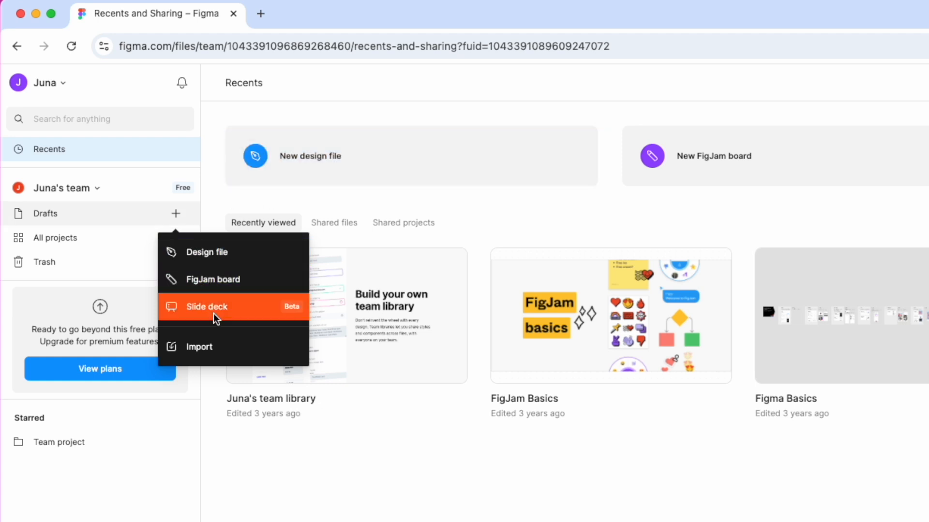
left_click(209, 251)
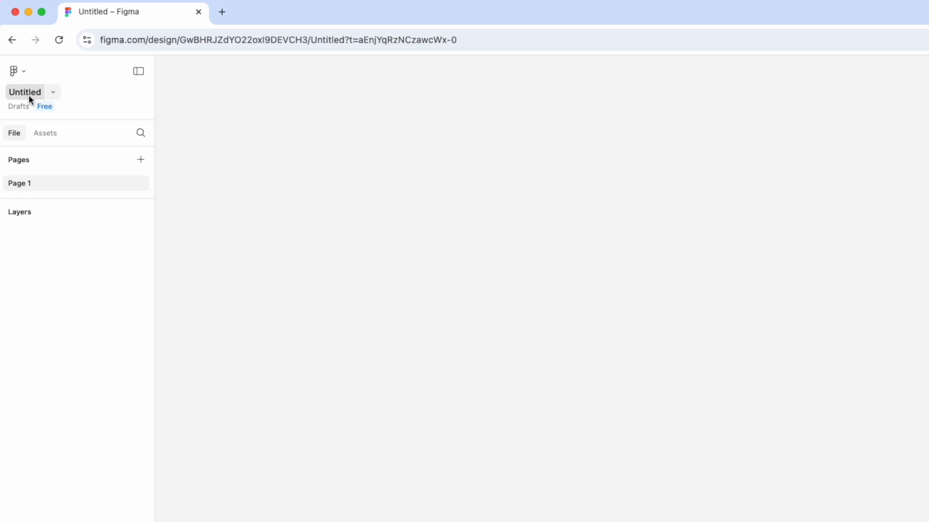
Rename the Untitled file to 'T-Shirt Design'
left_click(28, 95)
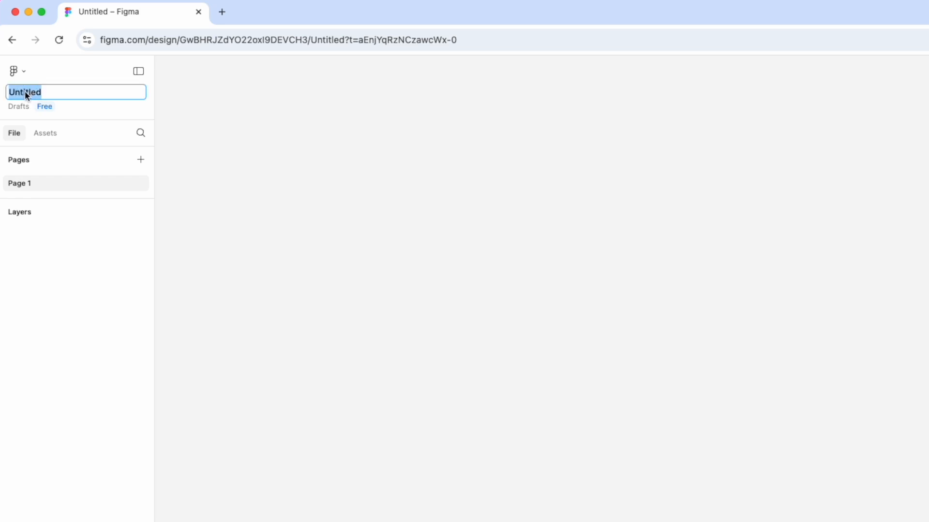
type("T-Shirt Design")
key("Return")
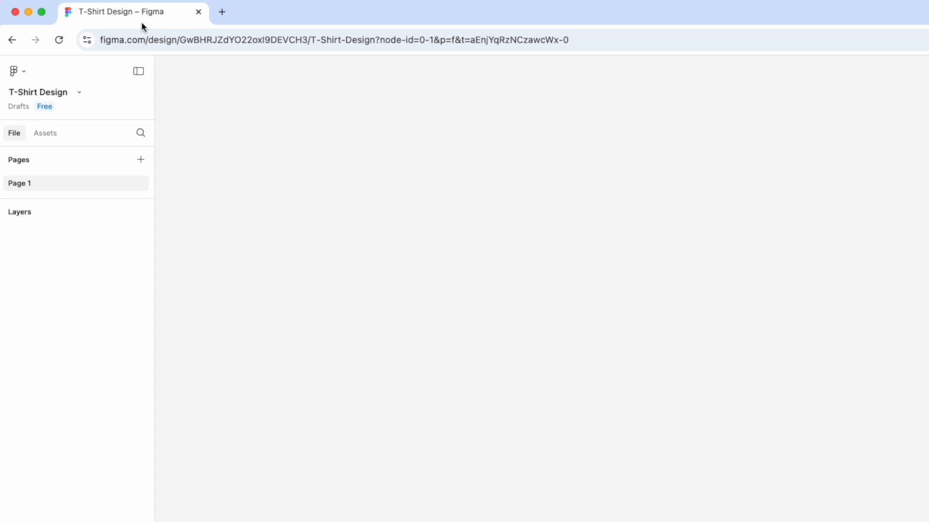
Show the Assets tab listing shared libraries such as Material 3
left_click(60, 95)
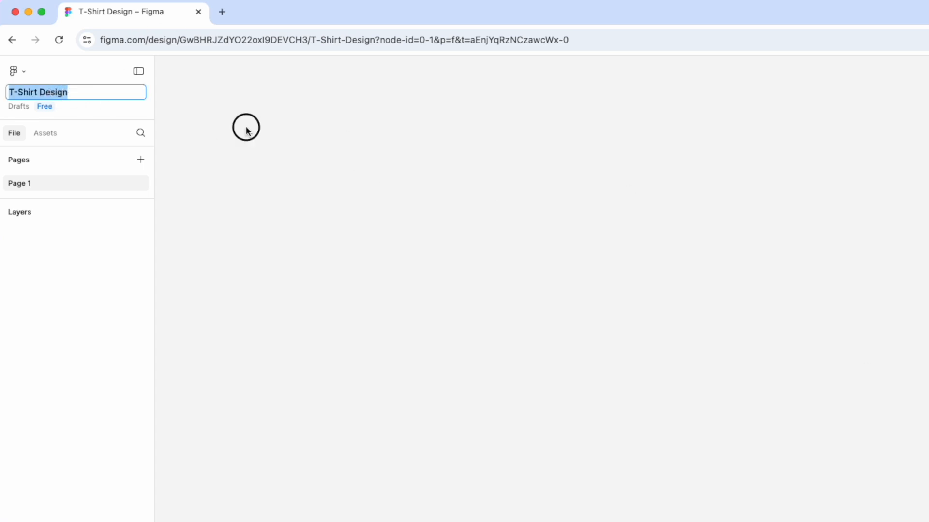
left_click(246, 132)
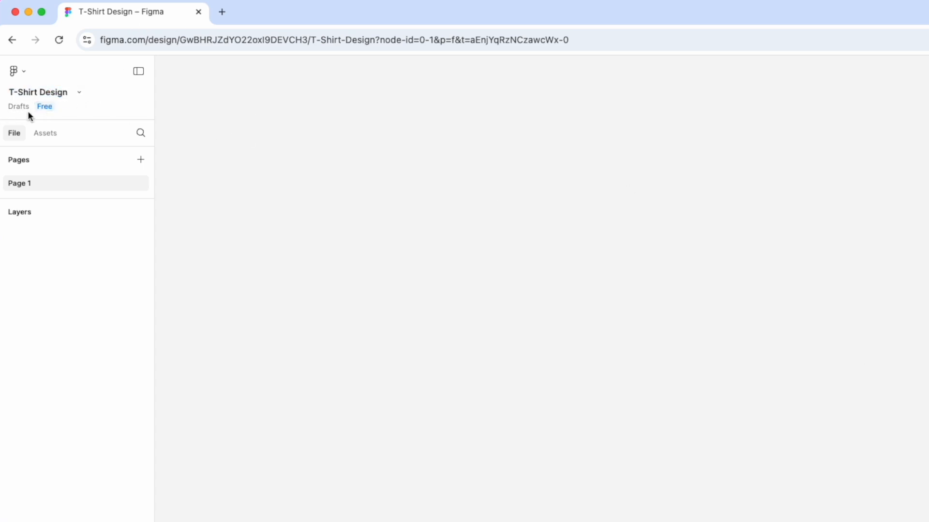
left_click(43, 134)
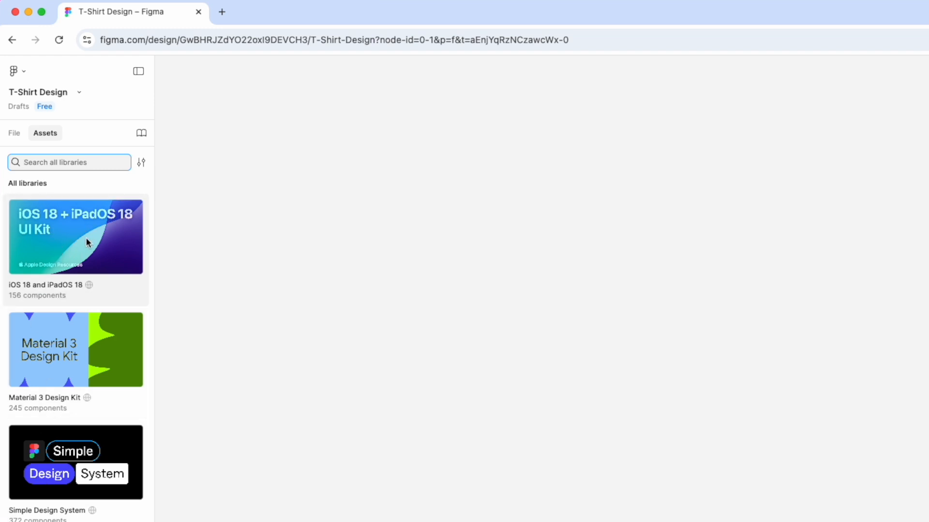
Switch the left panel back to the File tab showing Page 1 and its empty layers
left_click(18, 131)
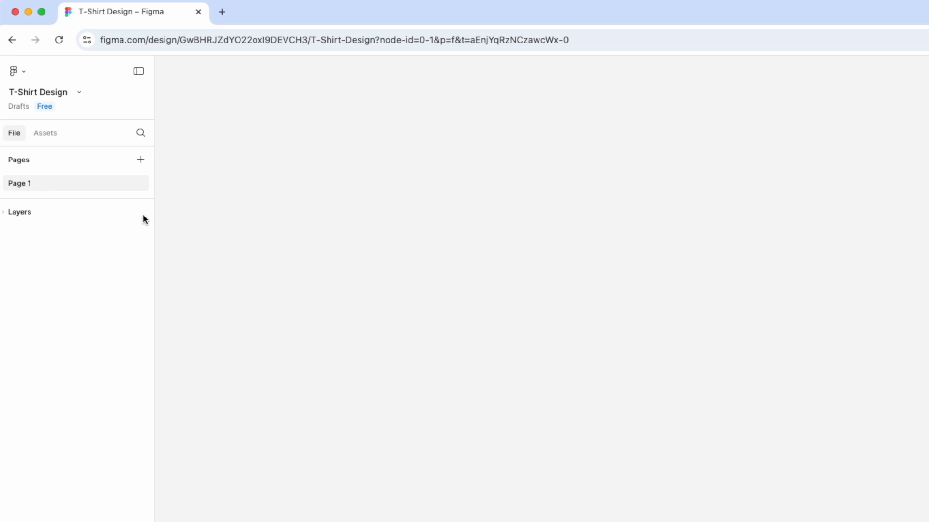
Rename Page 1 to 'T-Shirt 1 idea'
double_click(27, 183)
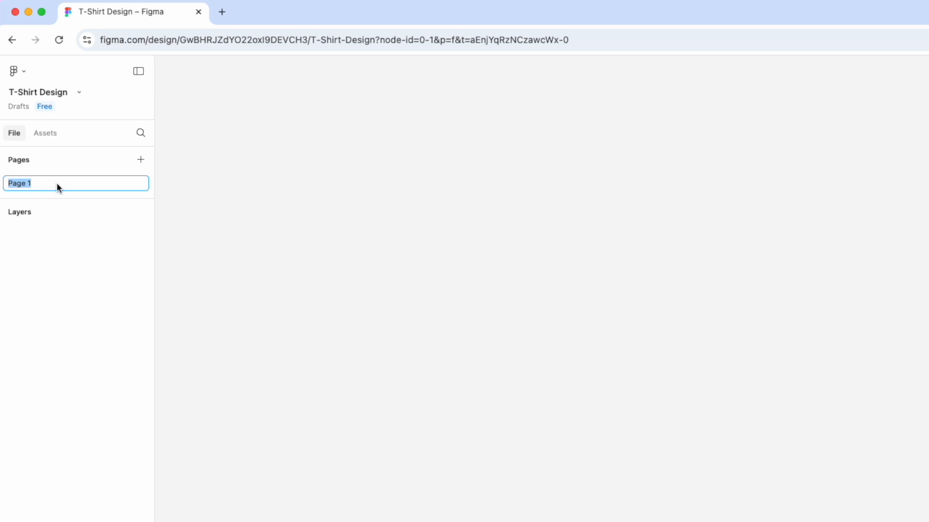
type("T-S")
type("hirt ")
type("1 Dei")
key("BackSpace")
key("BackSpace")
key("BackSpace")
type("idea")
key("Return")
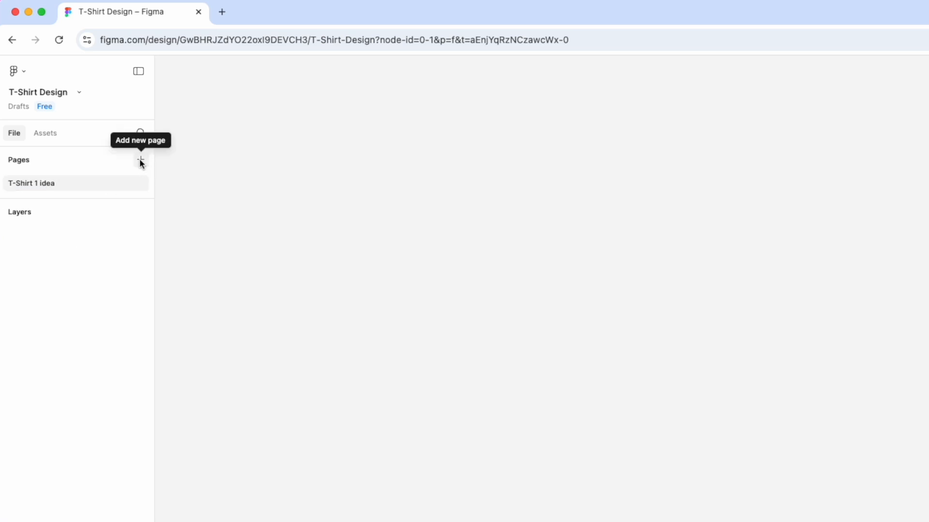
Add a second page, Page 2, then go back to T-Shirt 1 idea and expand its layers
left_click(140, 160)
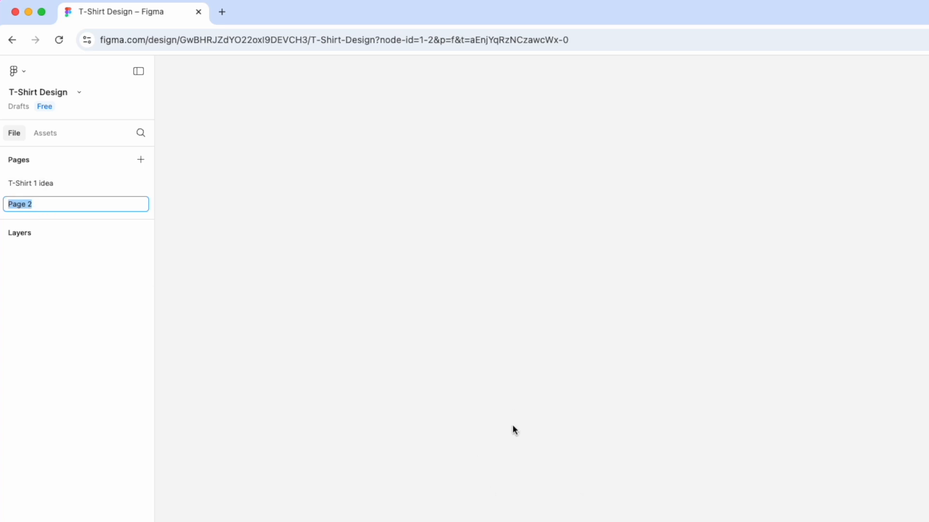
left_click(28, 184)
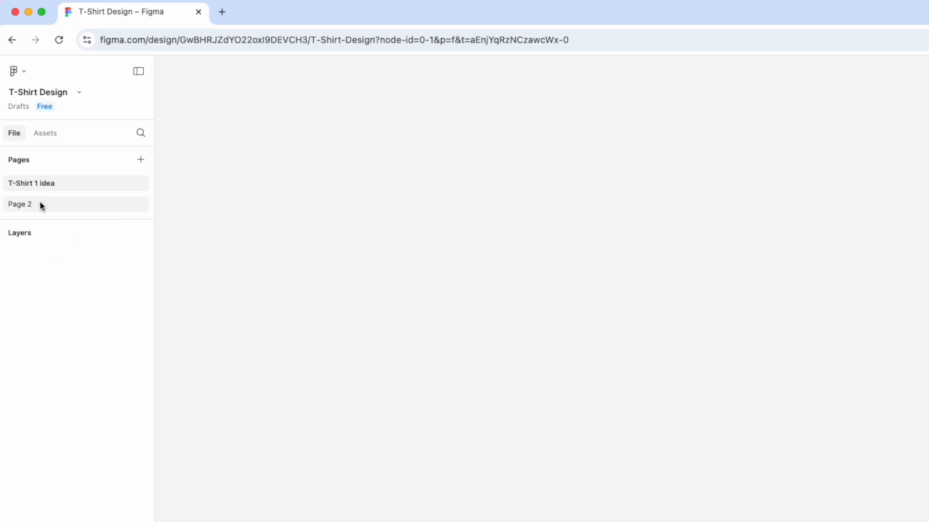
left_click(15, 234)
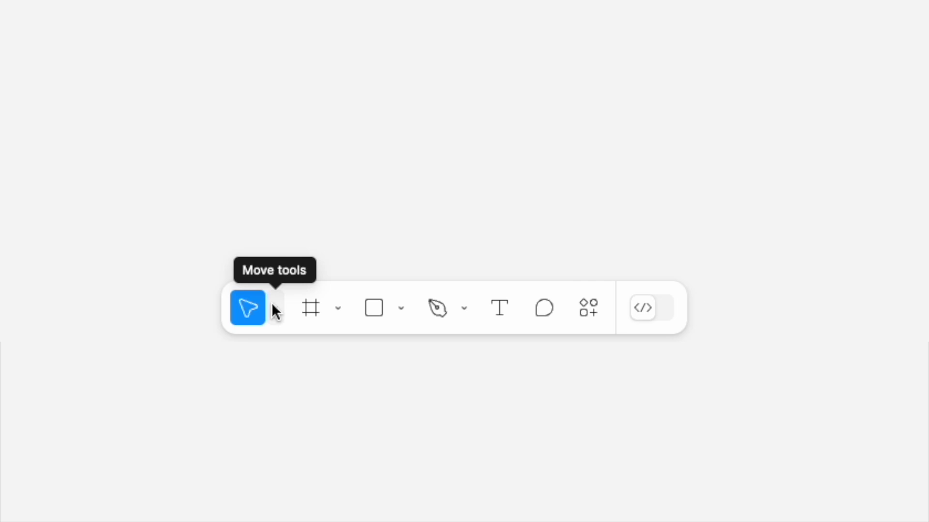
Select the Frame tool so the Phone, Tablet, Desktop and Presentation presets are listed
left_click(272, 305)
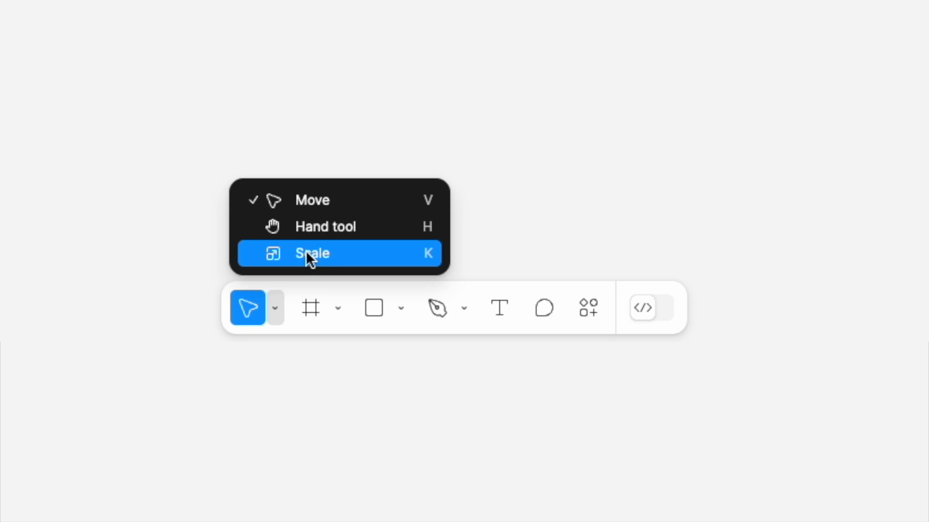
left_click(319, 307)
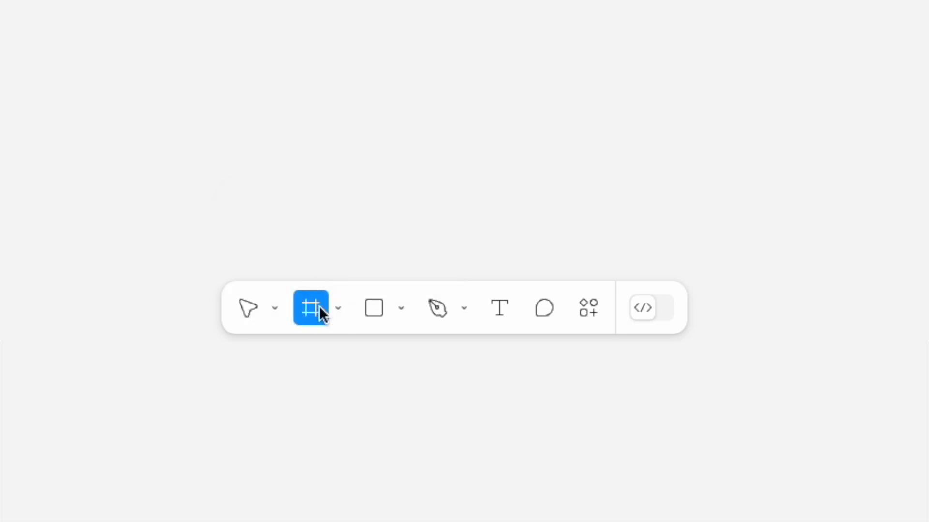
left_click(339, 307)
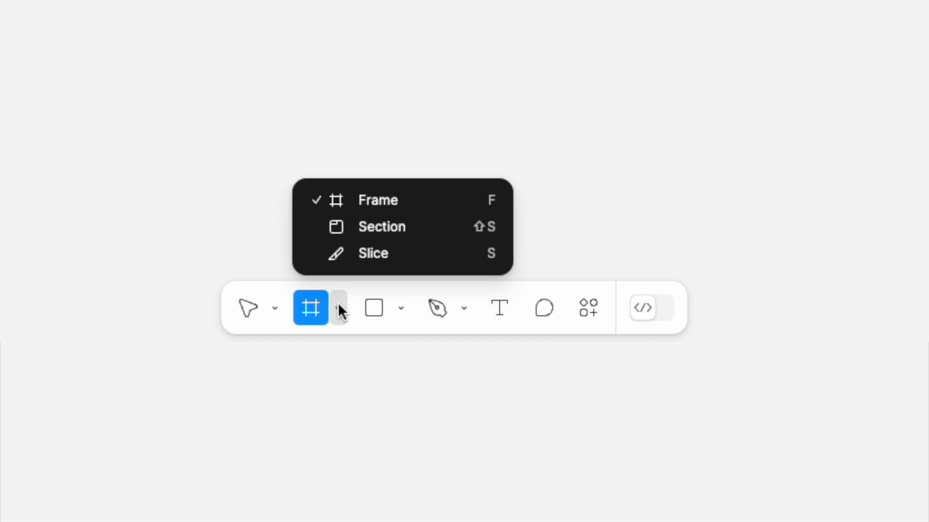
left_click(369, 199)
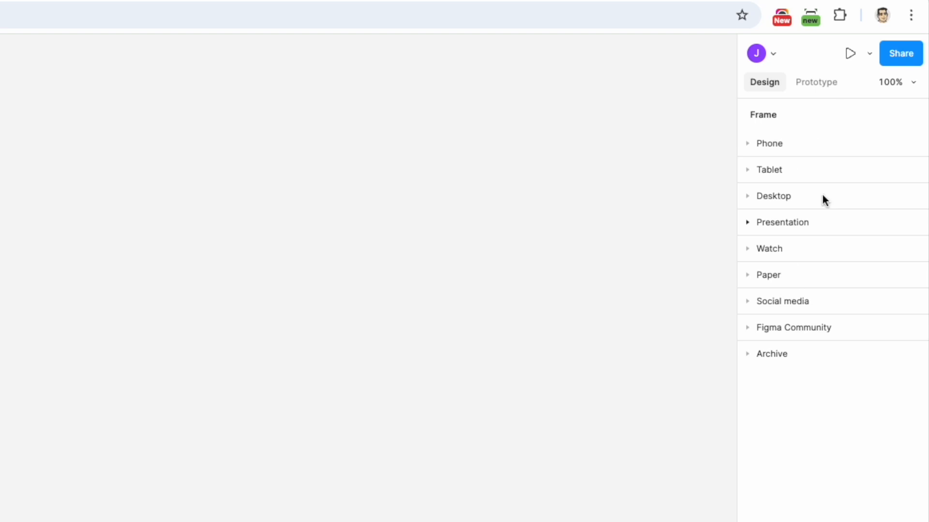
left_click(746, 143)
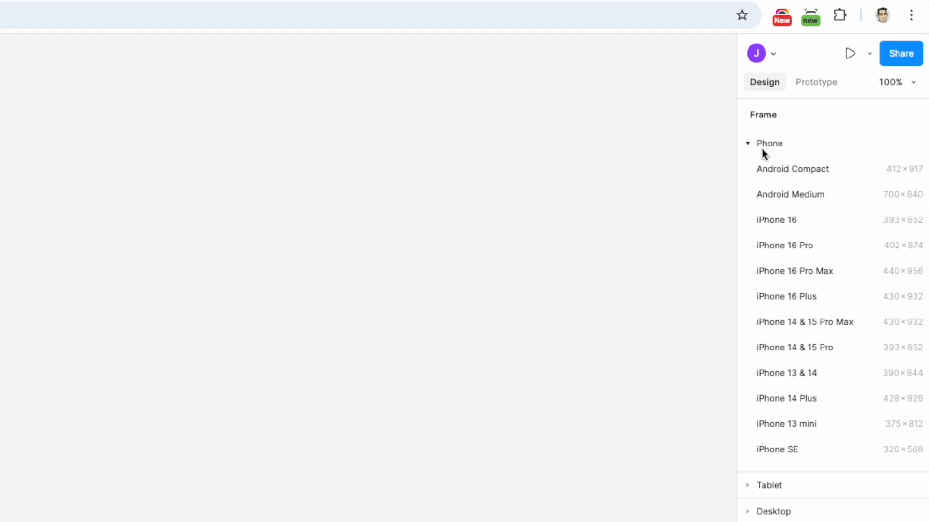
left_click(747, 143)
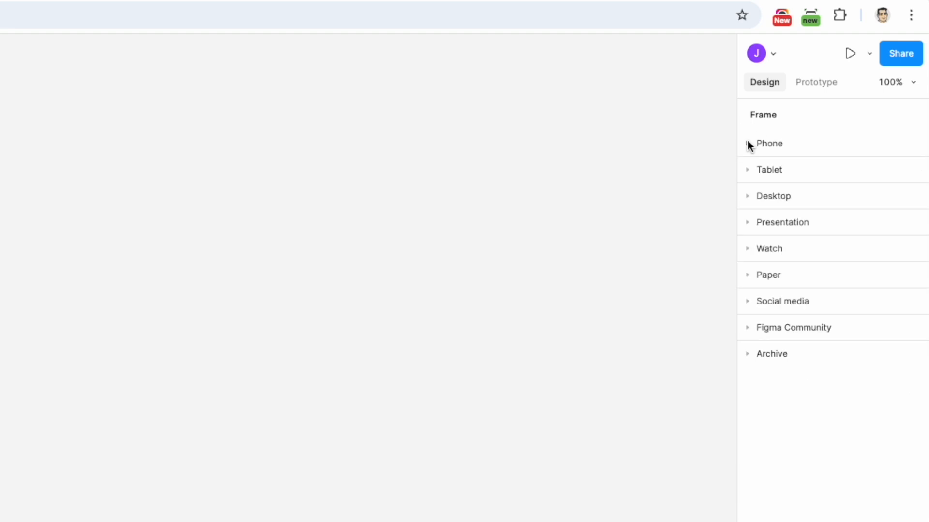
left_click(748, 170)
left_click(748, 170)
left_click(748, 197)
left_click(749, 196)
left_click(748, 222)
left_click(747, 222)
left_click(748, 248)
left_click(747, 247)
left_click(748, 277)
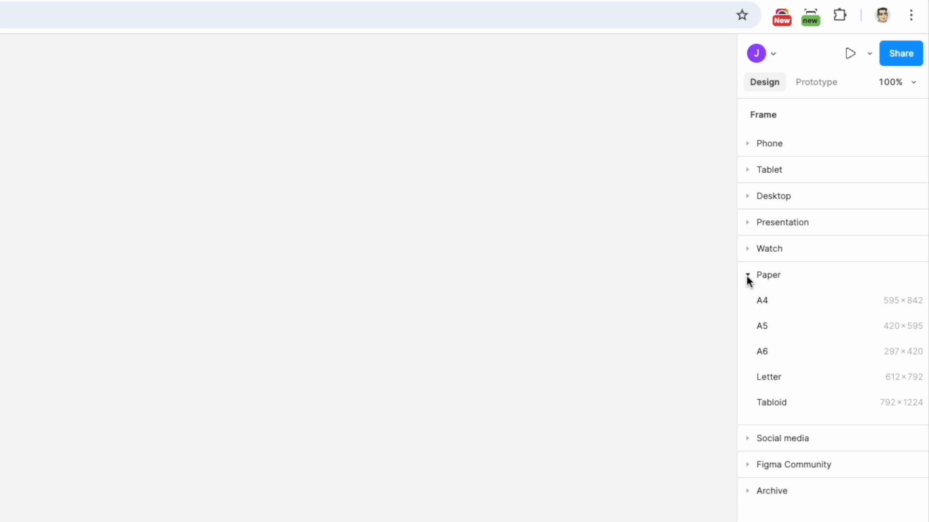
left_click(746, 274)
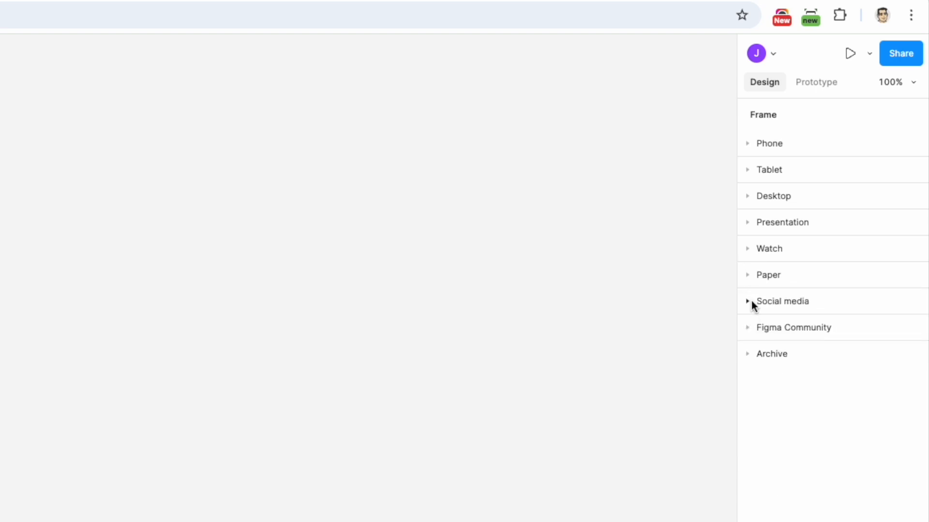
left_click(748, 301)
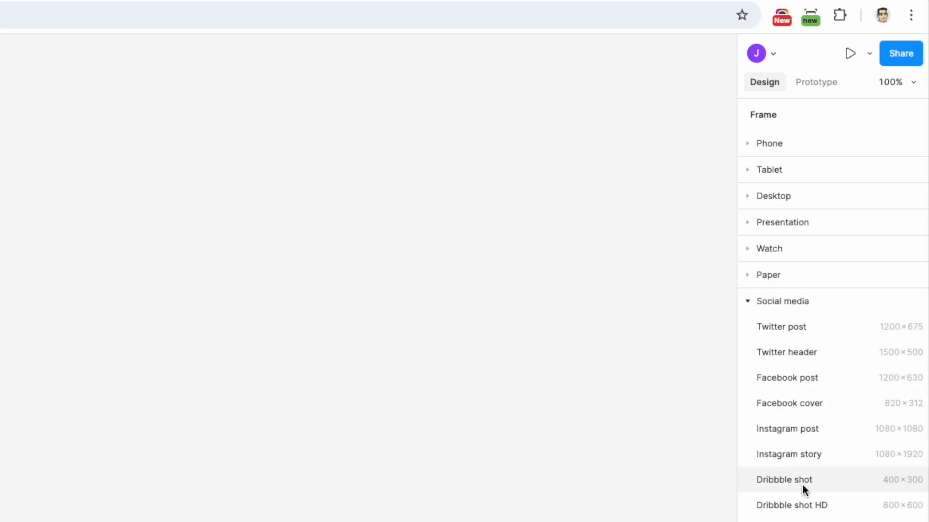
left_click(746, 302)
left_click(745, 328)
left_click(746, 328)
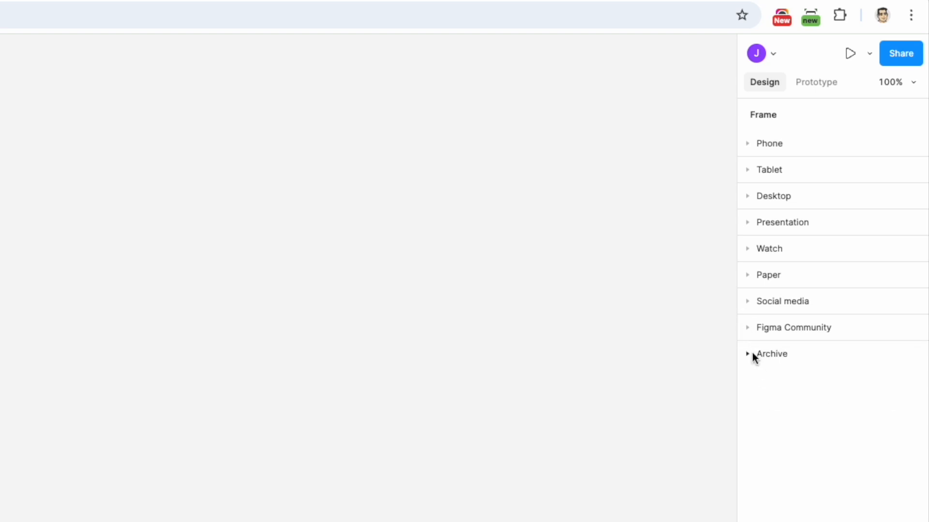
left_click(748, 353)
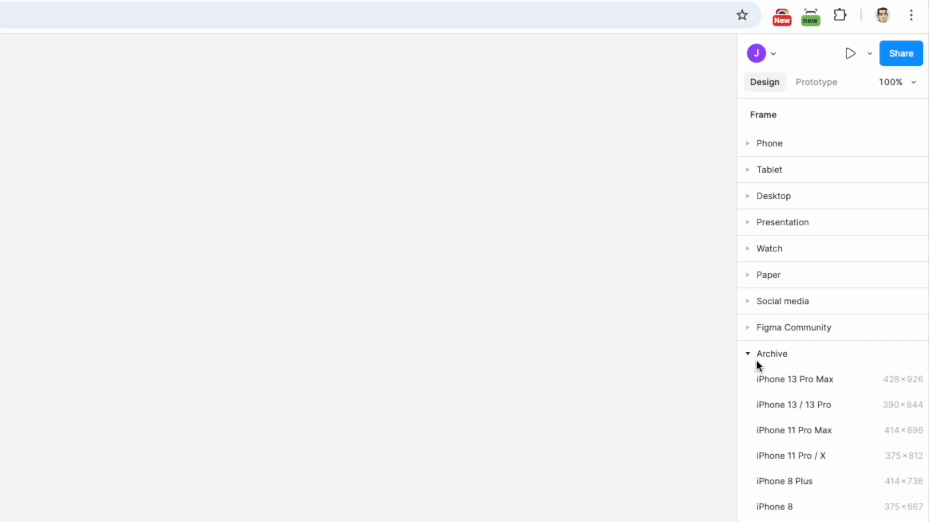
left_click(748, 354)
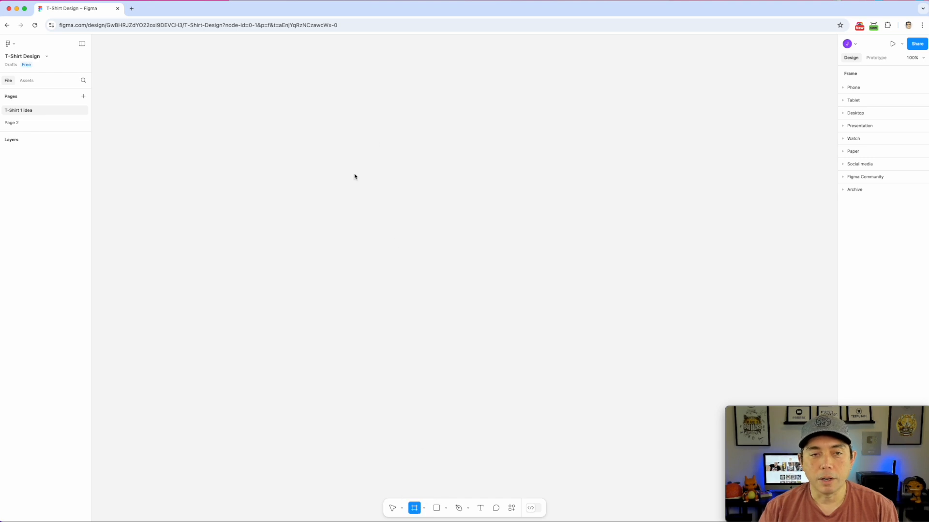
Draw Frame 1 on the canvas and size it to W 4500 by H 5400
left_click(323, 101)
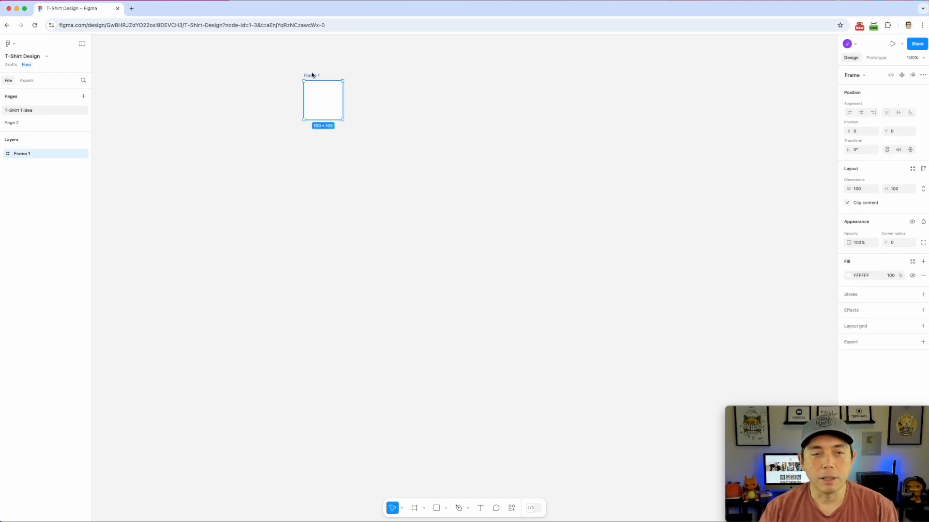
left_click_drag(343, 122, 598, 417)
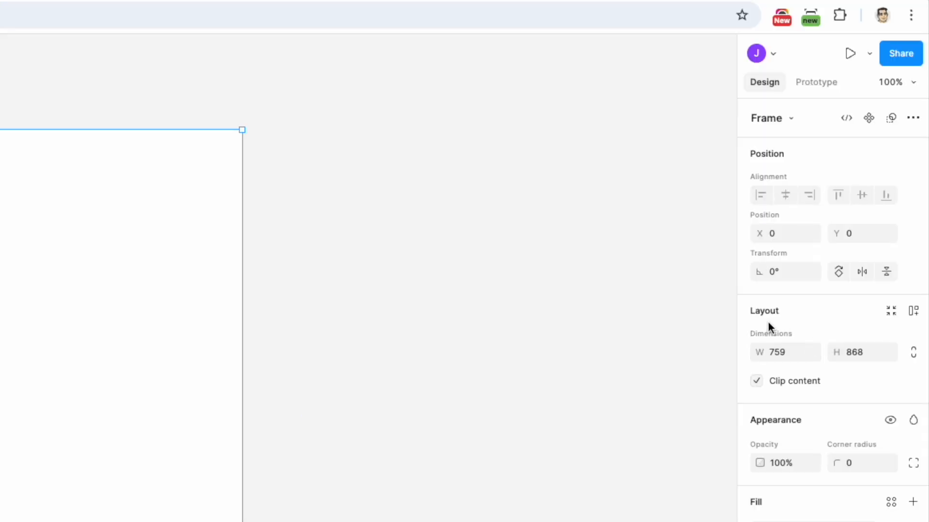
left_click(775, 352)
type("4500")
left_click(855, 352)
type("5400")
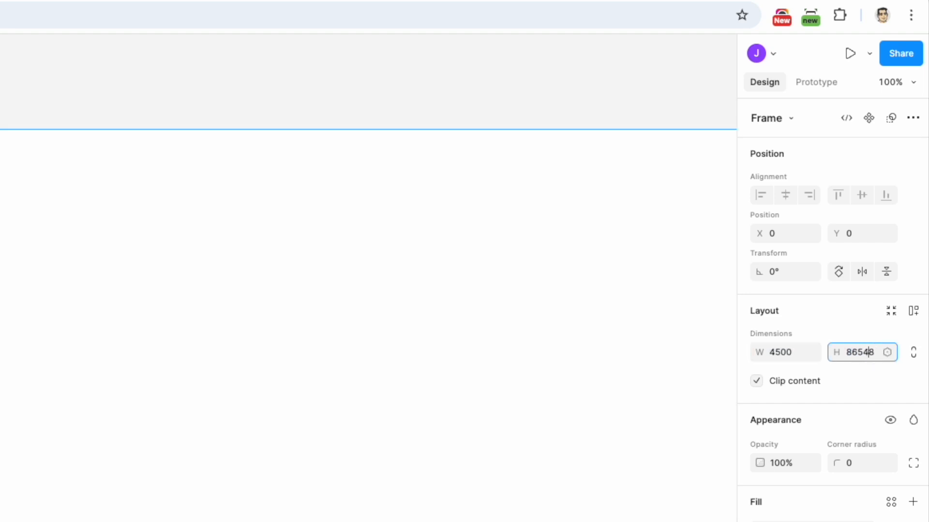
key("BackSpace")
key("BackSpace")
key("BackSpace")
key("BackSpace")
key("BackSpace")
key("BackSpace")
double_click(844, 352)
type("4")
key("BackSpace")
type("5400")
key("Return")
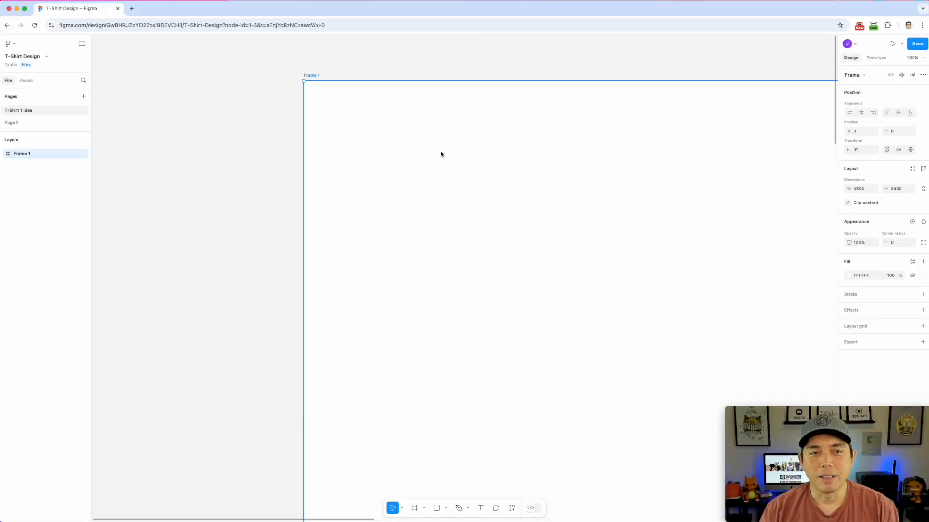
scroll(467, 209, "down", 1)
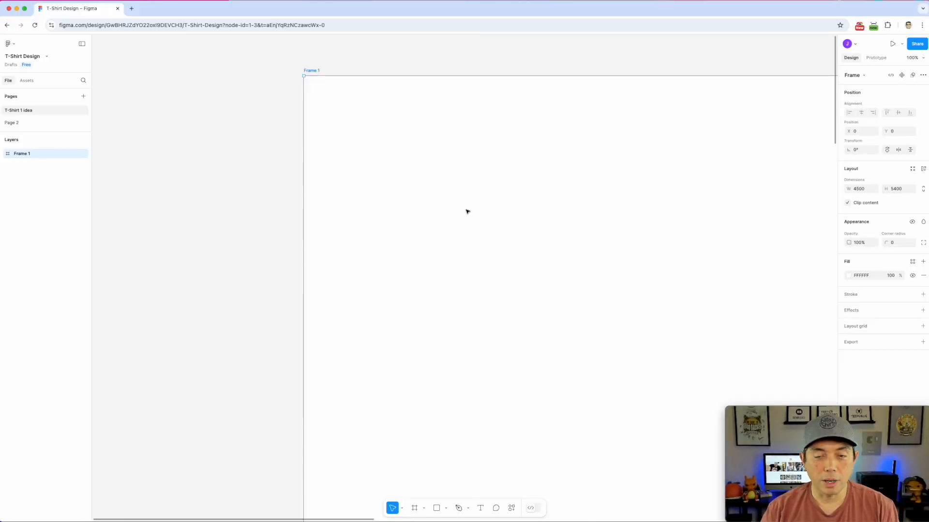
Zoom out to about 19% so all of Frame 1 shows, then deselect it
scroll(466, 211, "down", 5)
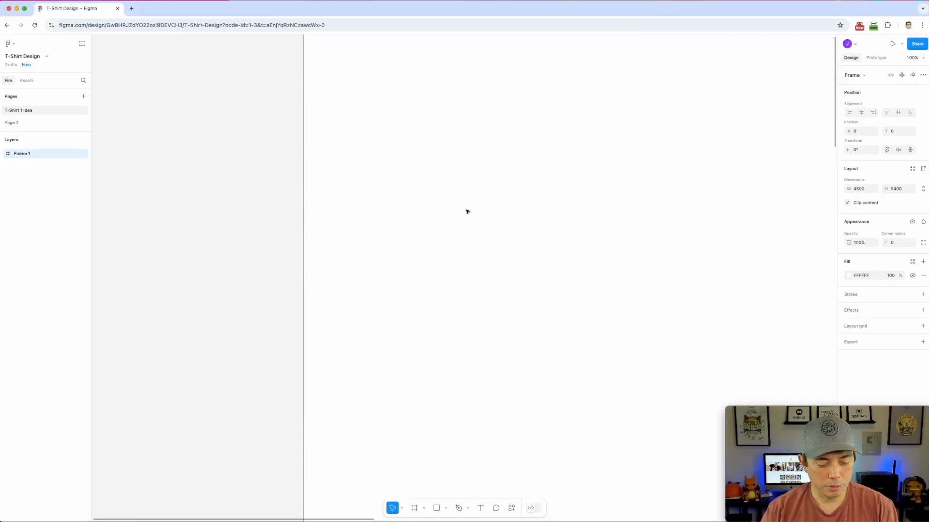
scroll(466, 211, "down", 5)
scroll(466, 212, "down", 10)
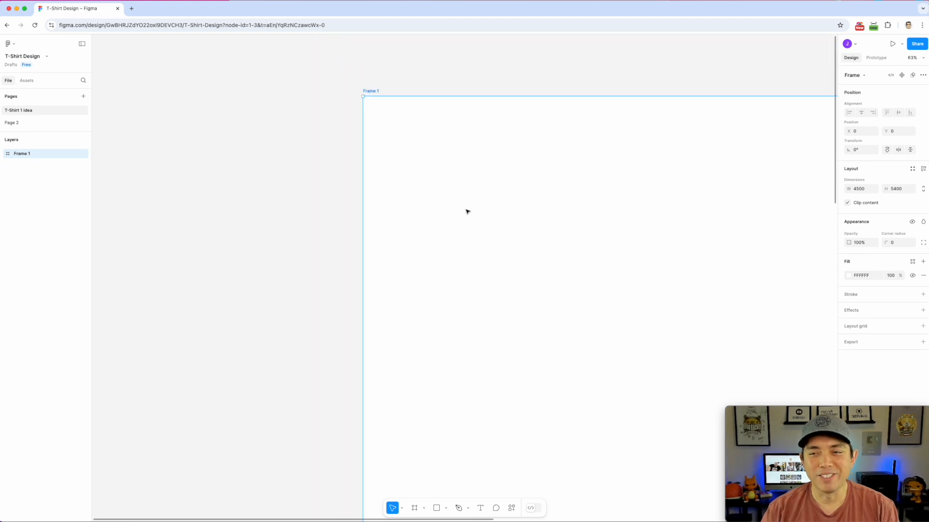
scroll(489, 214, "up", 3)
scroll(488, 215, "up", 1)
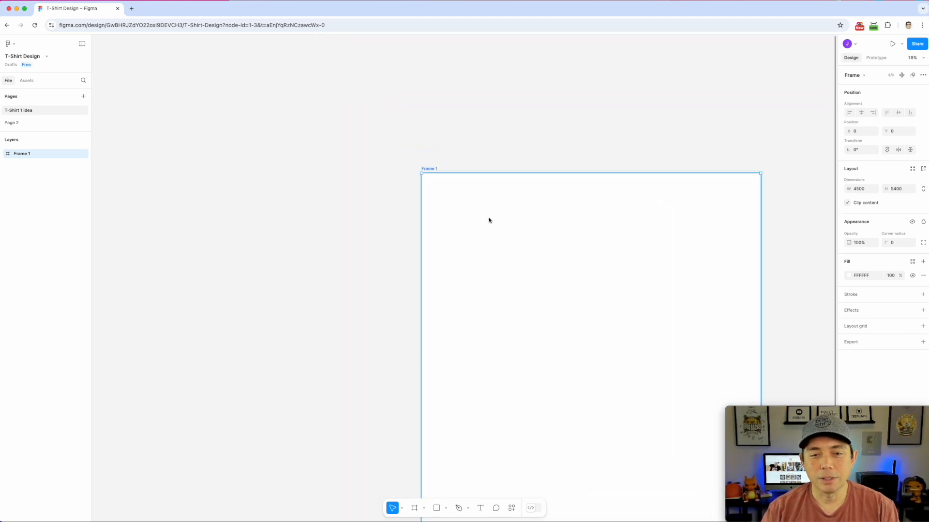
left_click(389, 173)
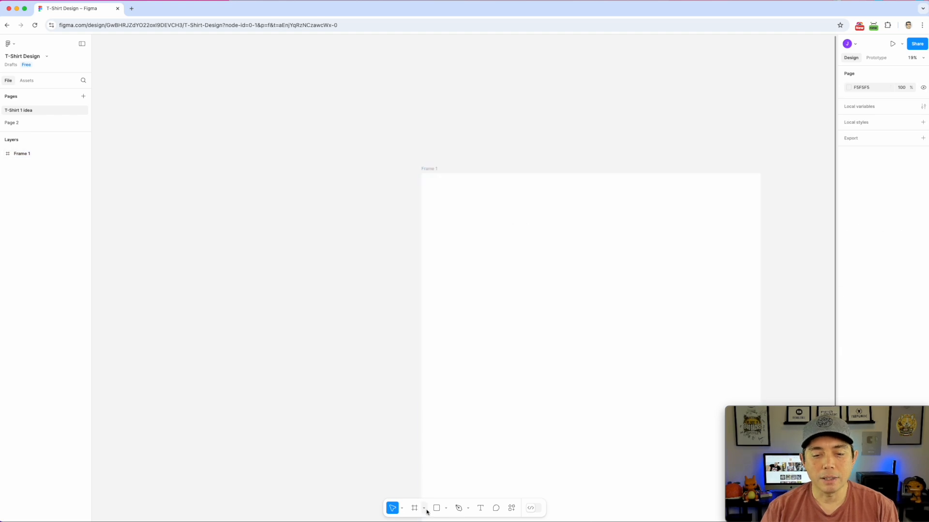
Switch to the Hand tool and pan Frame 1 toward the upper left
left_click(402, 509)
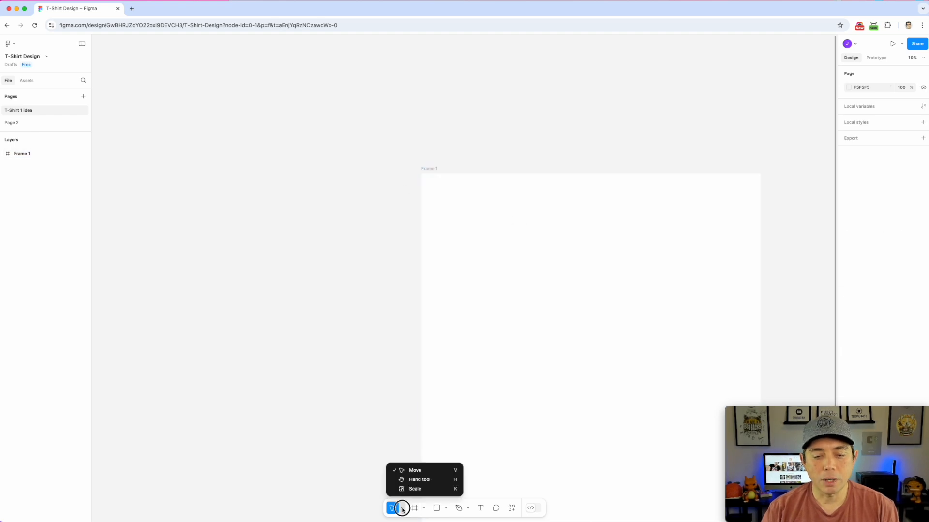
left_click(408, 469)
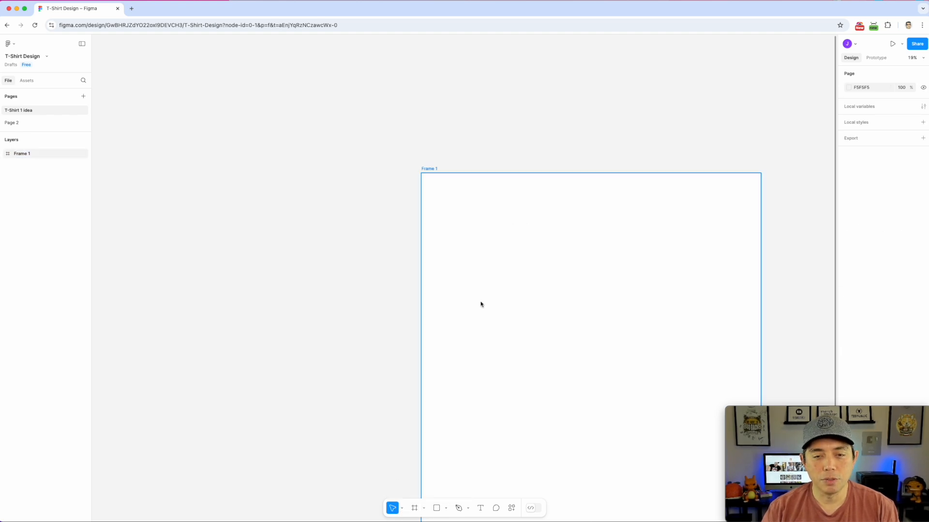
left_click(402, 508)
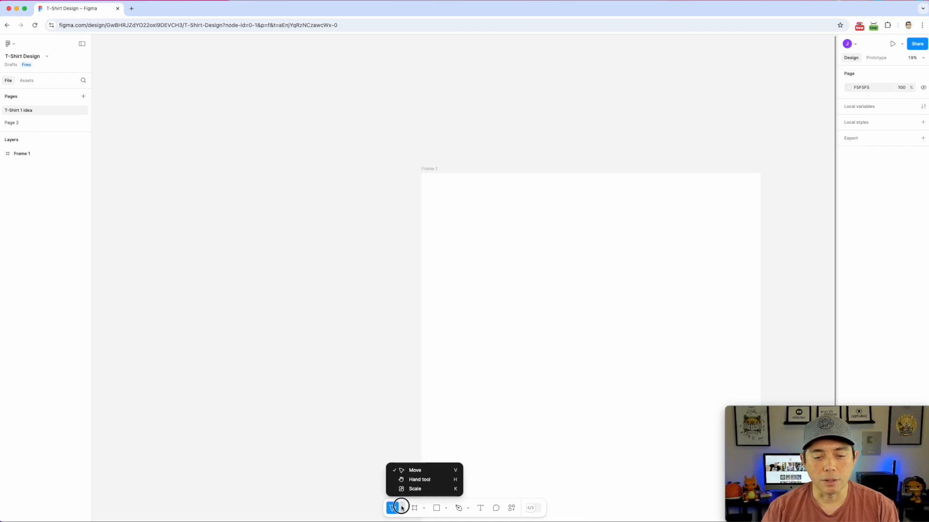
left_click(412, 479)
left_click_drag(570, 355, 427, 244)
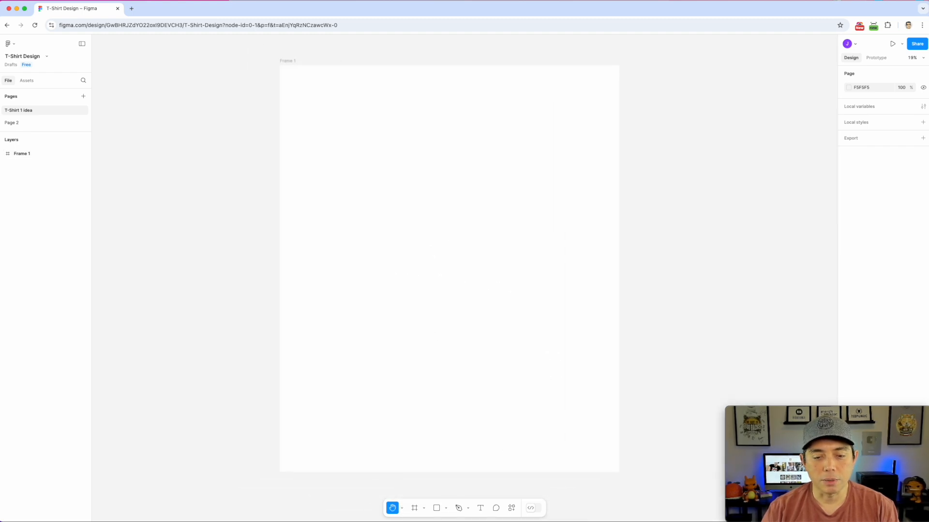
Scale Frame 1 proportionally with the Scale tool to about 4052 × 4862.4
left_click(402, 508)
left_click(412, 489)
left_click(618, 473)
mouse_move(619, 472)
left_mouse_down()
mouse_move(465, 295)
mouse_move(516, 362)
mouse_move(618, 458)
mouse_move(543, 382)
mouse_move(624, 479)
left_mouse_up()
left_click_drag(600, 361, 585, 394)
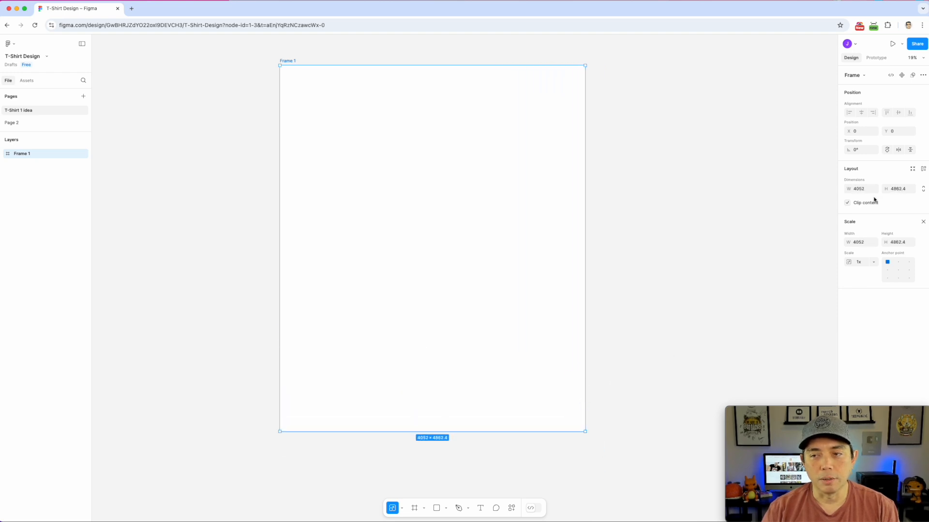
Undo and redo until Frame 1 is back at 4500 × 5400, then deselect it
left_click(859, 190)
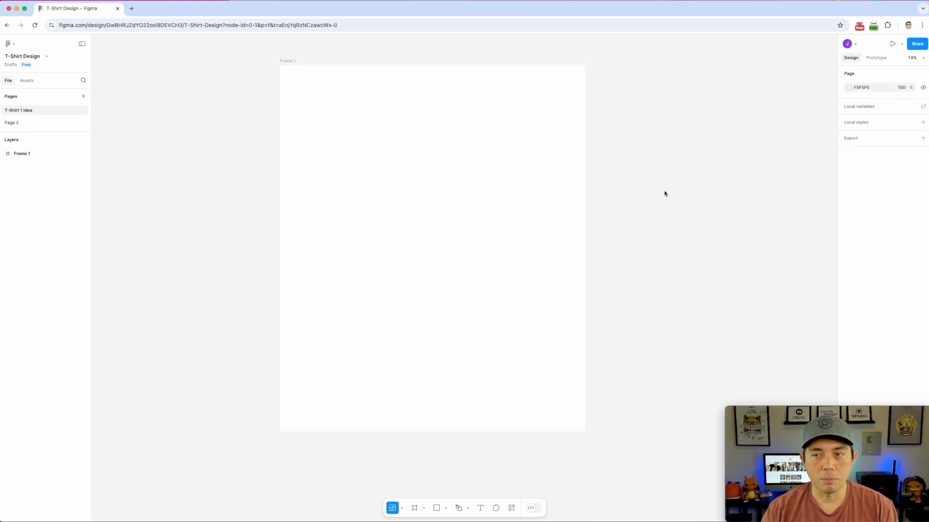
left_click(452, 196)
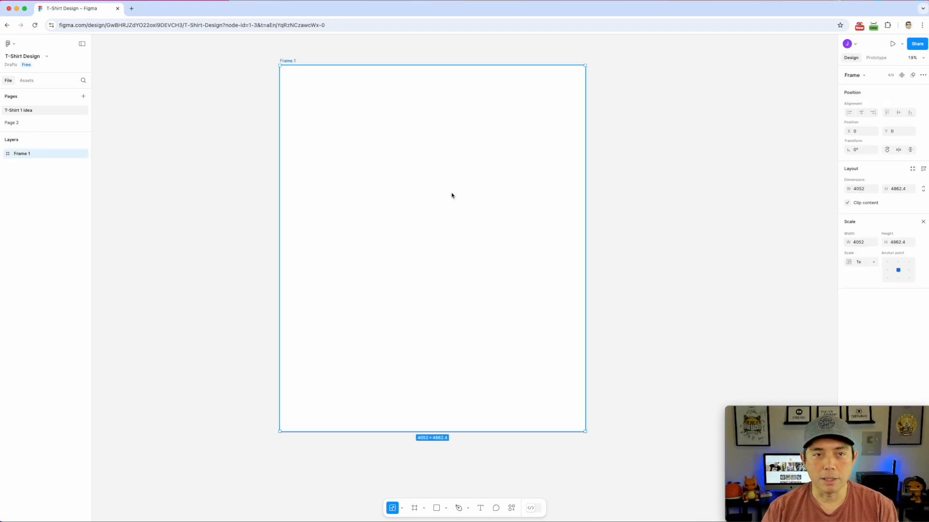
left_click(594, 175)
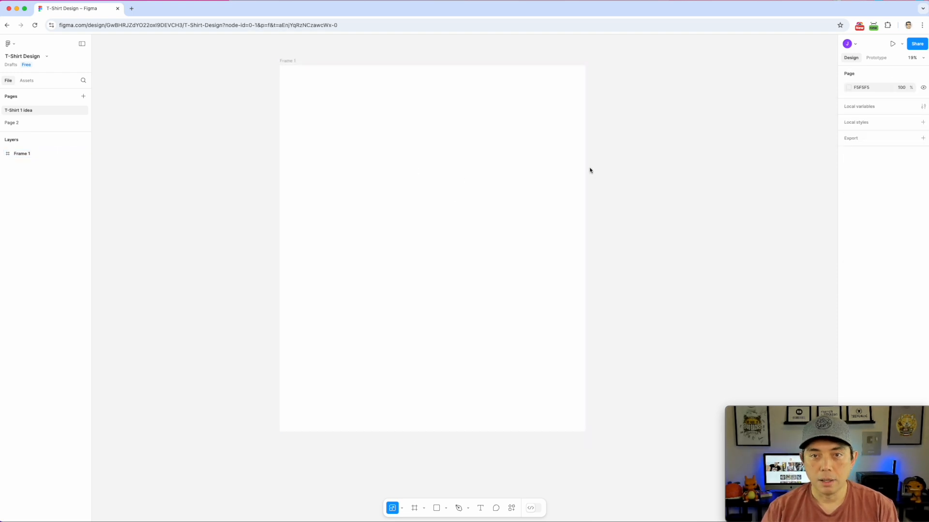
key("super+z")
key("super+z")
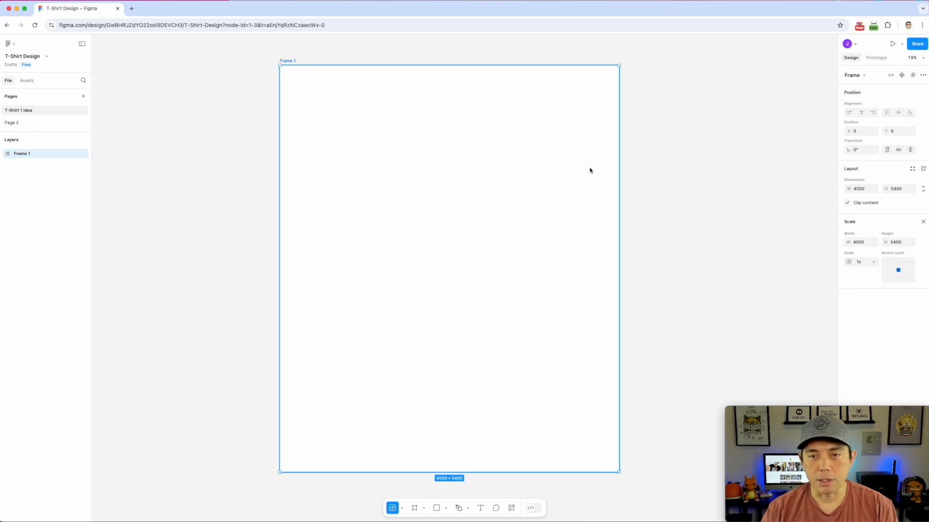
key("super+shift+z")
key("super+shift+z")
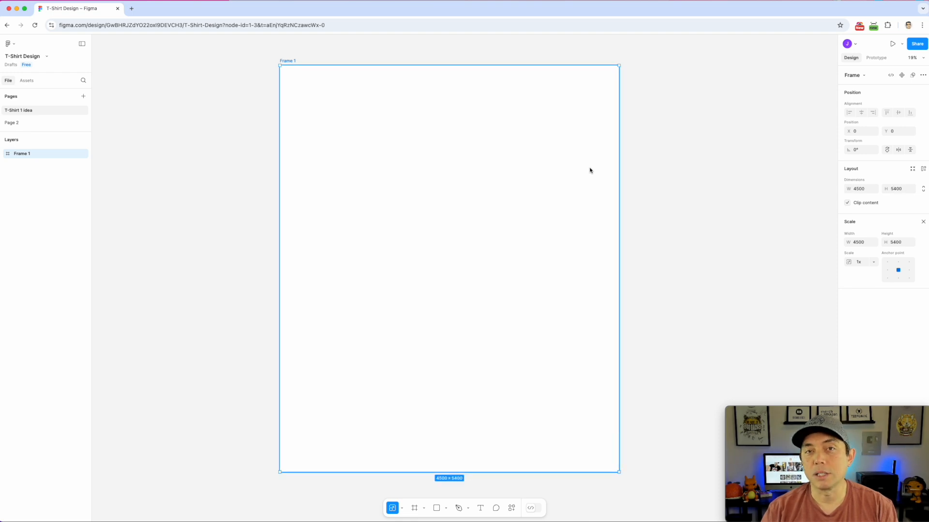
key("super+z")
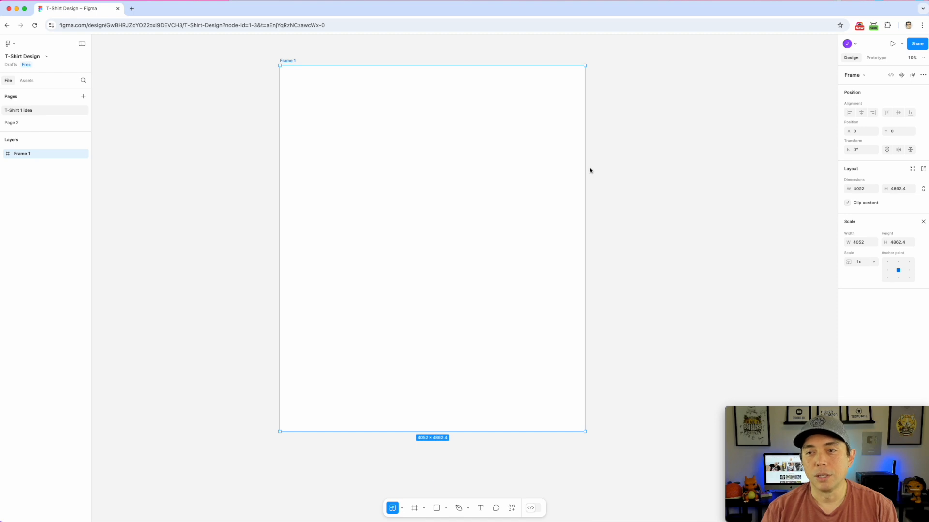
key("super+shift+z")
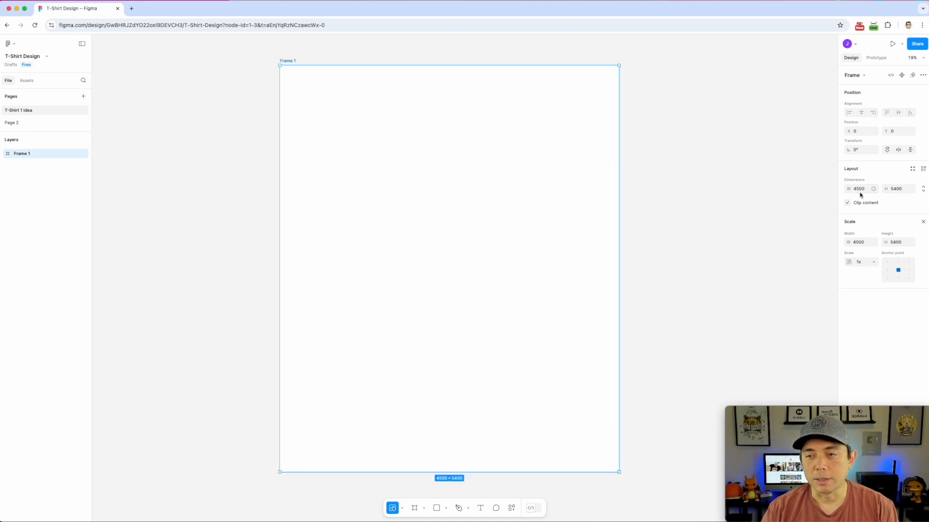
left_click(746, 195)
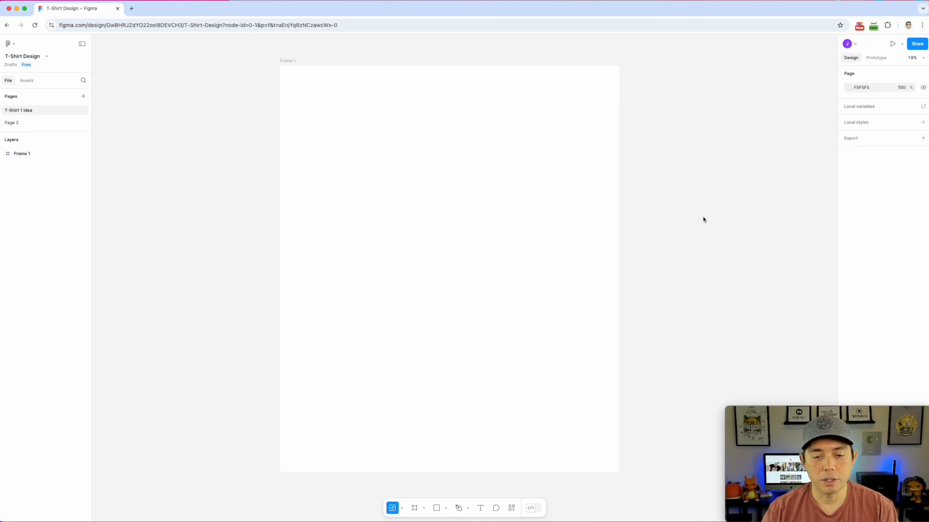
Draw a test section on Frame 1, move it off the frame, and delete it
left_click(424, 508)
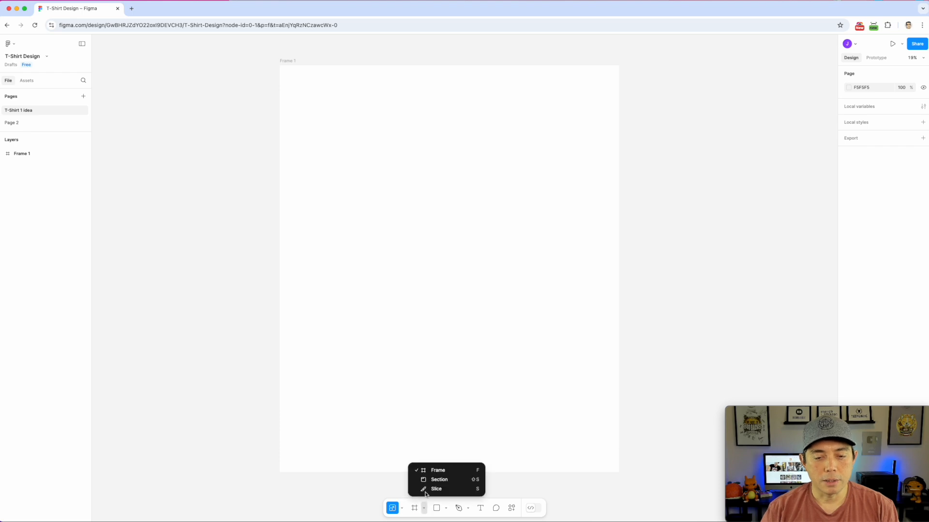
left_click(453, 481)
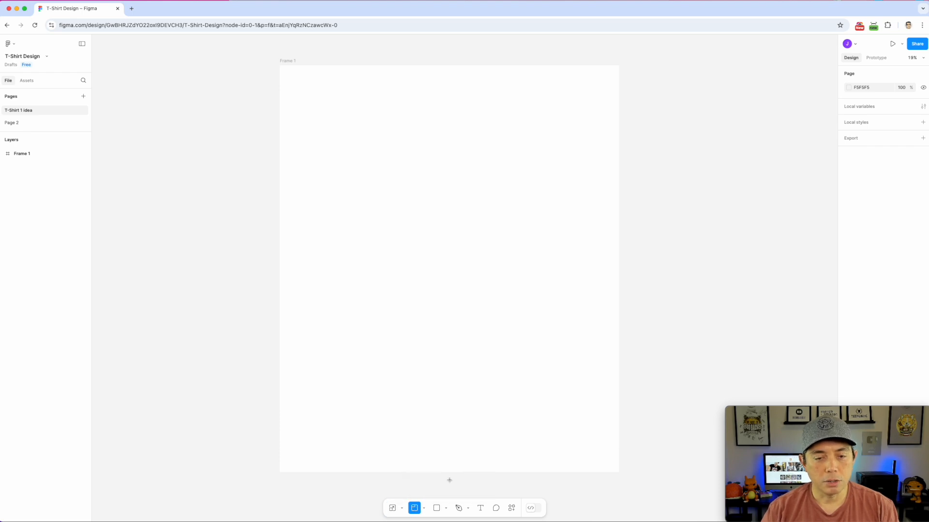
left_click_drag(393, 237, 465, 314)
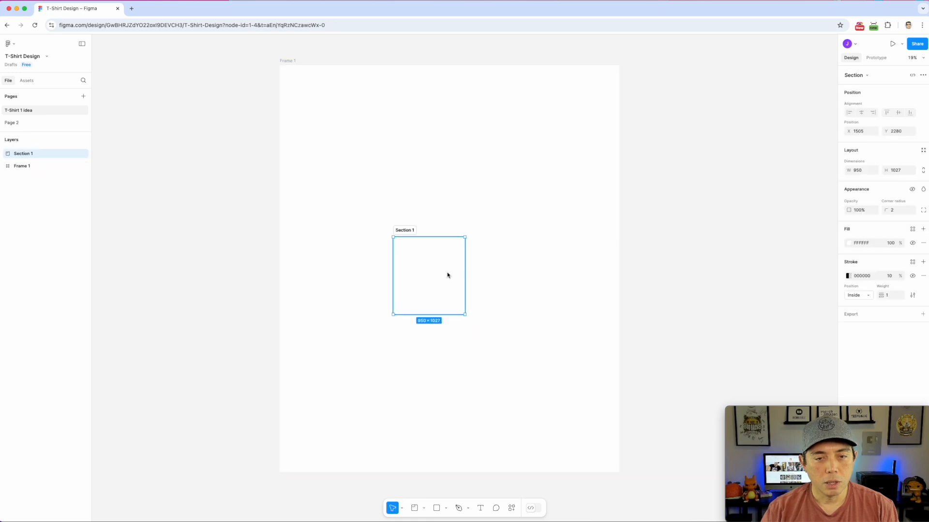
left_click_drag(401, 232, 232, 310)
key("Delete")
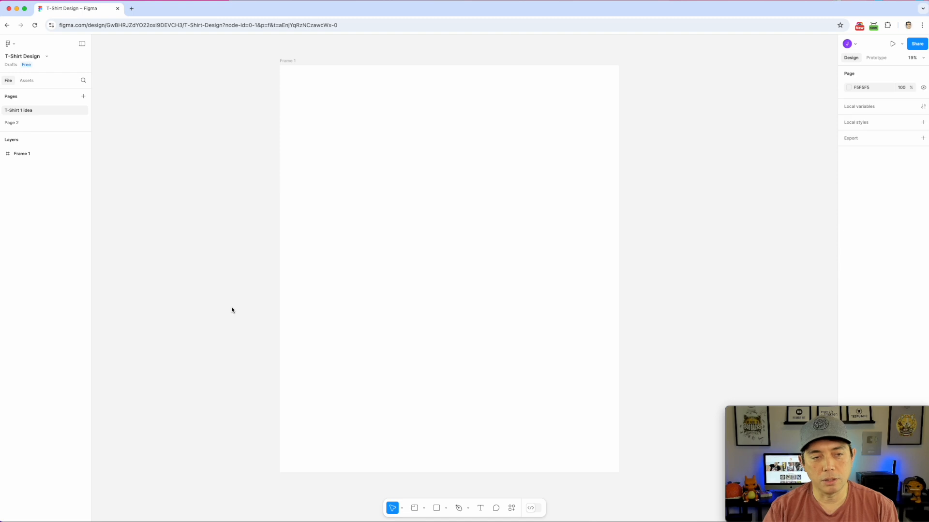
left_click(424, 509)
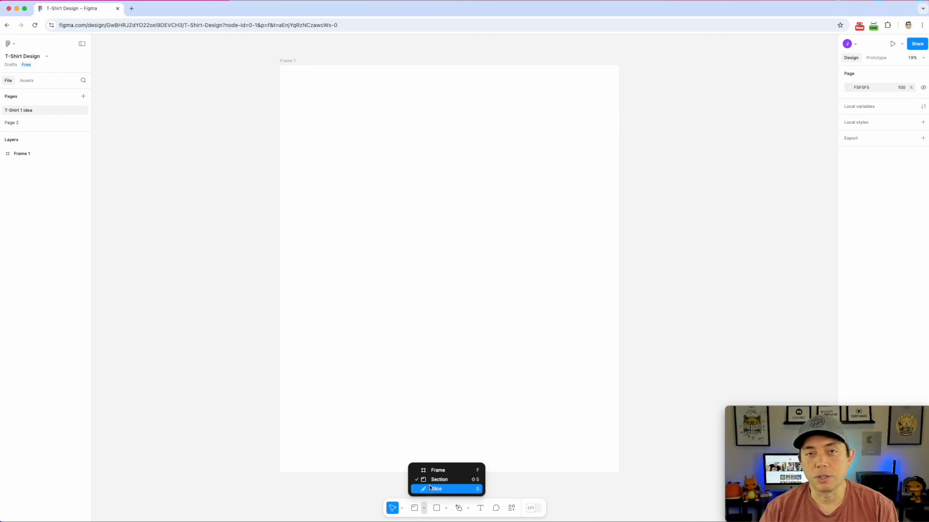
Draw a grey rectangle in the upper left of Frame 1
left_click(601, 493)
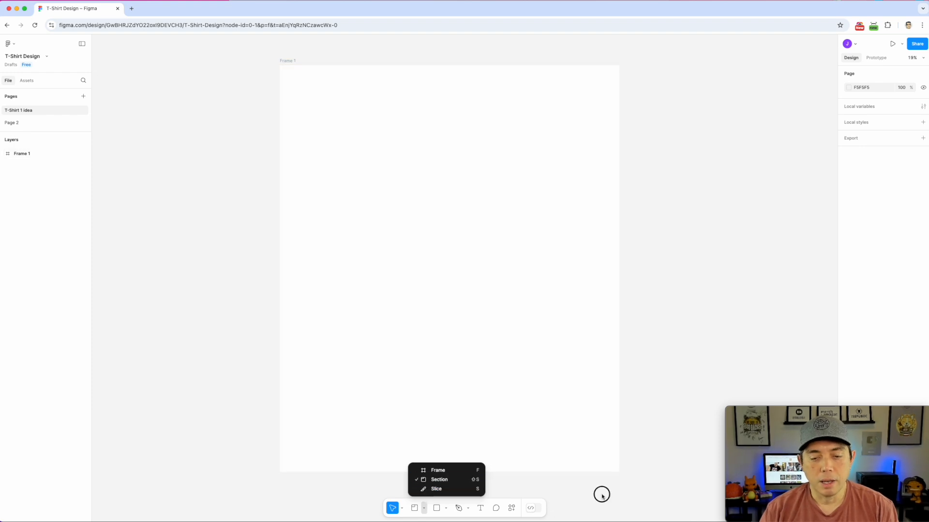
left_click(446, 509)
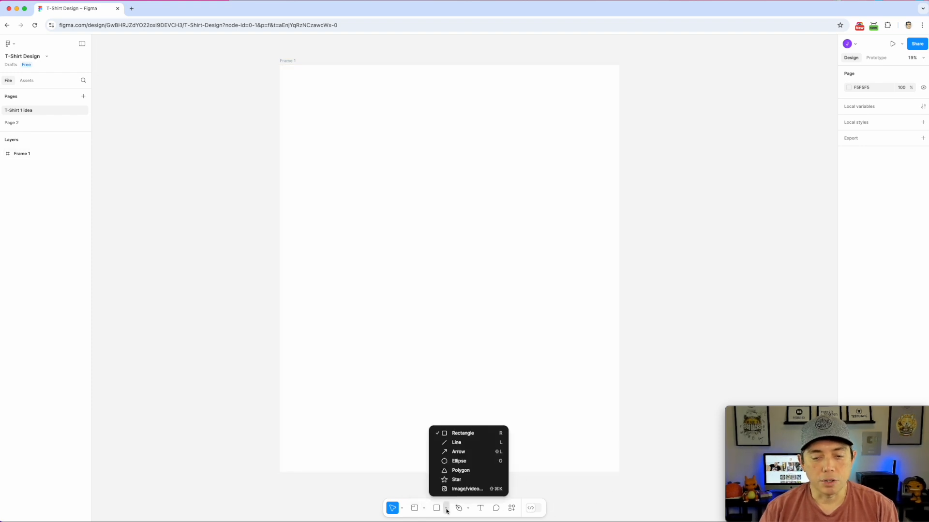
left_click(463, 433)
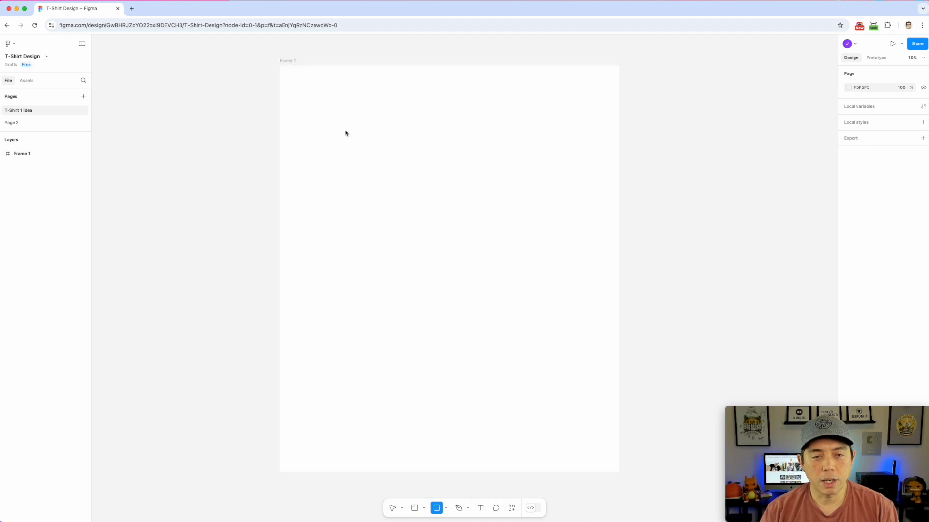
left_click_drag(353, 153, 406, 232)
Draw a diagonal line to the right of the rectangle
left_click(447, 509)
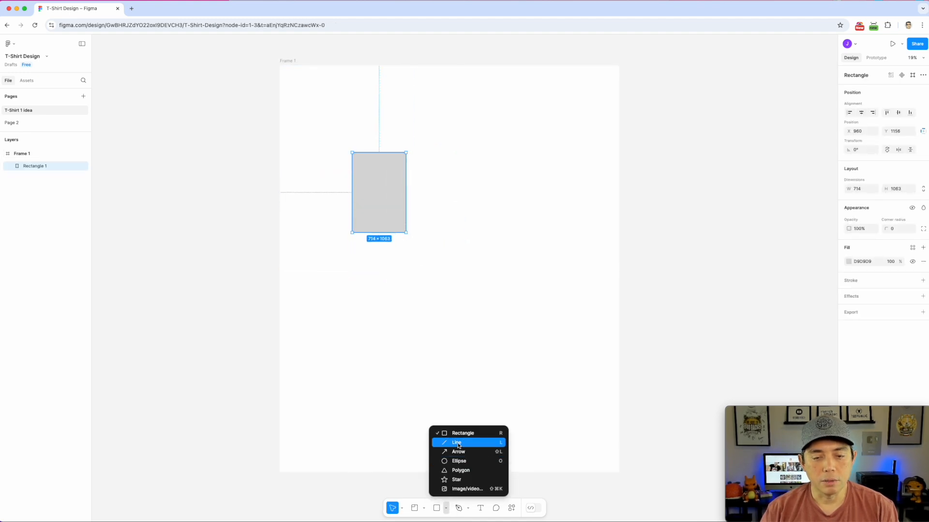
left_click(459, 444)
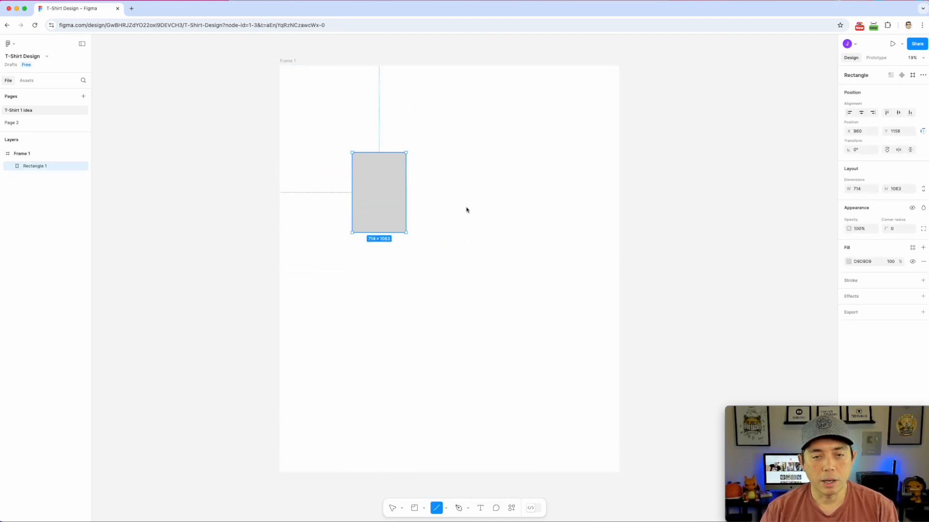
left_click(446, 509)
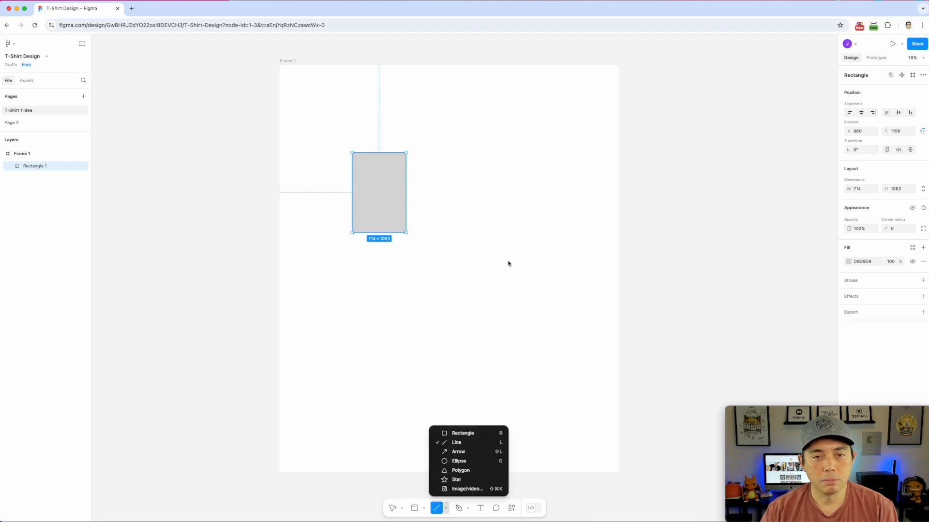
left_click(461, 442)
mouse_move(476, 174)
left_mouse_down()
mouse_move(535, 280)
mouse_move(466, 321)
mouse_move(542, 278)
mouse_move(567, 107)
left_mouse_up()
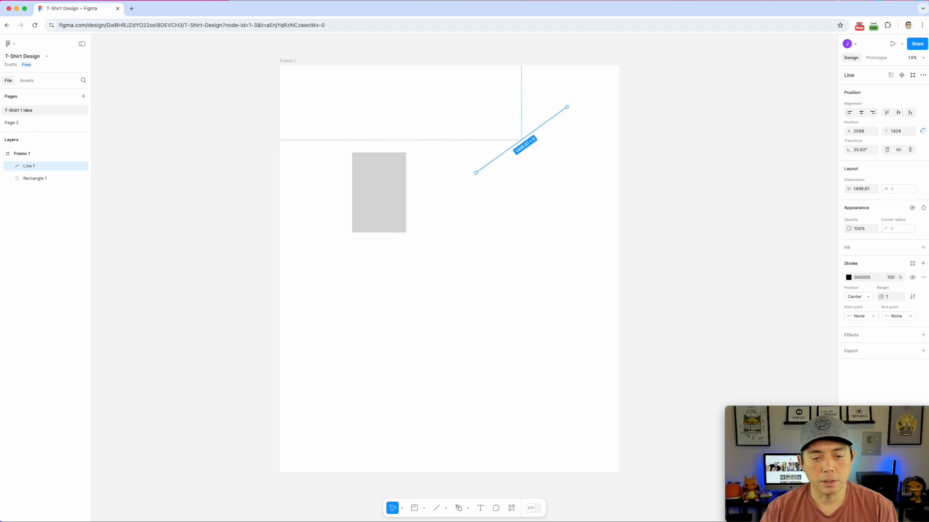
Draw an arrow across the middle of the frame
left_click(446, 508)
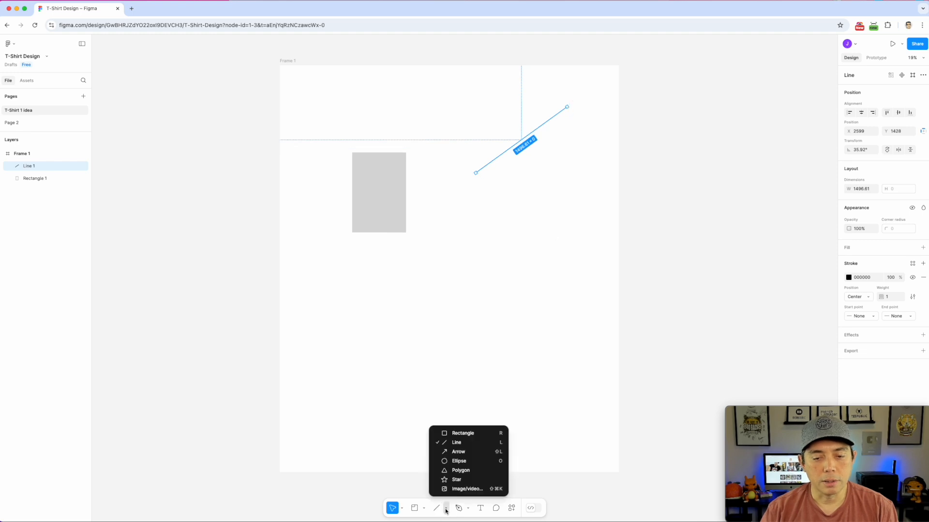
left_click(455, 452)
left_click_drag(427, 284, 557, 266)
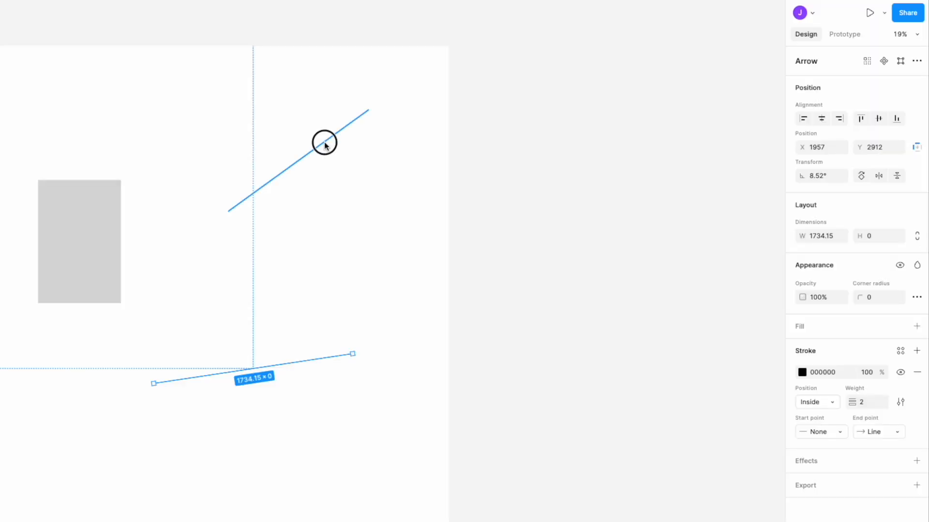
Raise the grey rectangle closer to the top edge of Frame 1
left_click(537, 128)
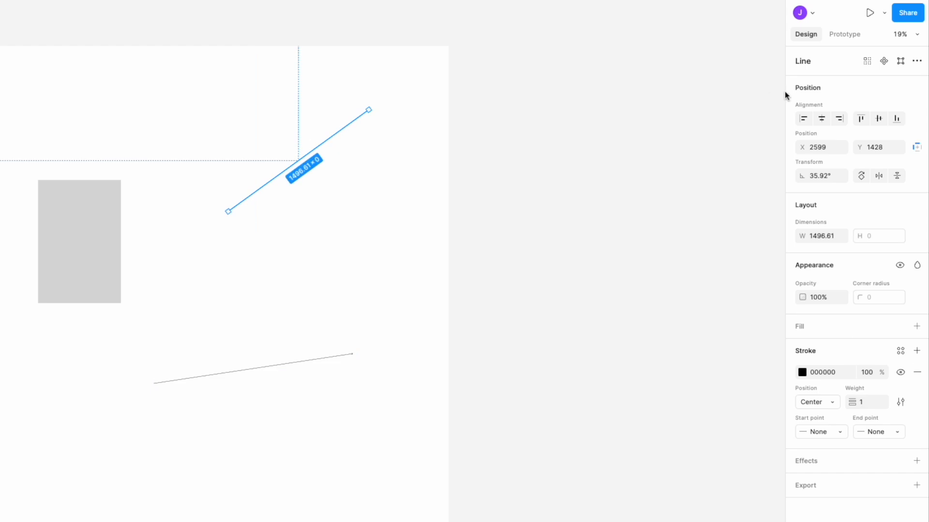
left_click(109, 231)
left_click_drag(85, 230, 116, 128)
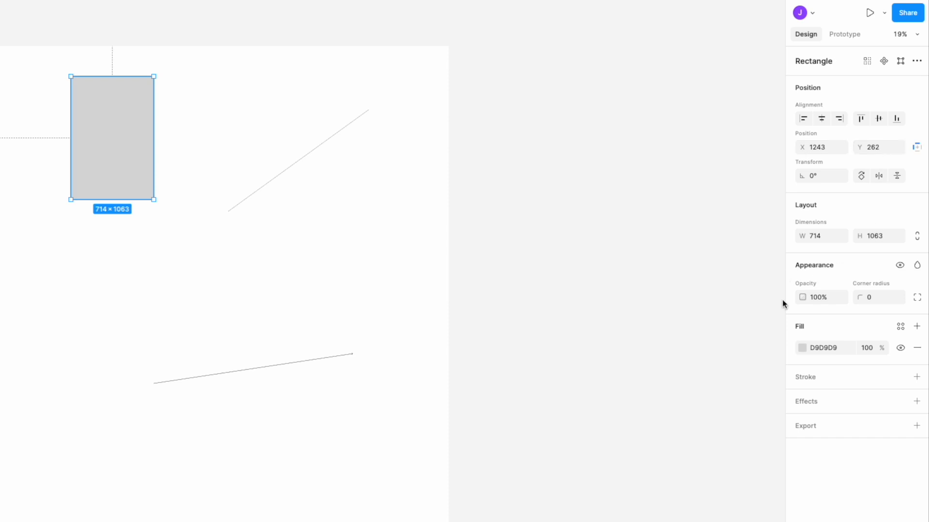
Select the diagonal line and the arrow to inspect their sizes
key("Escape")
left_click(346, 126)
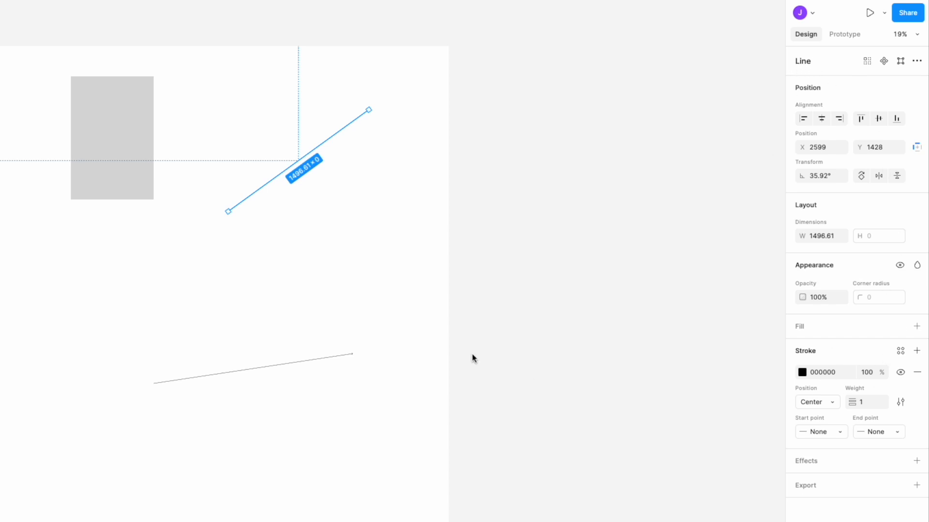
left_click(341, 359)
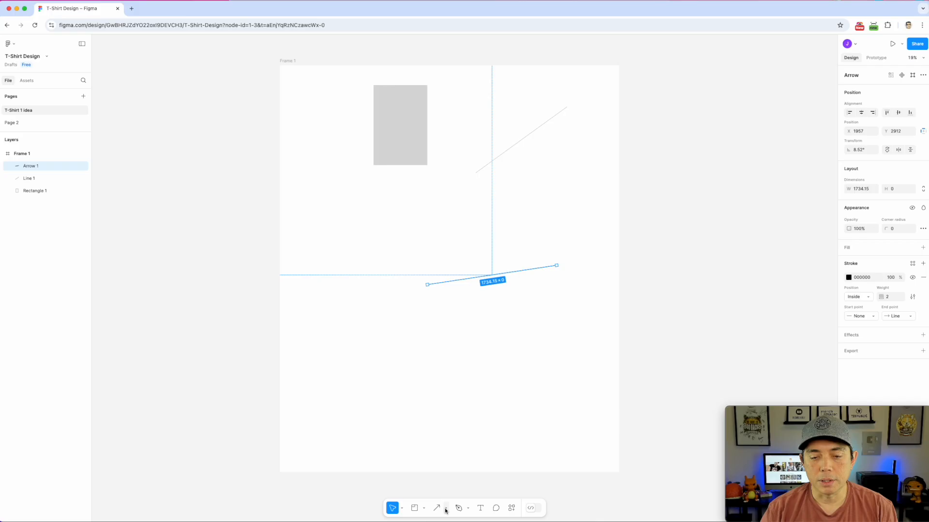
left_click(446, 509)
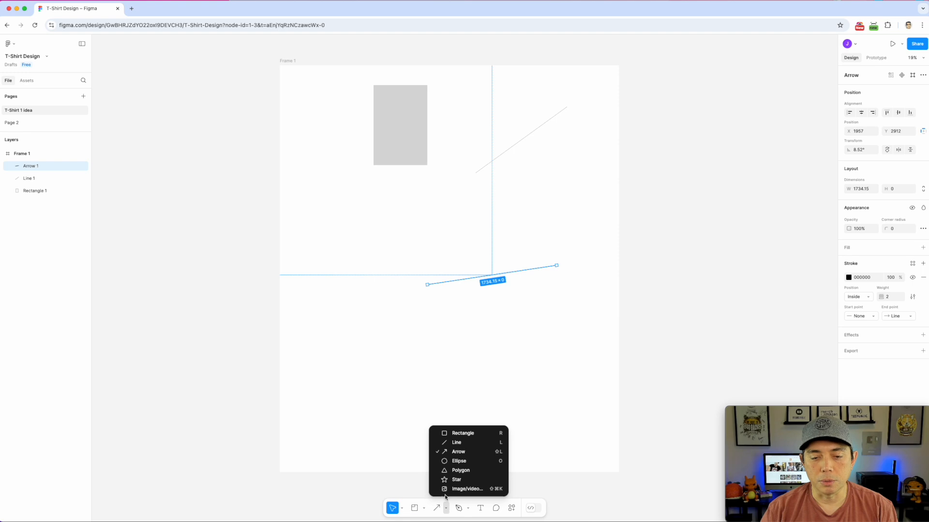
Draw a grey circle below the rectangle and a polygon near the frame's bottom
left_click(457, 459)
left_click_drag(330, 200, 406, 275)
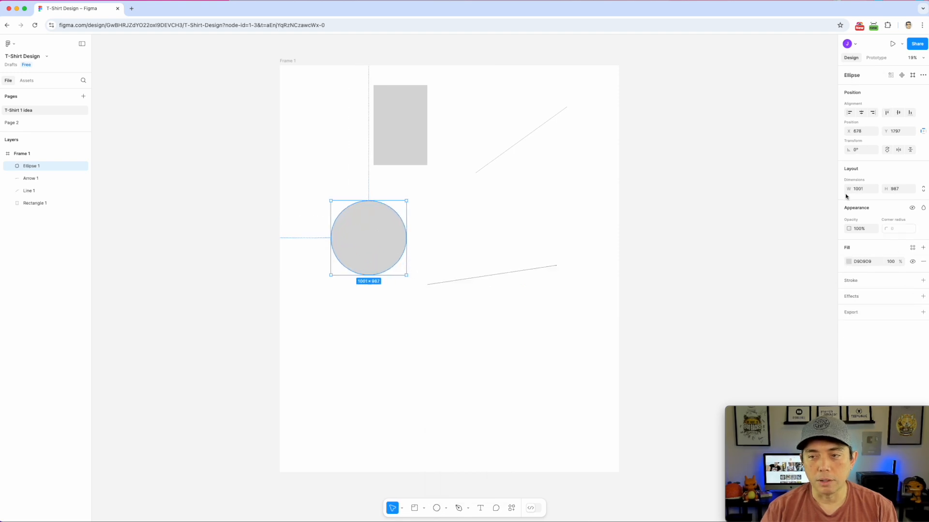
left_click(445, 508)
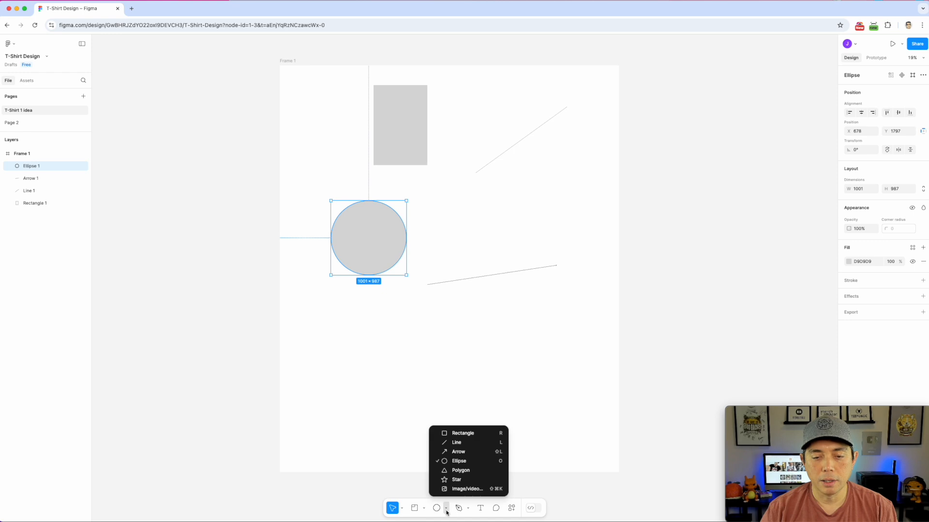
left_click(457, 470)
left_click_drag(507, 320, 581, 396)
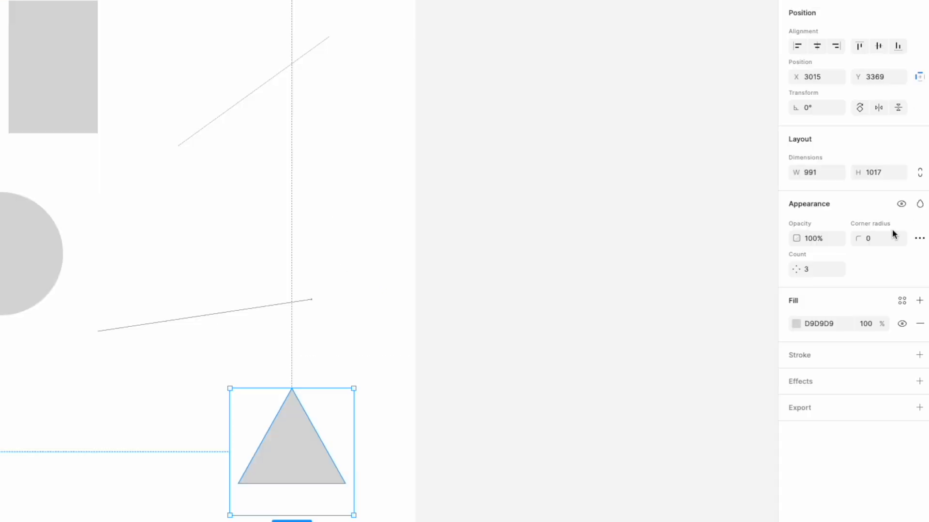
Give the polygon 5 sides, move it up-left, and fill it red FF0000
left_click(817, 271)
key("Return")
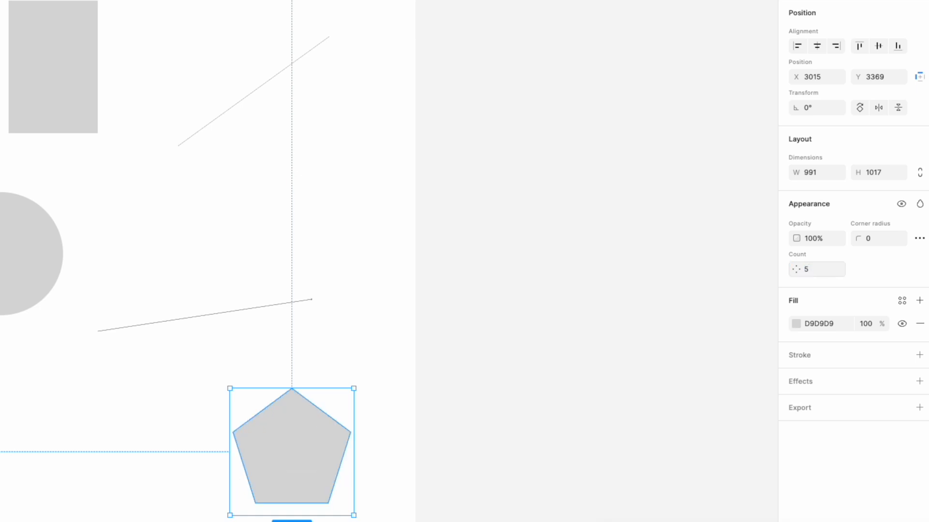
left_click_drag(321, 415, 258, 394)
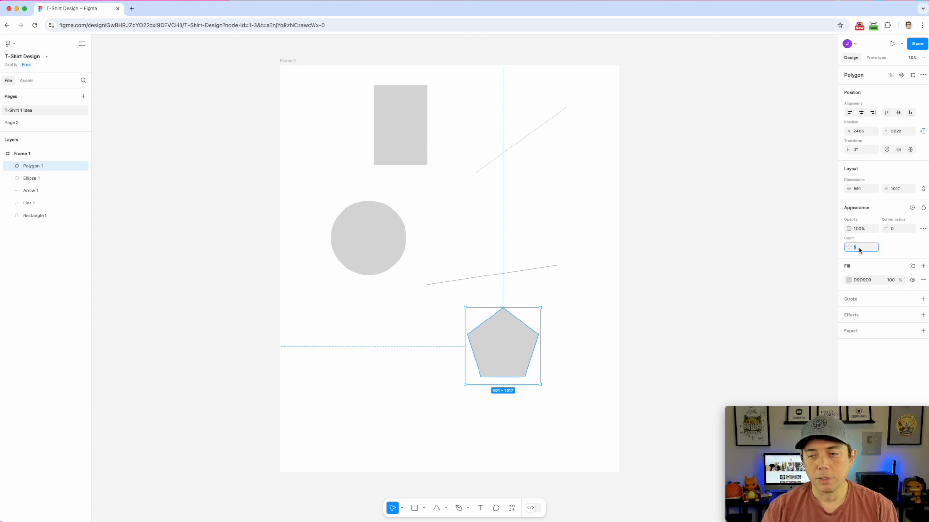
left_click(848, 281)
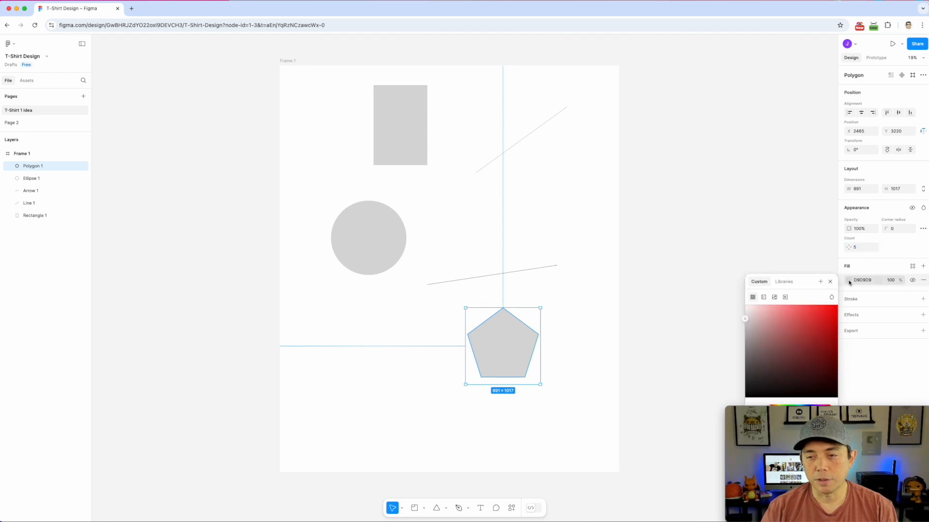
left_click_drag(779, 329, 840, 307)
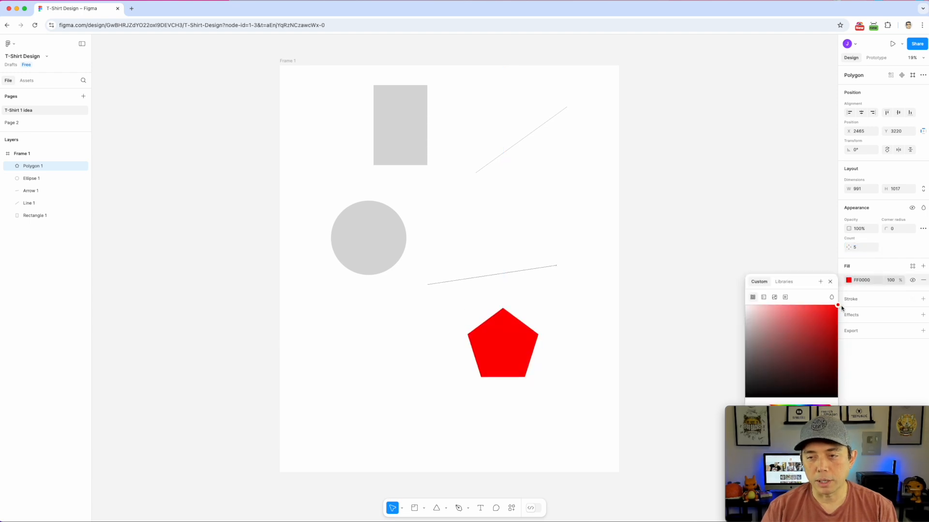
left_click(677, 222)
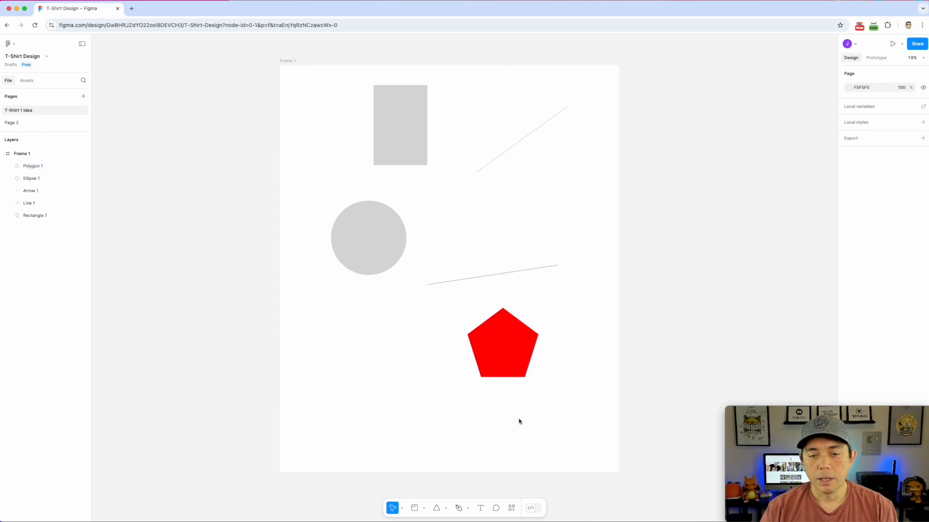
Draw a star at the frame's lower left and give it 12 points
left_click(445, 508)
left_click(462, 483)
left_click_drag(344, 332, 409, 408)
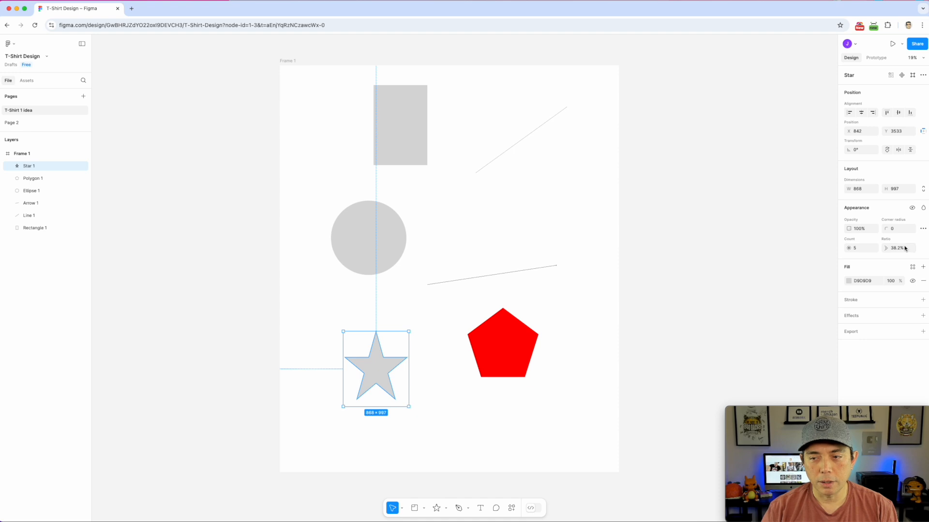
left_click(860, 250)
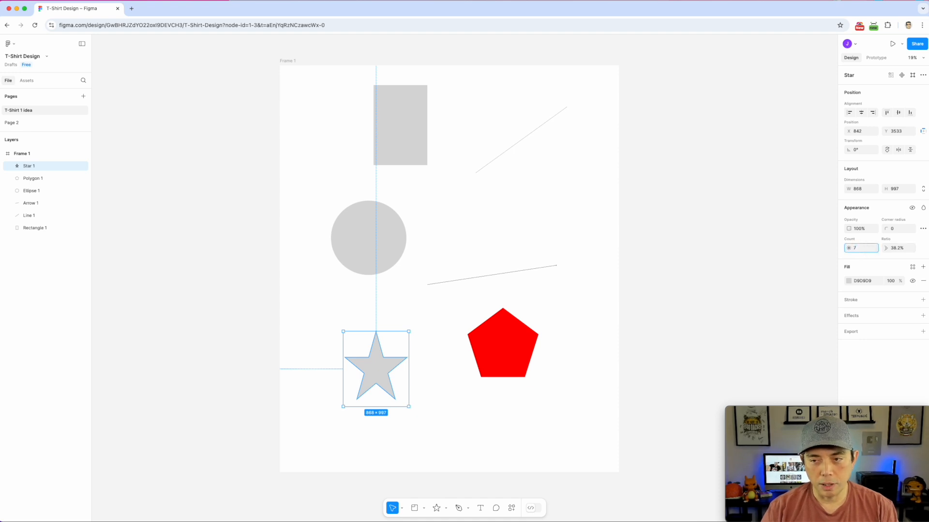
key("Return")
left_click(851, 250)
type("12")
key("Return")
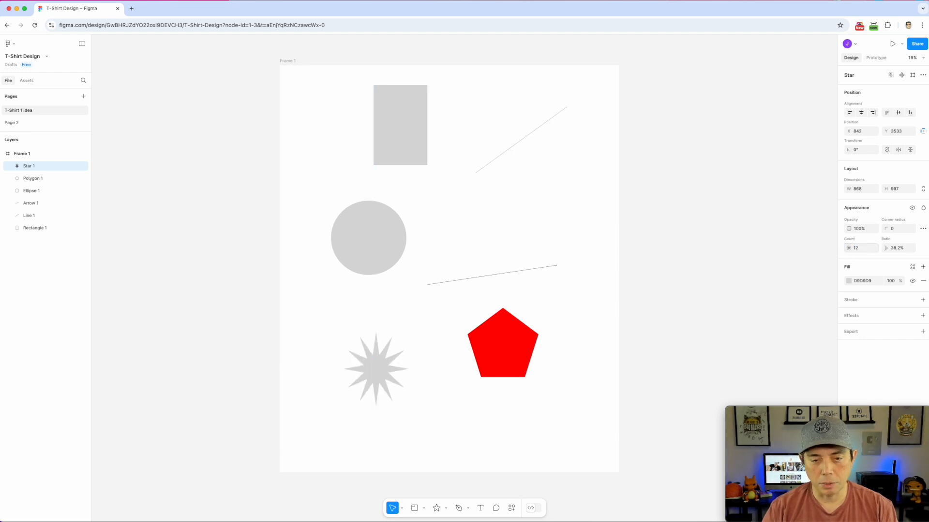
Round the star's points with a corner radius of 20
left_click(900, 248)
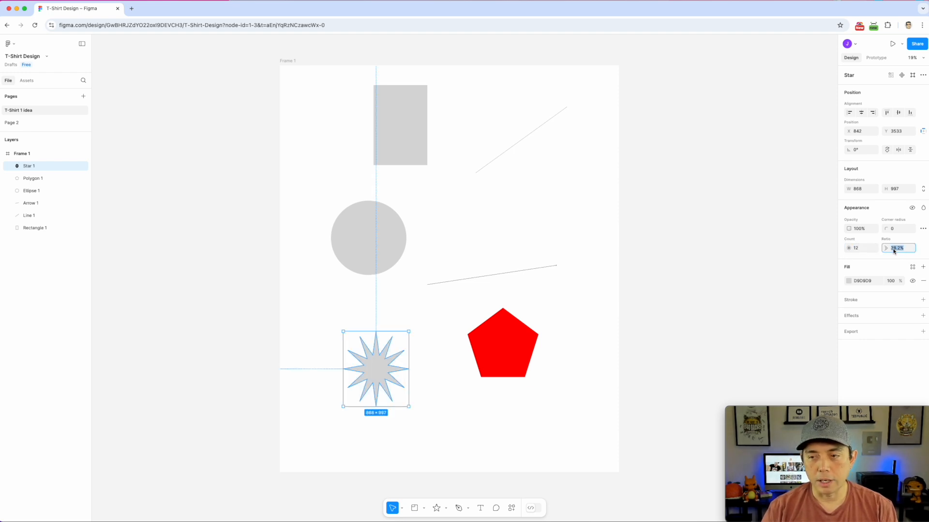
left_click(894, 231)
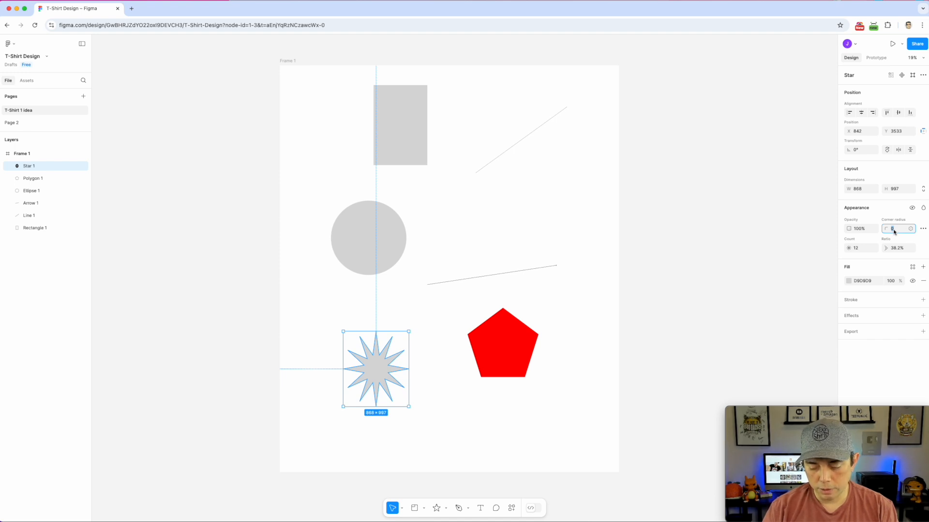
type("20")
key("Return")
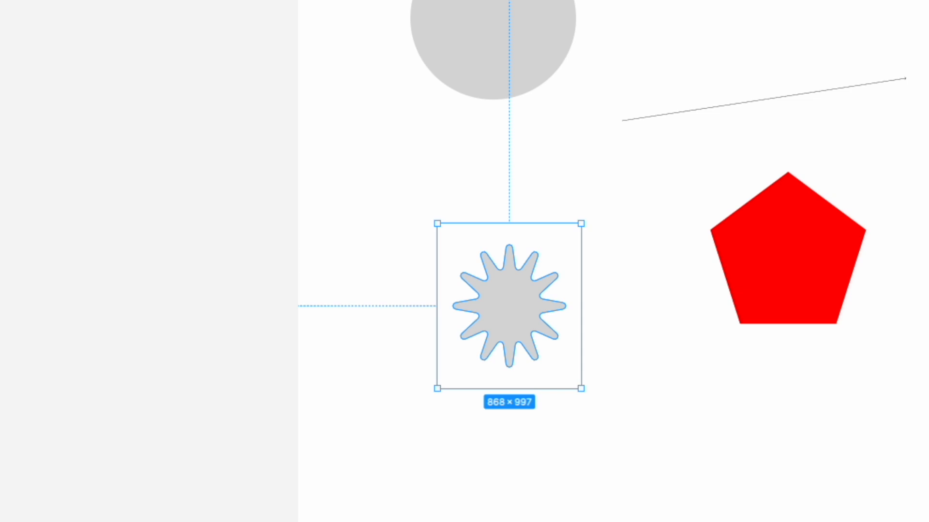
left_click(446, 508)
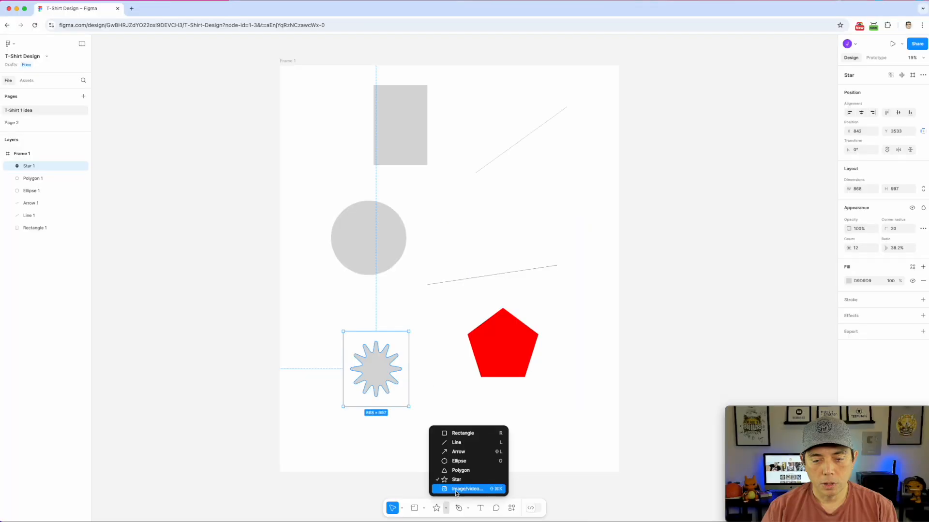
Import book of flowers.png and size it to 2306 × 1864 beside Frame 1
left_click(457, 489)
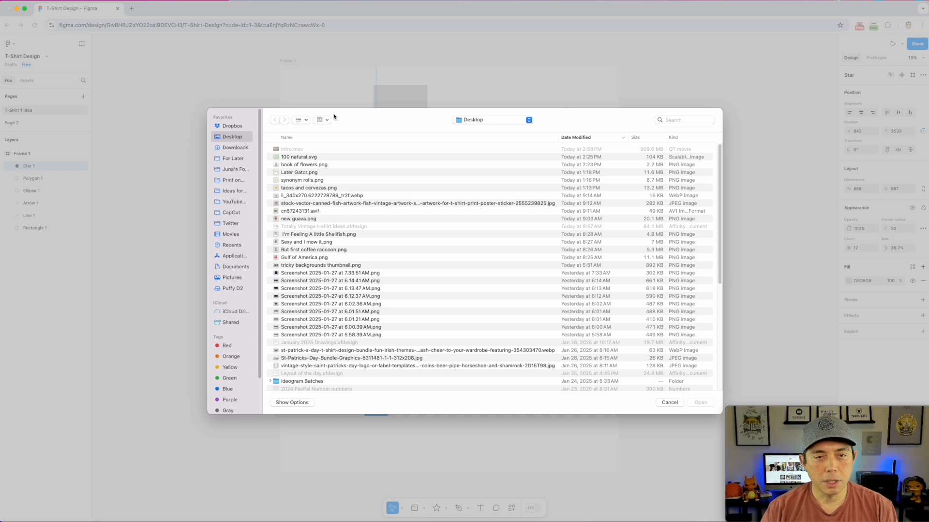
double_click(304, 165)
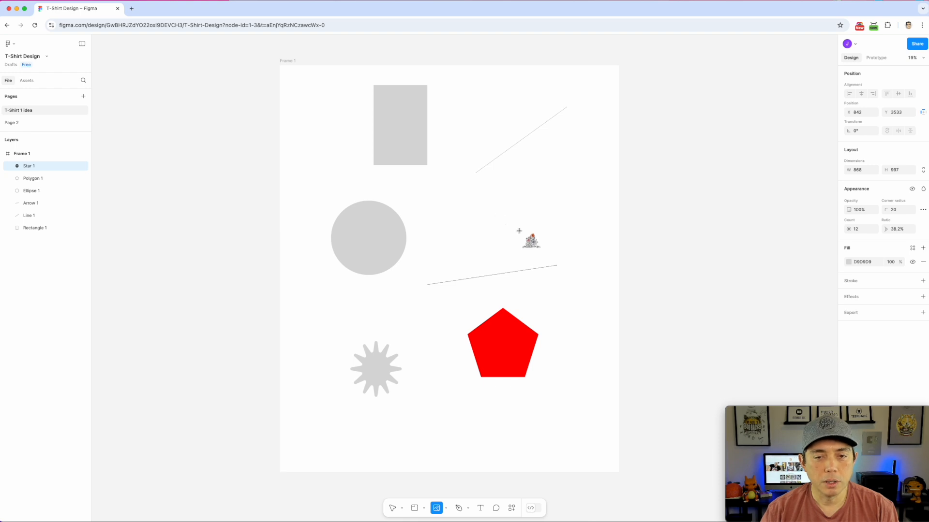
mouse_move(527, 235)
left_mouse_down()
mouse_move(404, 164)
mouse_move(455, 205)
mouse_move(417, 184)
left_mouse_up()
left_click_drag(525, 185, 170, 221)
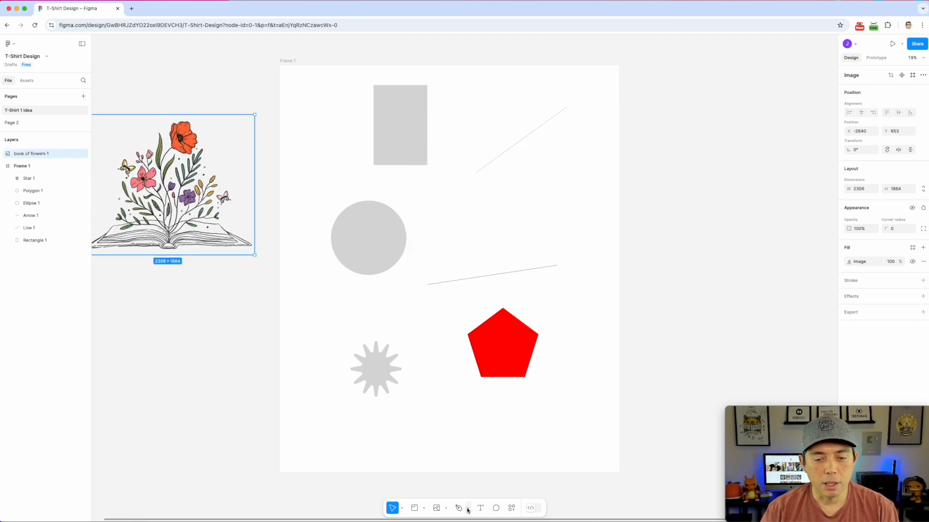
Import 100 natural.svg and place the green stamp inside Frame 1
left_click(446, 508)
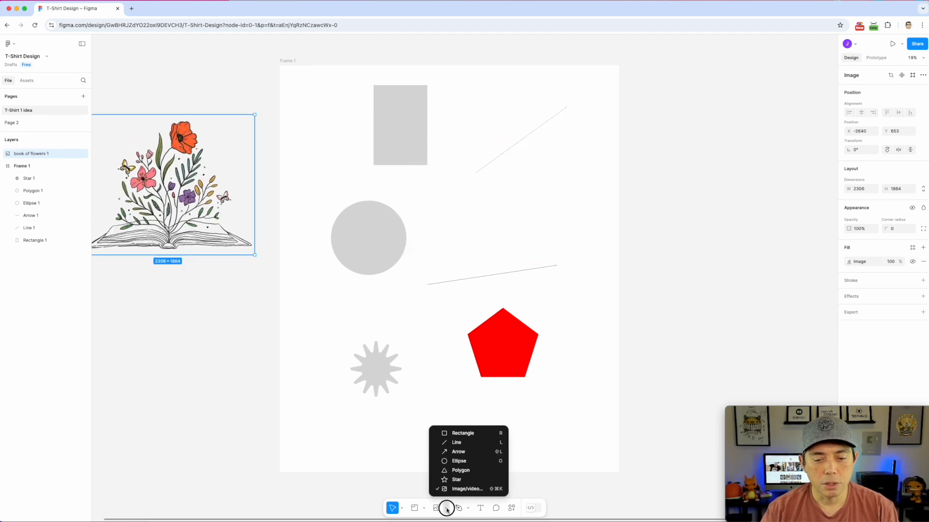
left_click(465, 490)
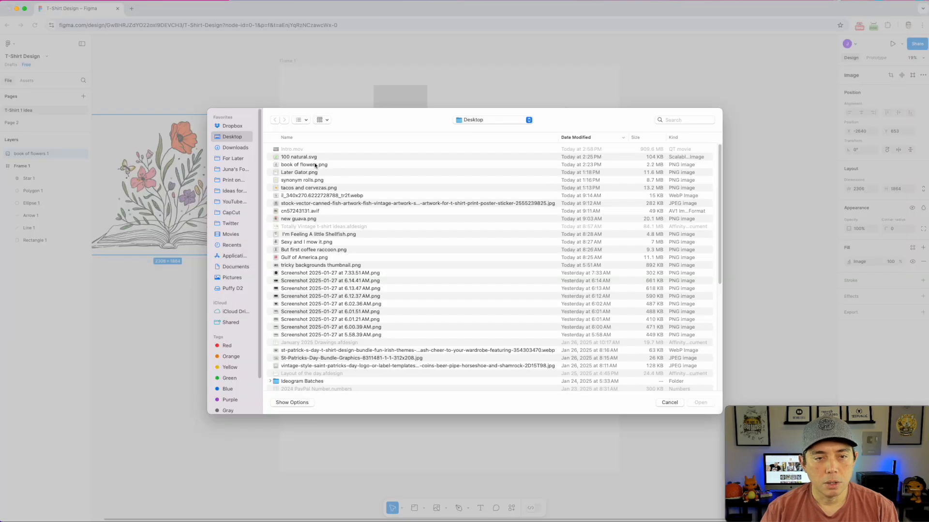
double_click(315, 156)
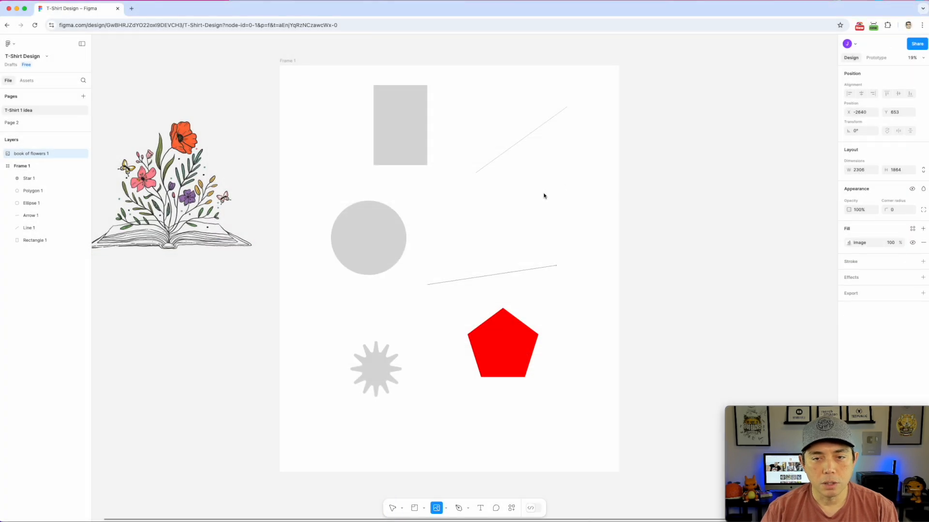
left_click_drag(545, 187, 652, 269)
left_click_drag(607, 210, 540, 181)
left_click(541, 180)
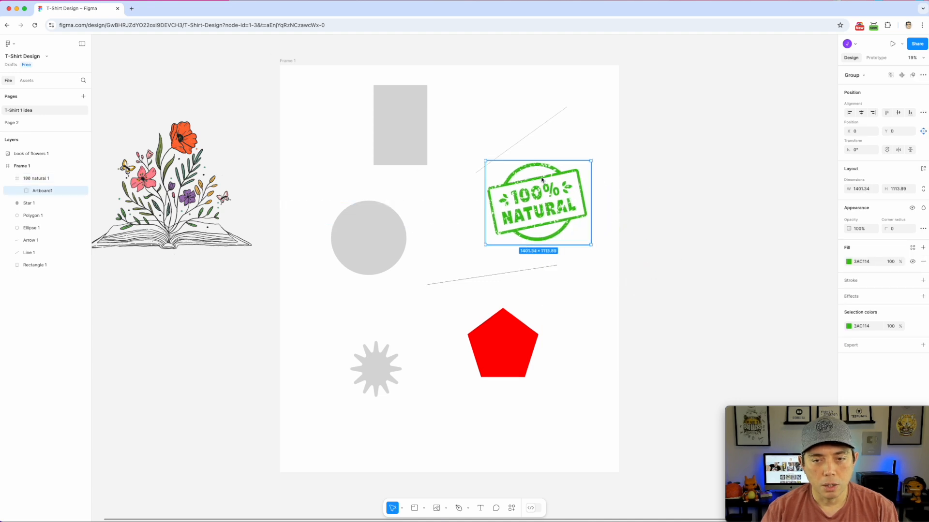
Try different fills on the stamp group, then undo the changes
left_click(849, 262)
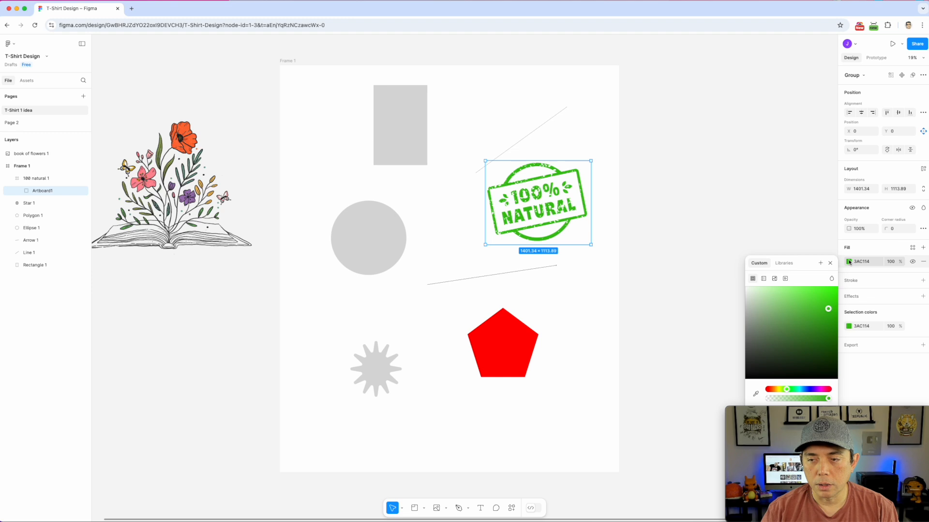
left_click_drag(825, 313, 796, 333)
left_click(771, 306)
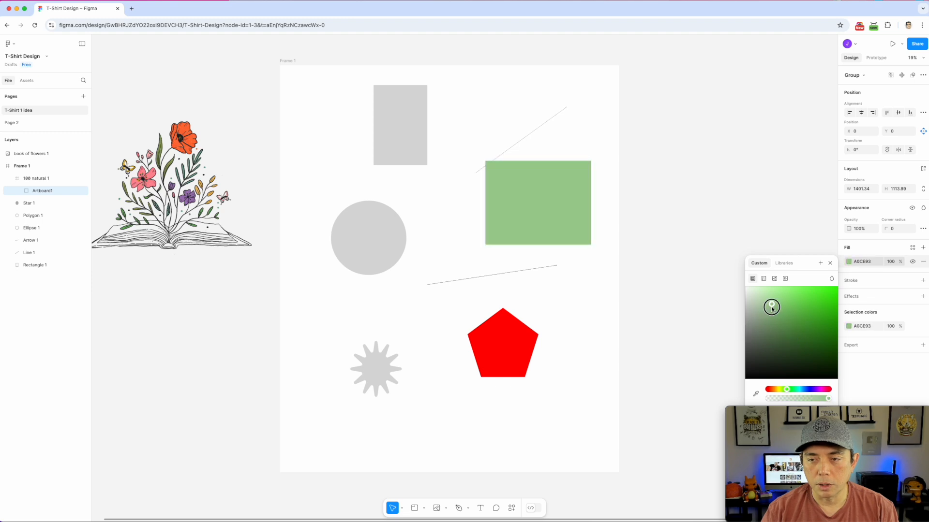
left_click(923, 262)
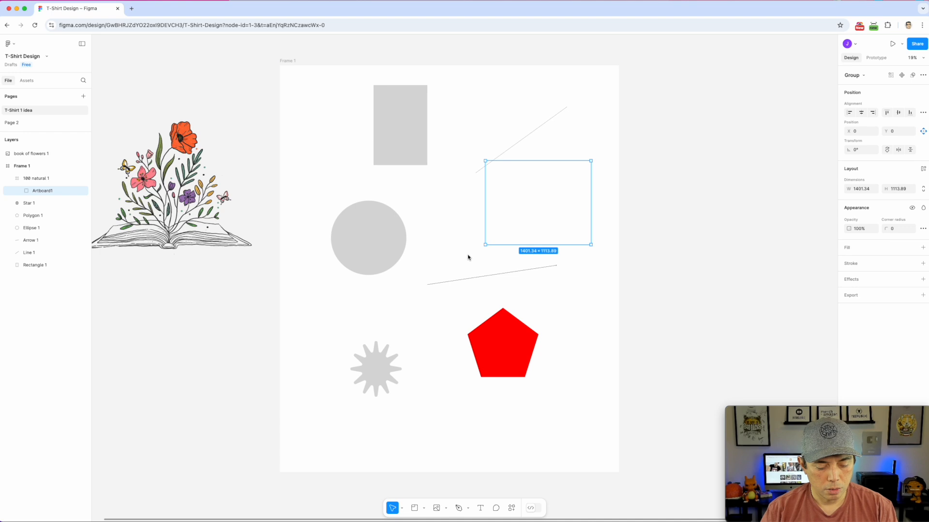
key("super+z")
key("super+z")
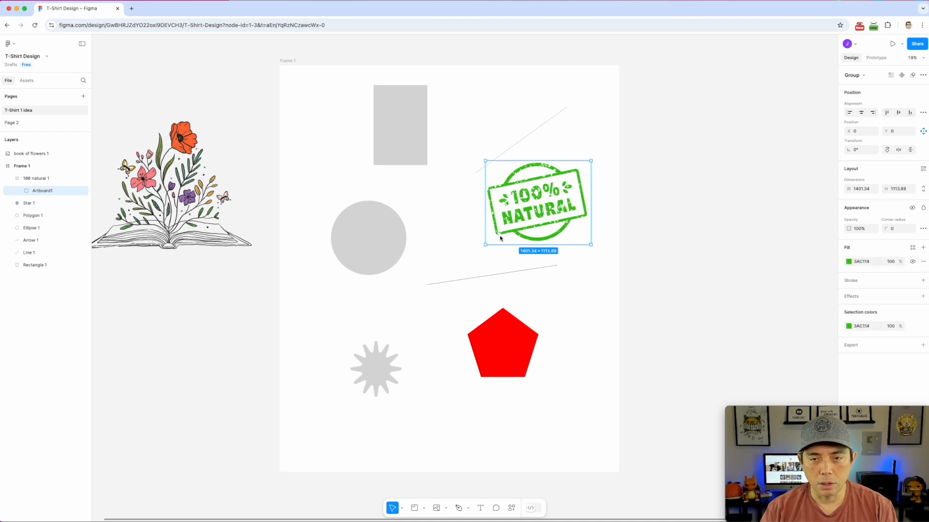
Lighten the stamp's green to 79CF60 and move it right of Frame 1
left_click(848, 327)
mouse_move(779, 353)
left_mouse_down()
mouse_move(765, 362)
mouse_move(794, 350)
mouse_move(780, 342)
mouse_move(775, 364)
mouse_move(806, 356)
mouse_move(794, 344)
left_mouse_up()
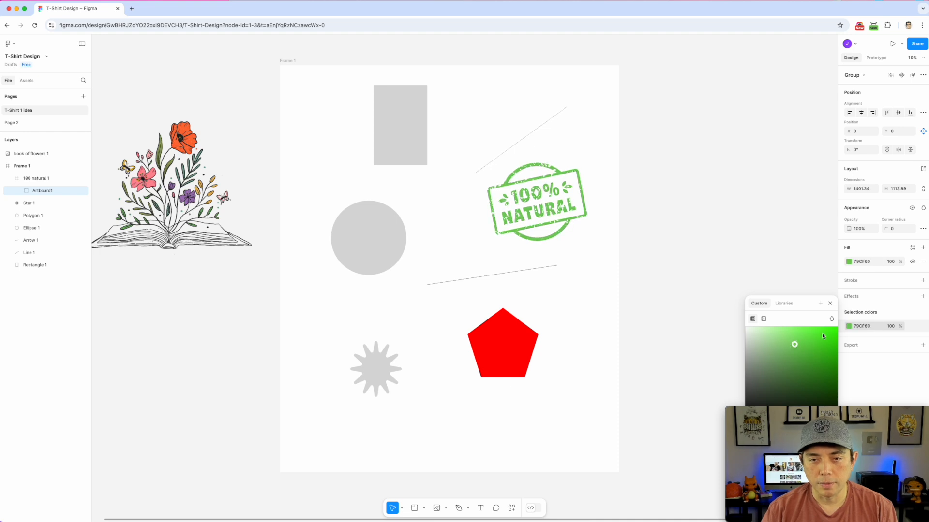
left_click_drag(549, 201, 712, 105)
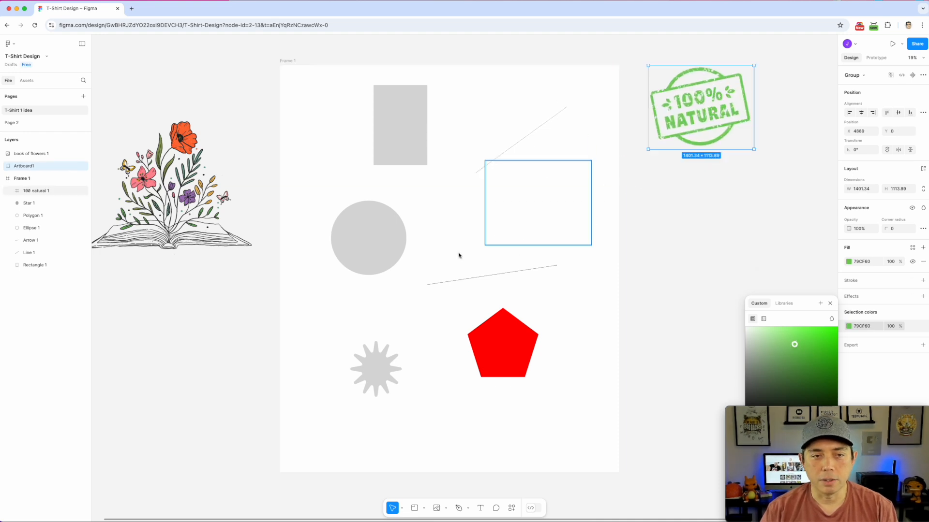
Discard an accidental empty text box drawn over the frame
left_click(481, 509)
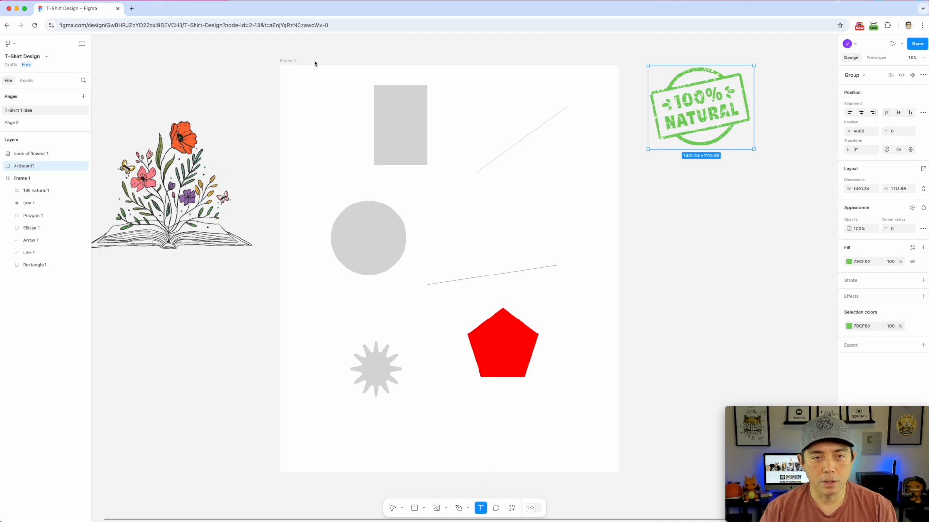
left_click_drag(294, 55, 605, 418)
left_click(407, 129)
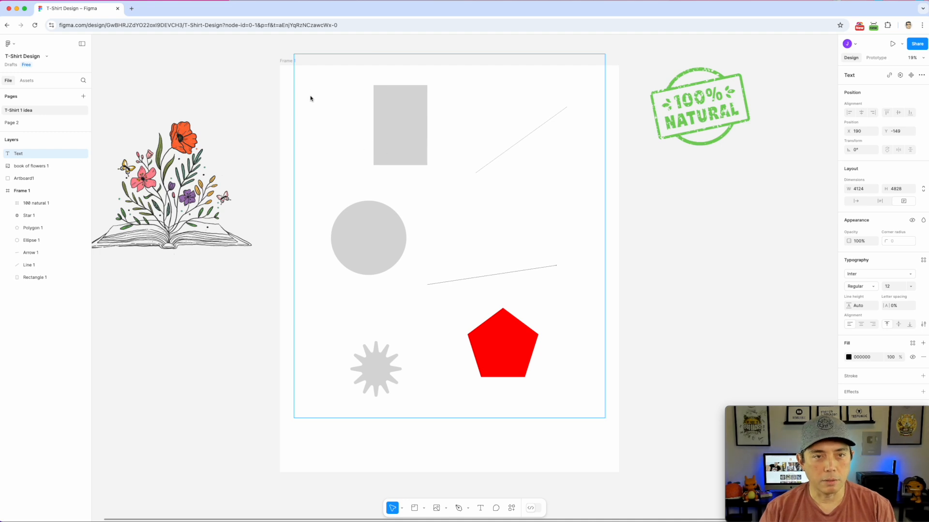
key("Escape")
Delete the grey rectangle, diagonal line, arrow and grey circle
left_click(393, 118)
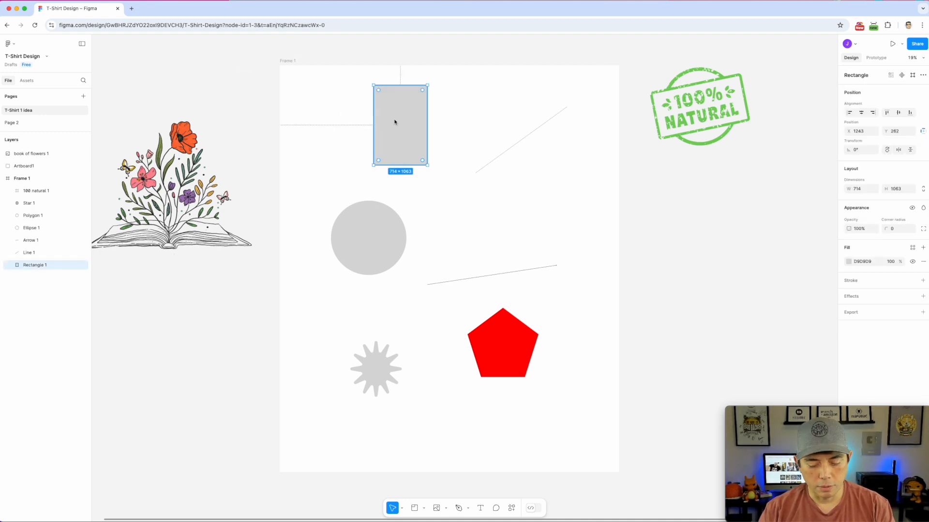
key("Delete")
left_click(503, 153)
key("Delete")
left_click(493, 275)
key("Delete")
left_click(395, 267)
key("Delete")
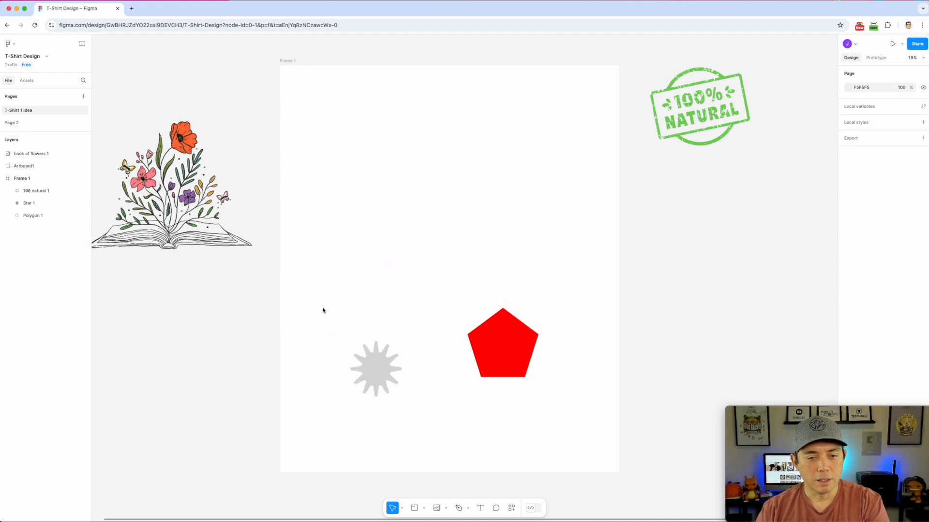
Delete the star, the red pentagon and the empty 100 natural 1 box
left_click_drag(323, 309, 551, 409)
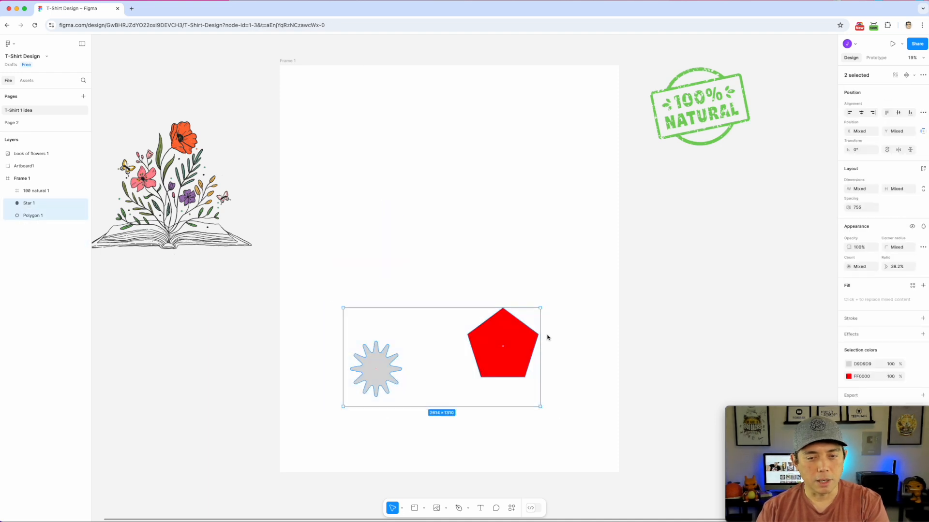
left_click(402, 509)
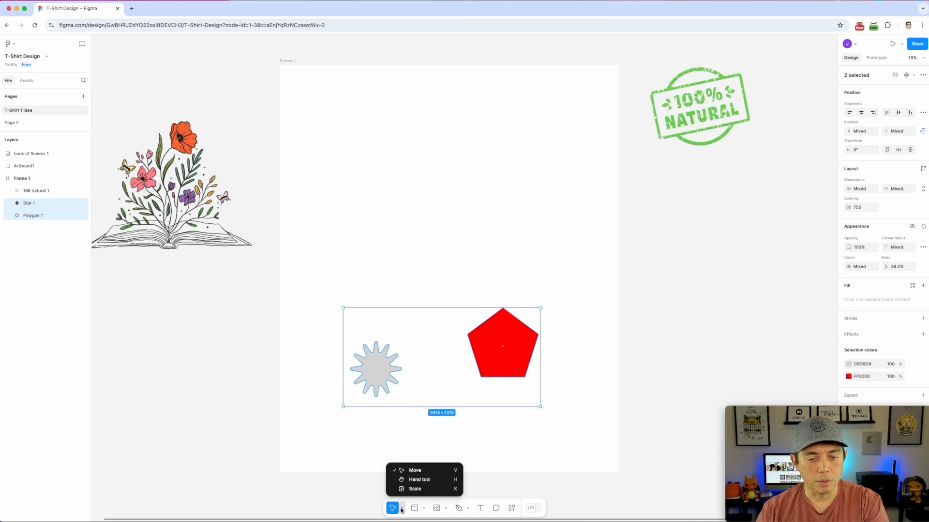
left_click(387, 511)
left_click_drag(264, 280, 572, 429)
left_click_drag(237, 252, 201, 184)
left_click_drag(237, 272, 609, 431)
key("Delete")
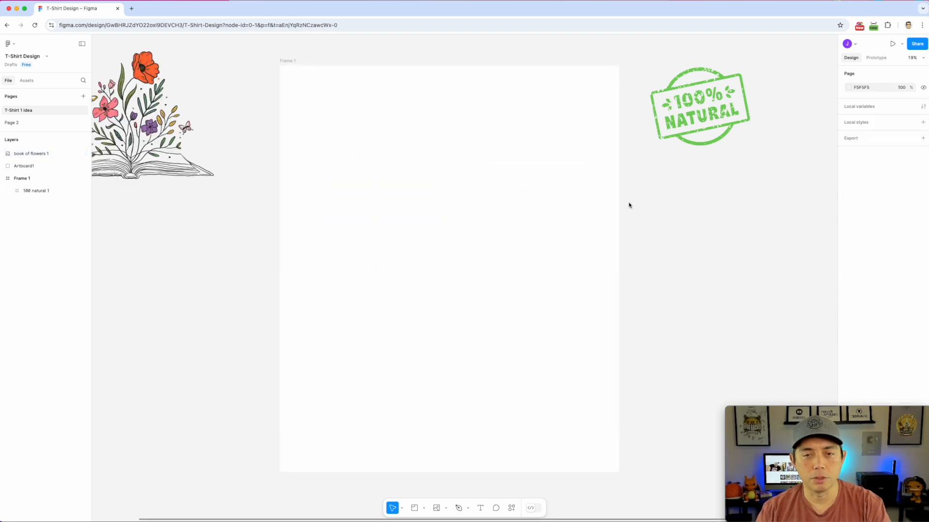
left_click(517, 199)
key("Delete")
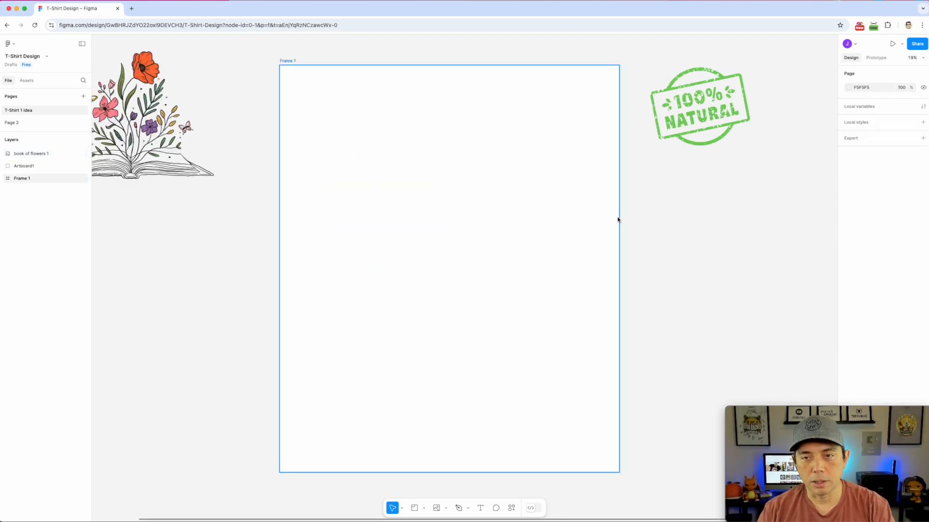
Move the book image and the stamp into Frame 1, stamp below the book
left_click_drag(248, 55, 628, 460)
left_click_drag(155, 135, 453, 202)
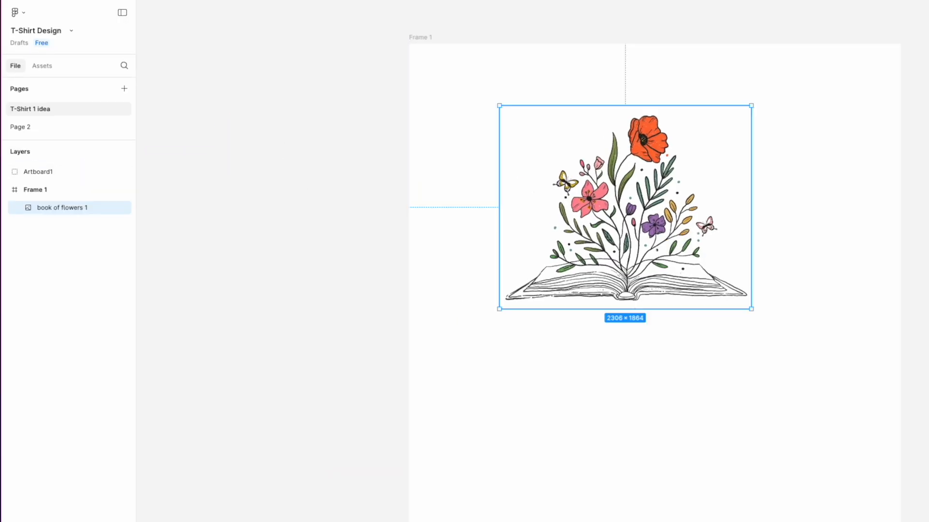
left_click_drag(921, 411, 608, 399)
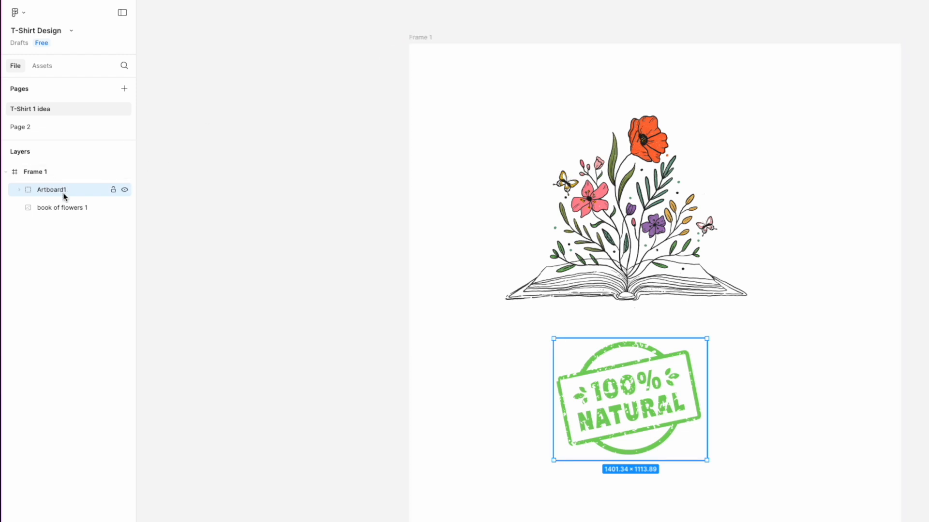
left_click(19, 190)
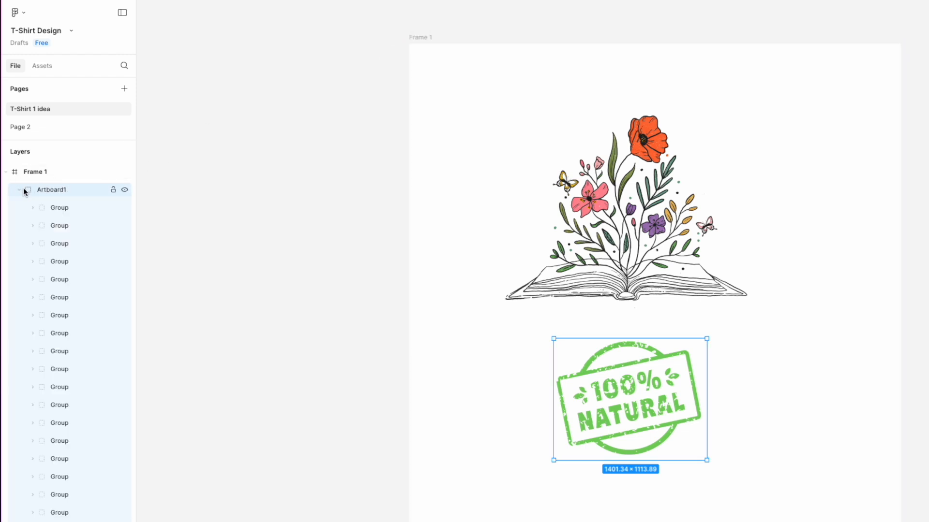
left_click(19, 190)
Line the stamp up under the book and rename its layer '100 Natural'
left_click_drag(598, 372, 654, 358)
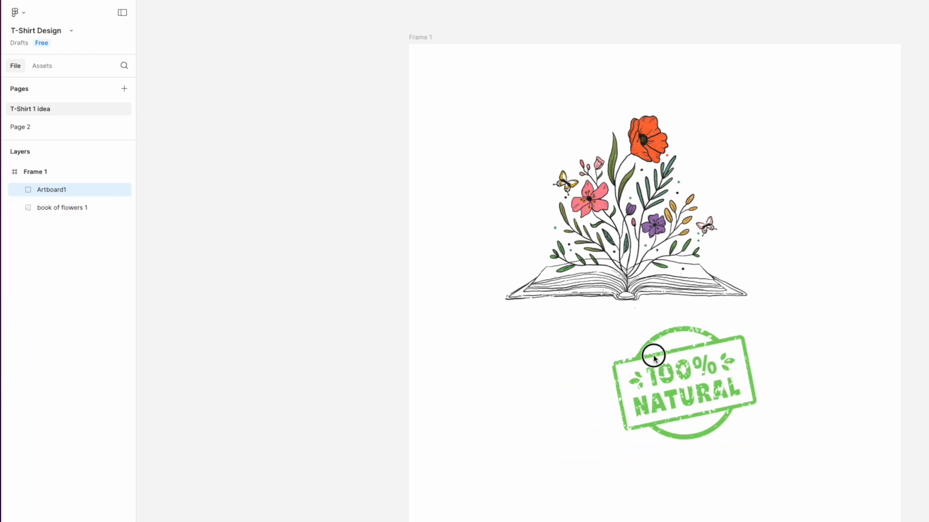
left_click(616, 228)
left_click_drag(616, 229, 590, 204)
left_click(680, 377)
left_click_drag(680, 377, 580, 409)
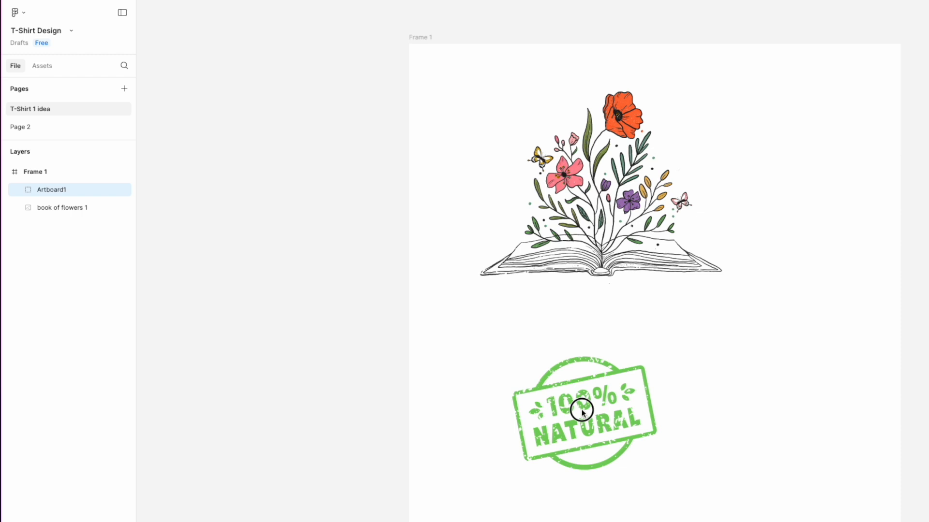
double_click(54, 191)
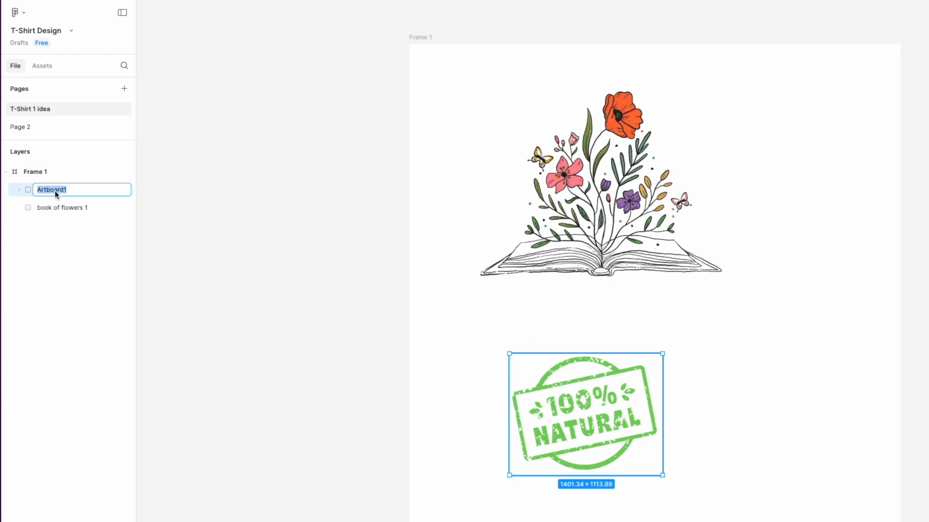
type("100 Natural")
Confirm the new layer name and browse the stamp's inner parts in Layers
left_click(245, 263)
left_click(643, 386)
double_click(567, 399)
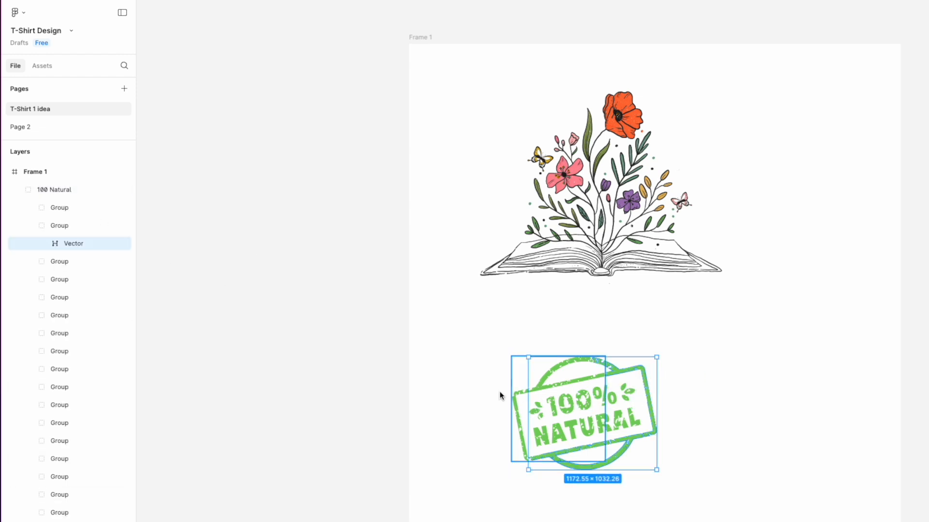
left_click(481, 356)
left_click(32, 207)
left_click(63, 226)
left_click(57, 279)
left_click(52, 334)
left_click(58, 405)
left_click(69, 463)
left_click(73, 521)
left_click(73, 521)
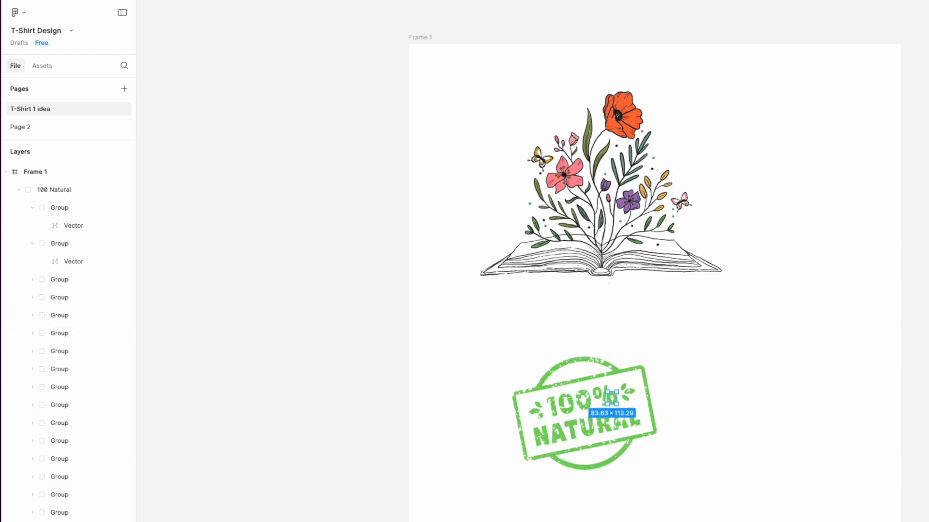
left_click(73, 521)
left_click(480, 333)
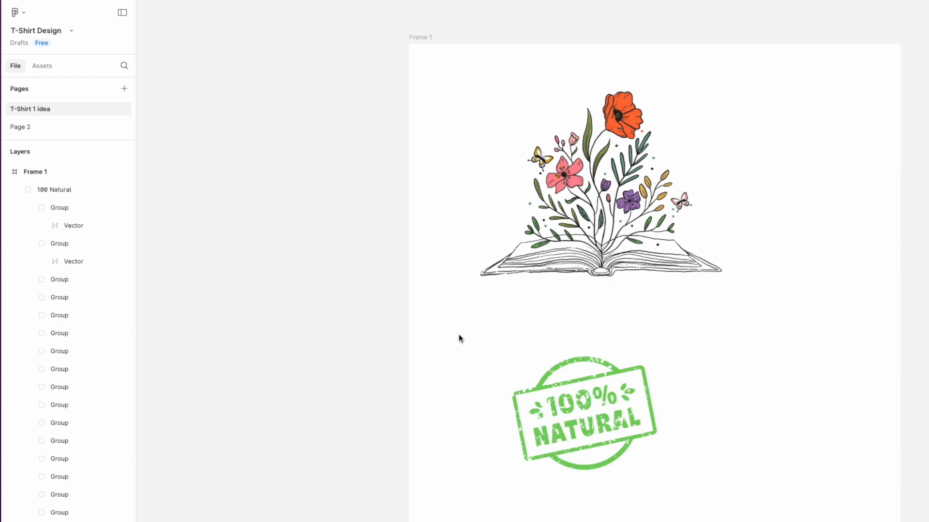
Select the three leaves beside the 100% and darken them to 1F4414
scroll(635, 475, "up", 5)
scroll(624, 467, "down", 4)
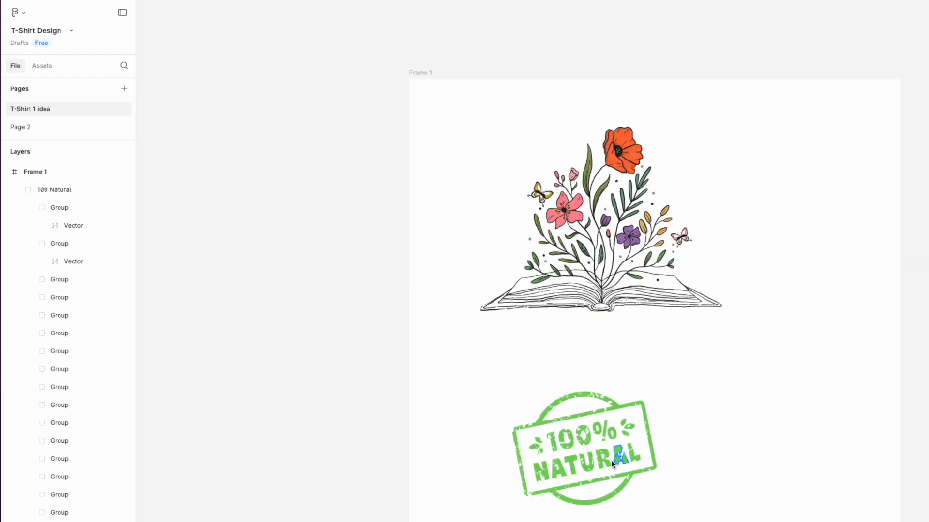
scroll(611, 460, "up", 6)
left_click(743, 247)
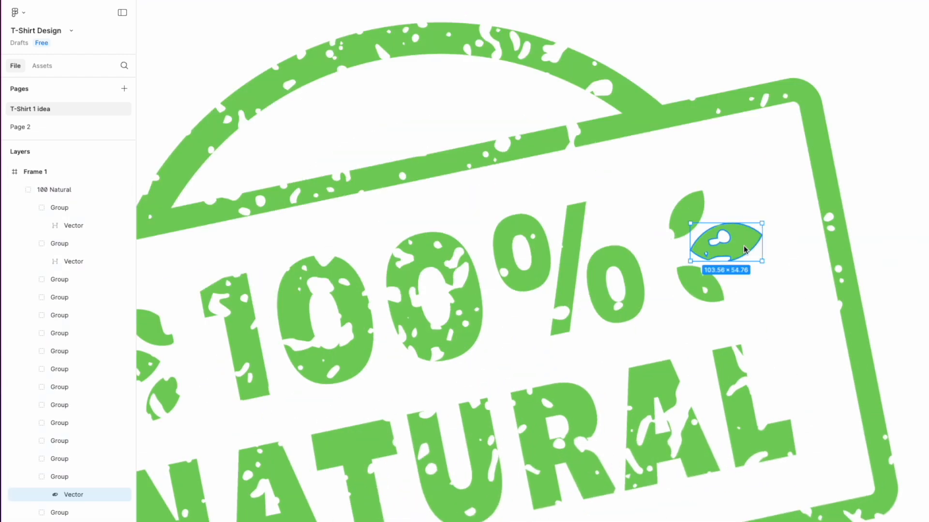
left_click(686, 213, "shift")
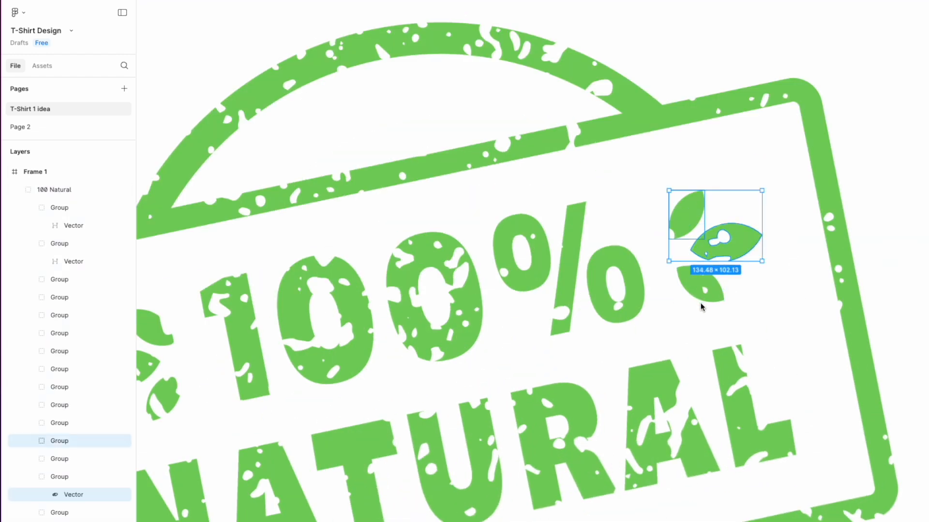
left_click(704, 291, "shift")
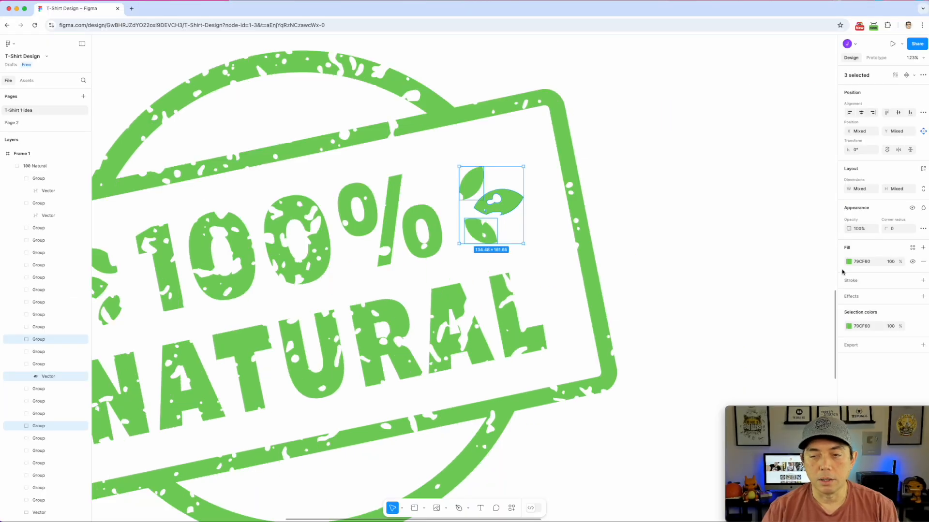
left_click(848, 328)
left_click_drag(827, 369, 810, 399)
left_click(695, 166)
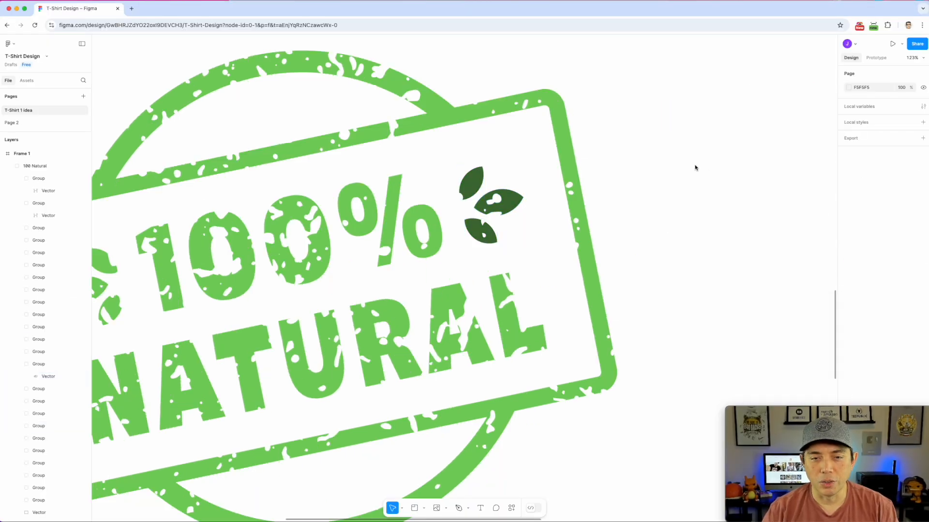
scroll(672, 255, "down", 5)
Move the flower-book image and the 100% Natural stamp group off Frame 1 to its left
scroll(673, 256, "down", 5)
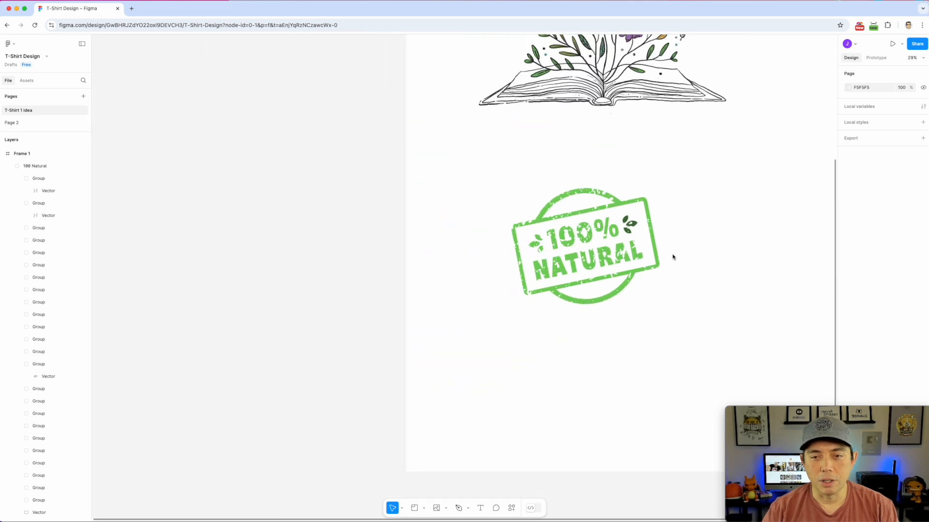
scroll(640, 273, "down", 1)
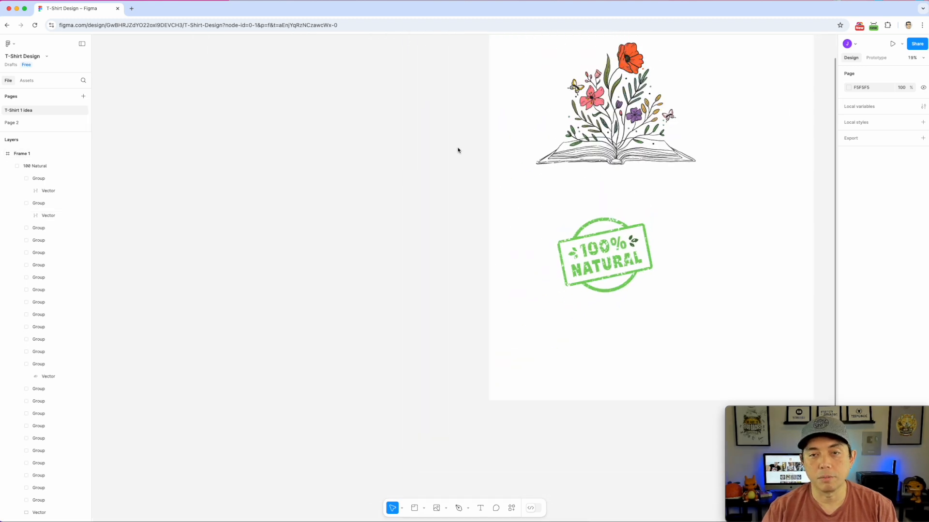
left_click_drag(457, 150, 267, 205)
left_click(437, 187)
mouse_move(469, 196)
left_mouse_down()
mouse_move(456, 192)
mouse_move(468, 190)
left_mouse_up()
left_click_drag(343, 275, 525, 391)
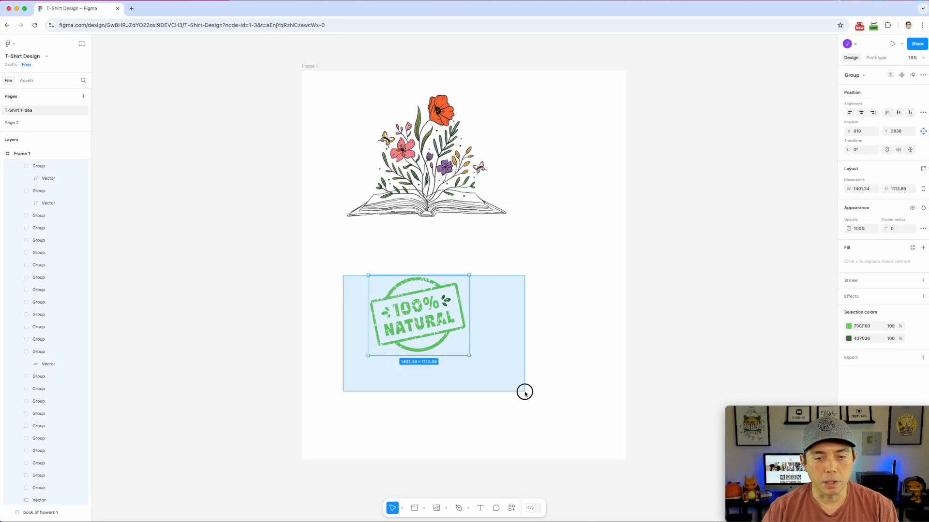
left_click_drag(440, 291, 198, 134)
left_click_drag(376, 167, 118, 277)
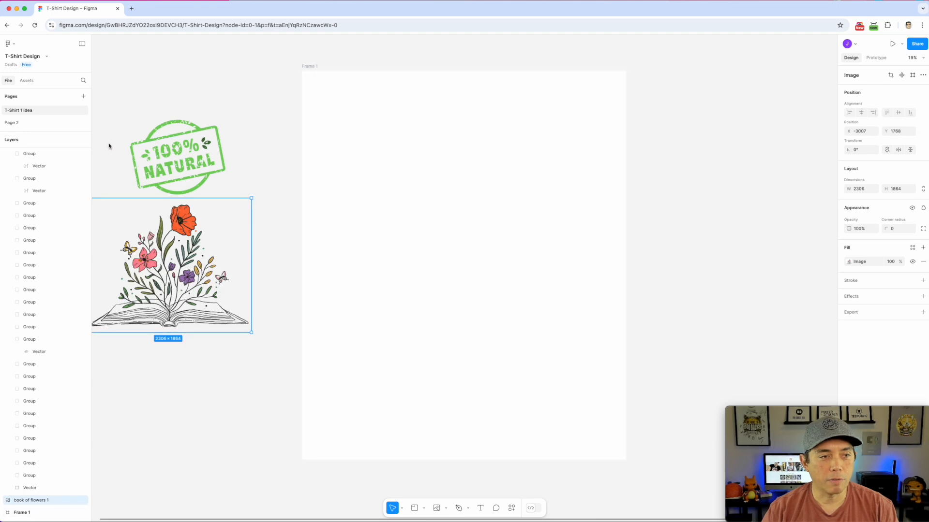
scroll(8, 240, "up", 1)
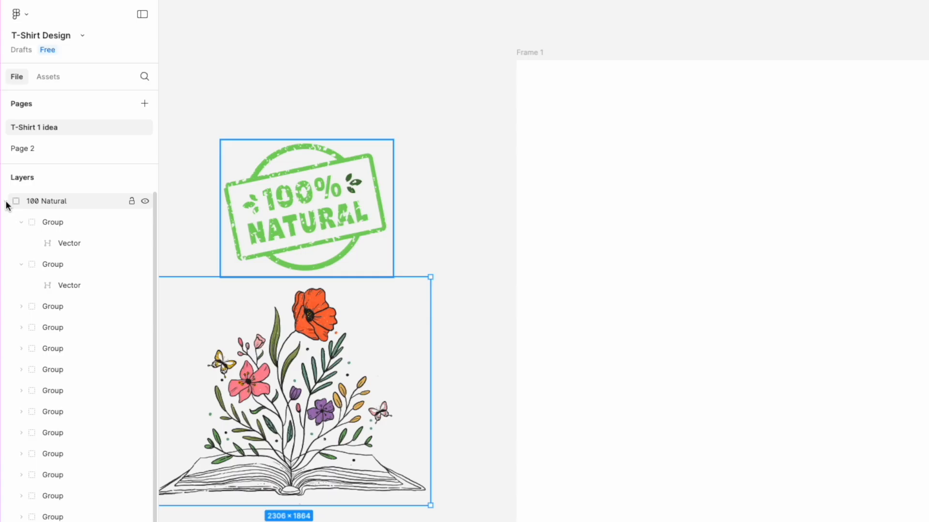
left_click(2, 153)
left_click(29, 243)
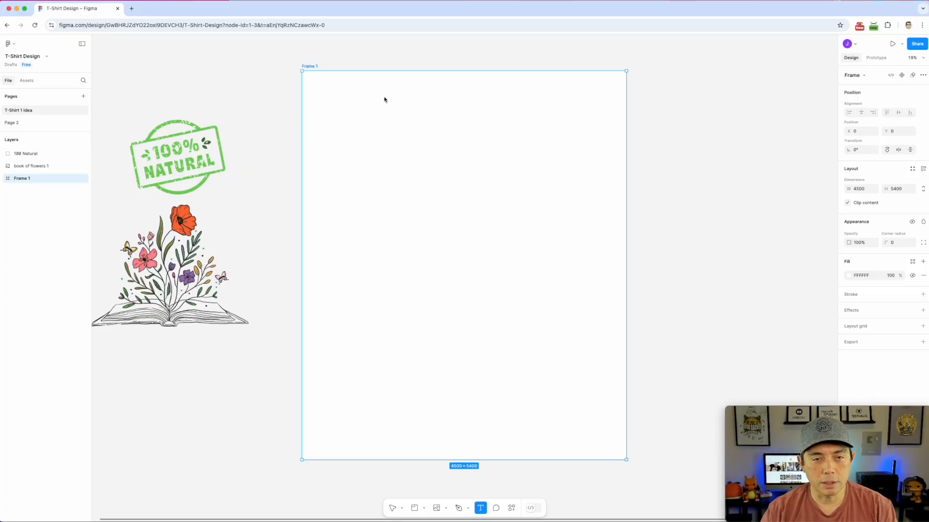
Add a 'someting' text layer in Frame 1 using Jersey 10 Regular at size 600
left_click(368, 132)
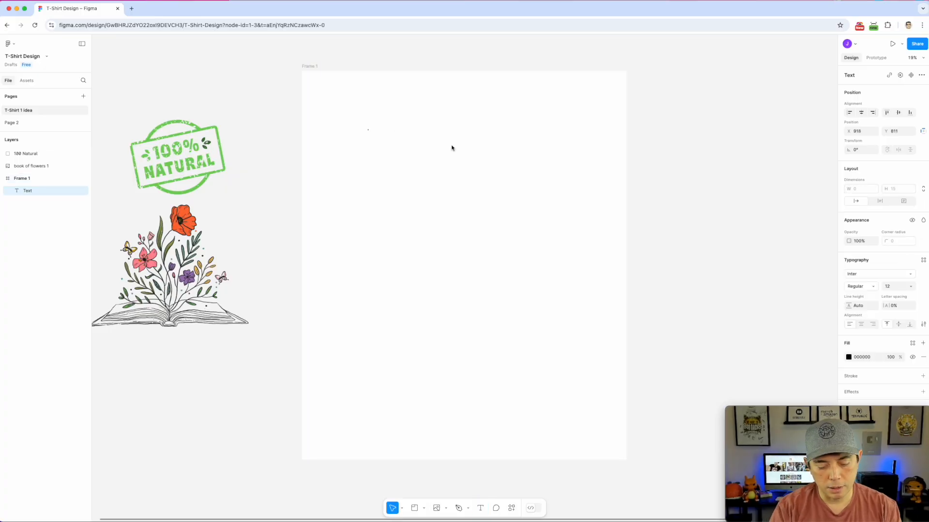
type("someting")
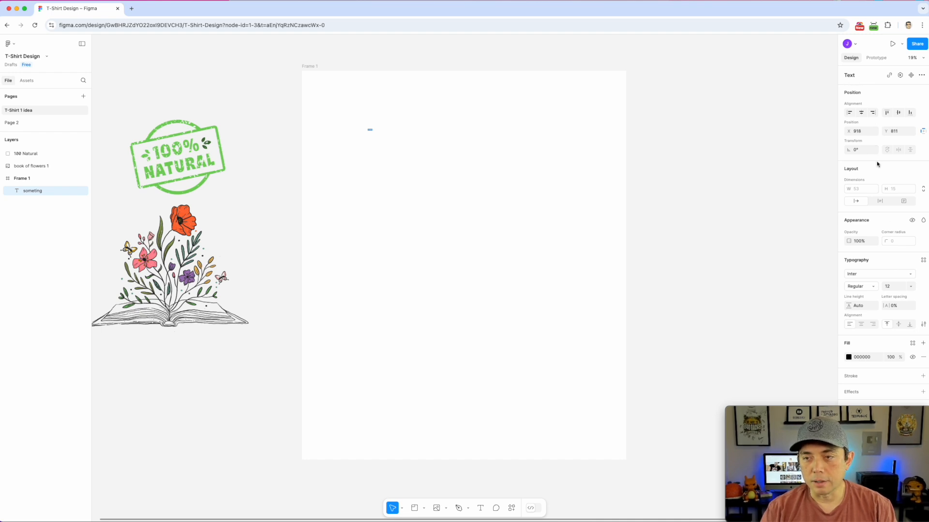
left_click(888, 274)
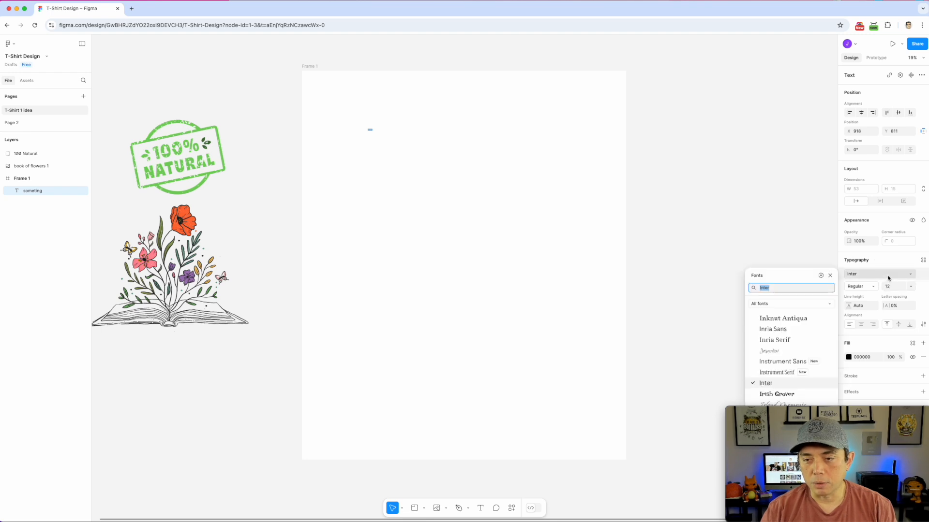
scroll(794, 339, "down", 5)
left_click_drag(856, 412, 129, 412)
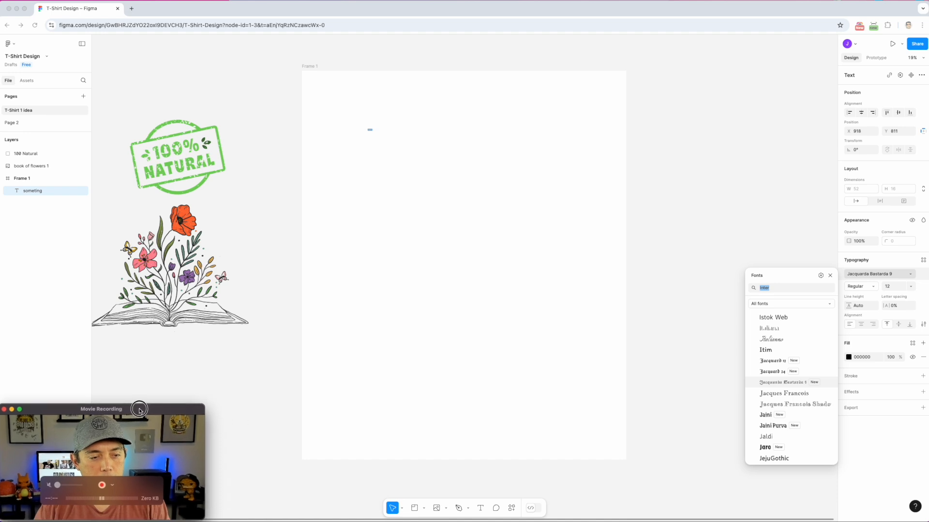
scroll(808, 351, "down", 8)
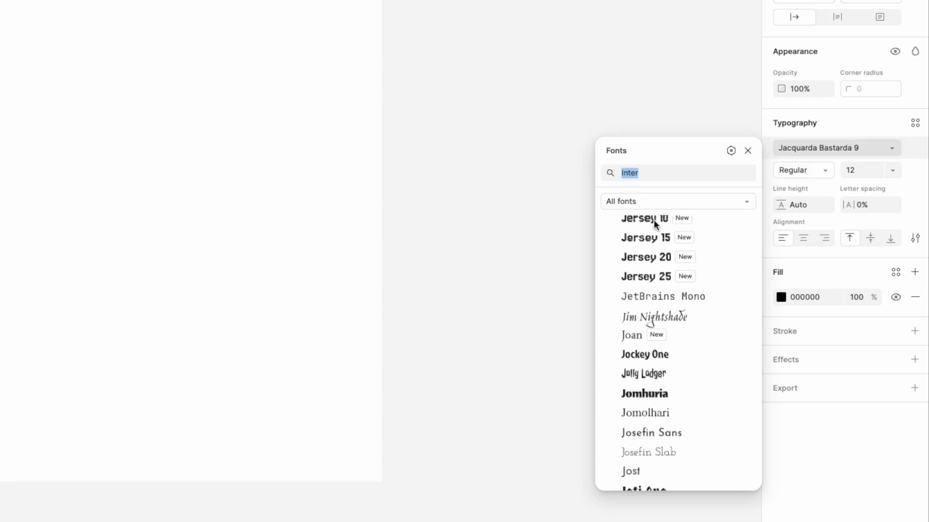
scroll(654, 223, "up", 1)
left_click(657, 237)
left_click(663, 215)
left_click(651, 236)
left_click(776, 220)
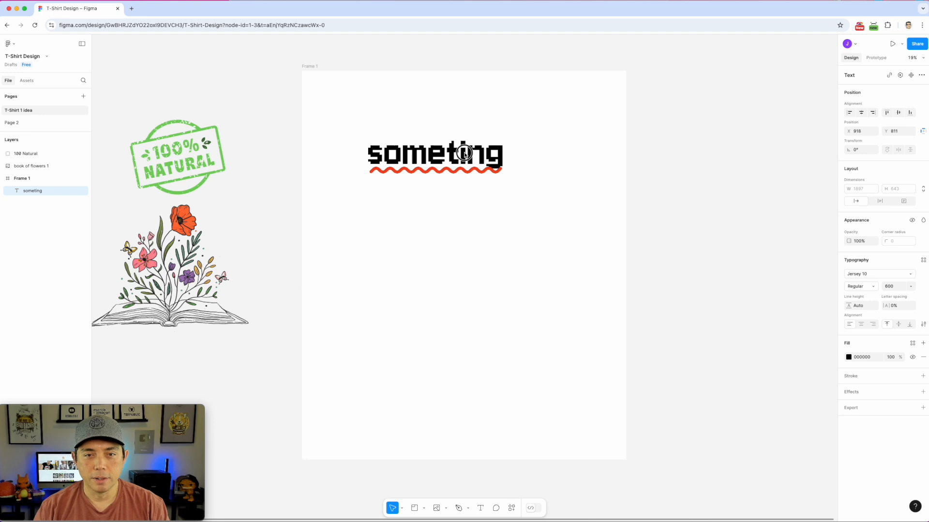
Insert the missing 'h' so the text reads 'something', then reselect the text layer
double_click(456, 152)
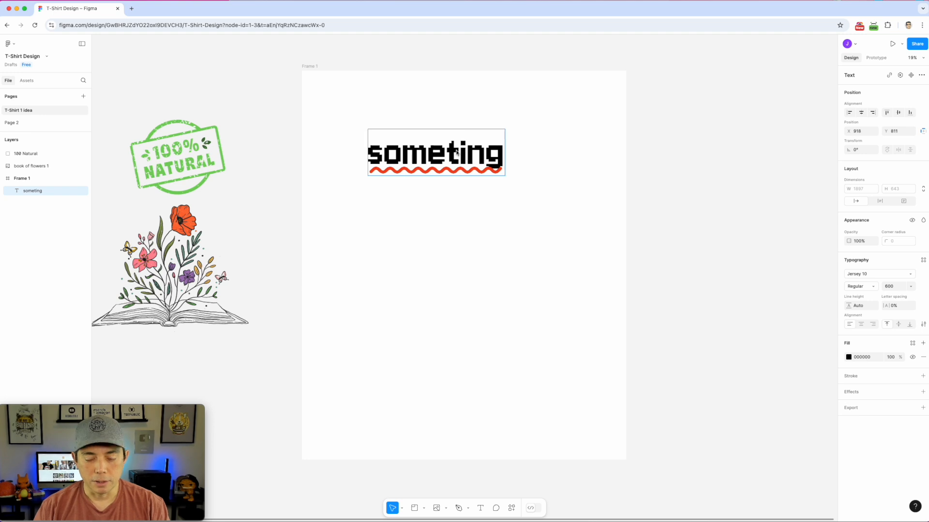
type("h")
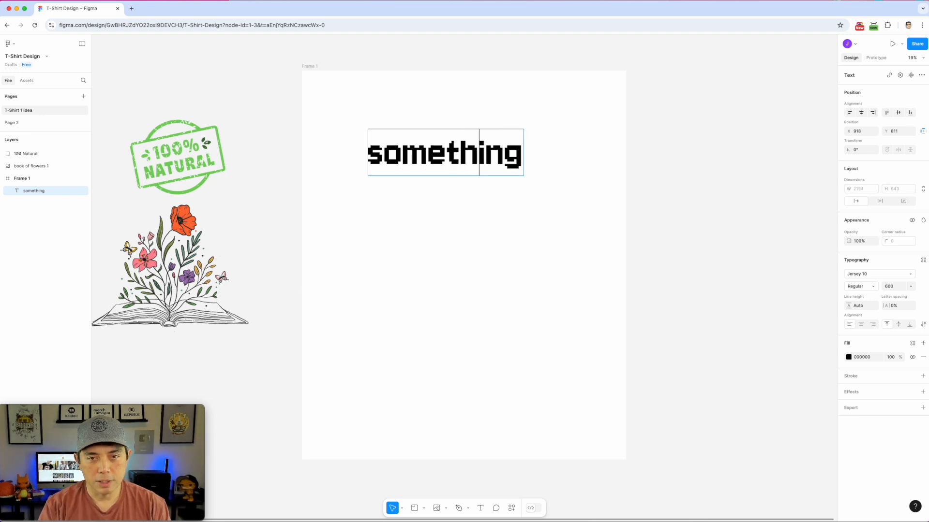
double_click(433, 158)
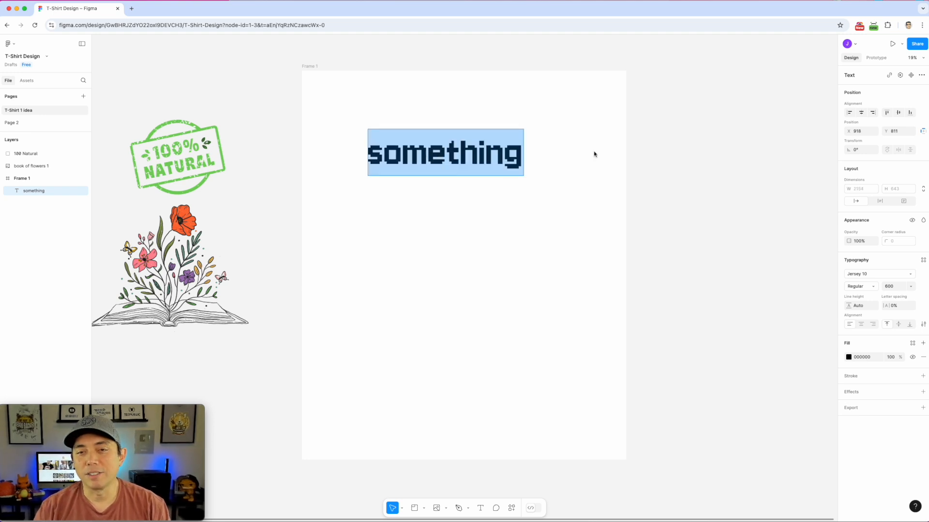
key("Escape")
key("Return")
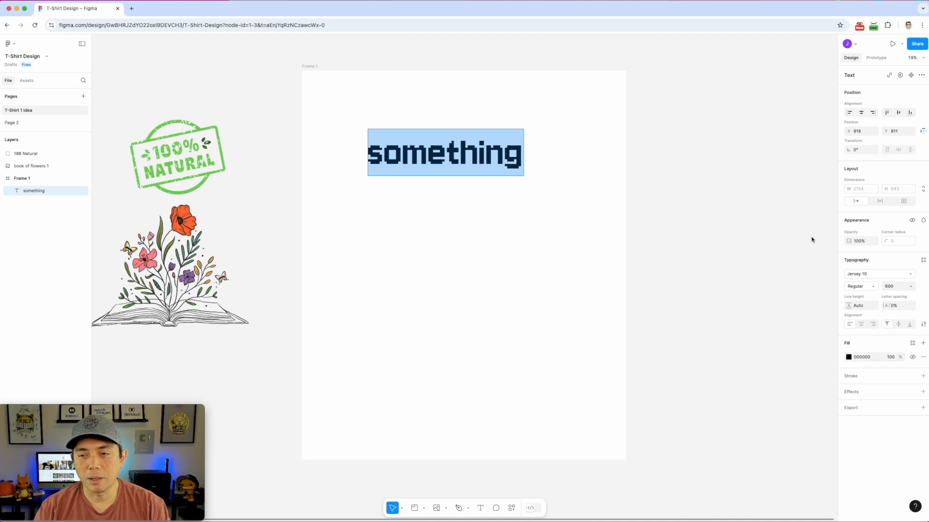
Change the text's font to Jolly Lodger
left_click(910, 274)
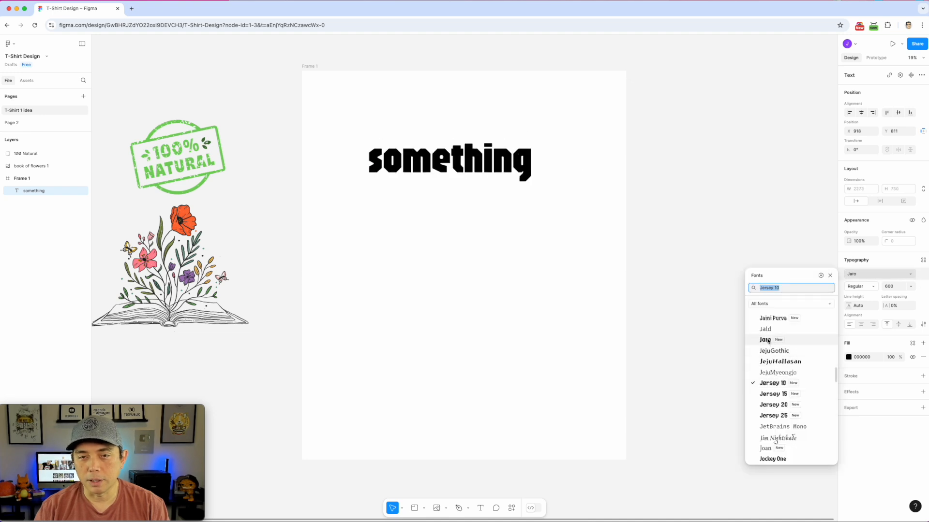
scroll(783, 399, "down", 1)
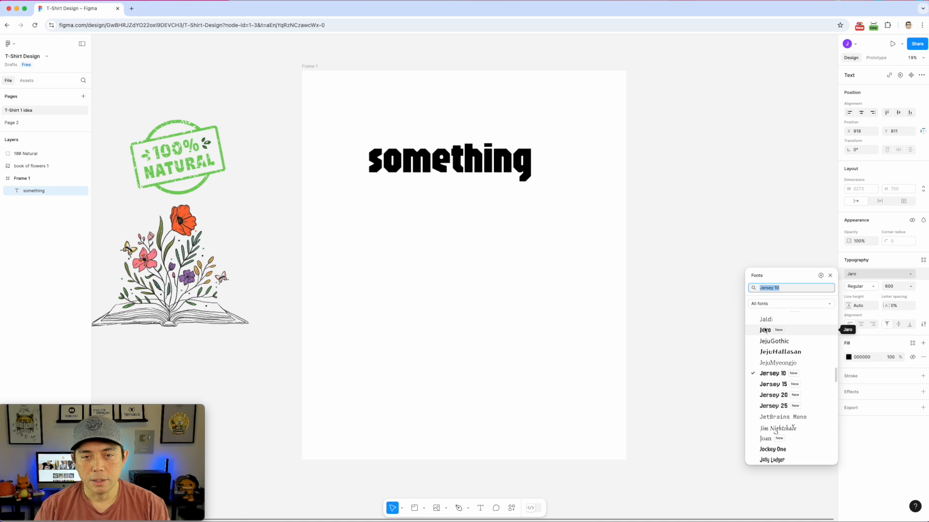
scroll(780, 385, "down", 5)
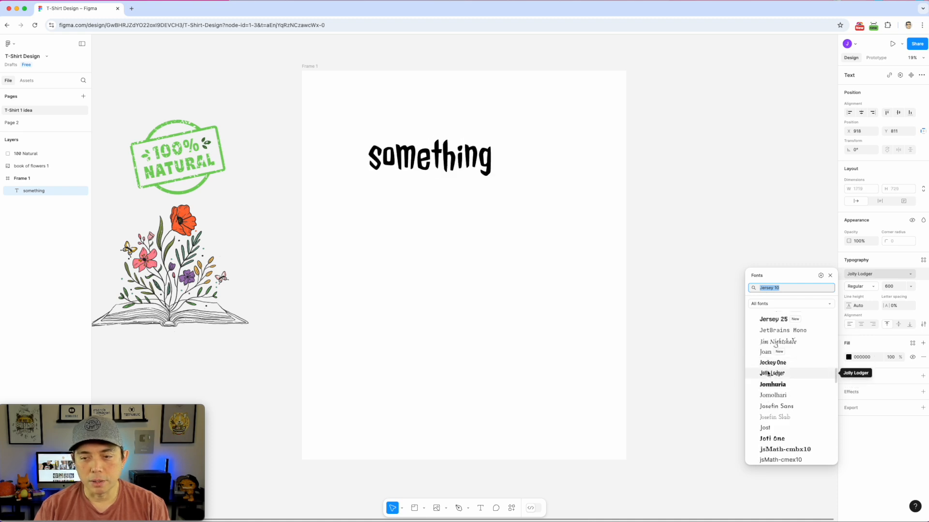
left_click(768, 374)
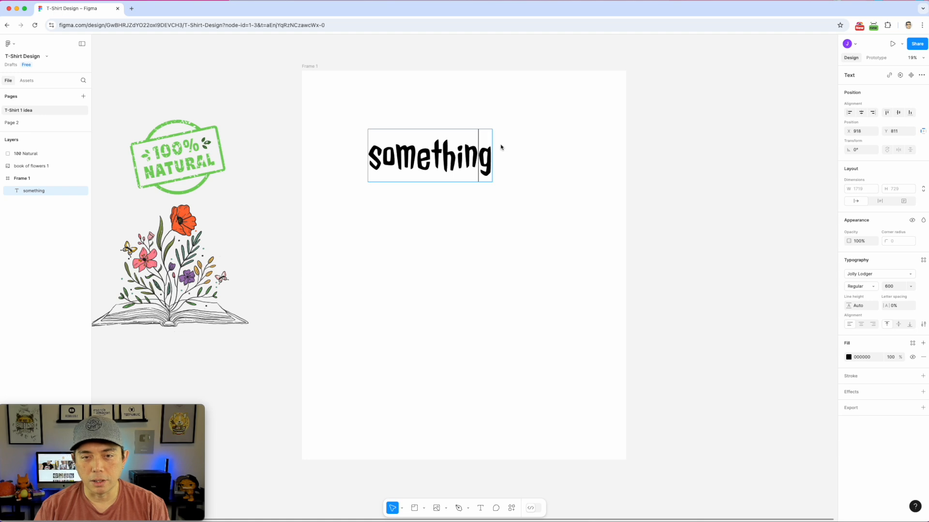
Move the 'something' text to X 1278, Y 301 and Alt-drag a duplicate just below it
left_click_drag(443, 166, 469, 129)
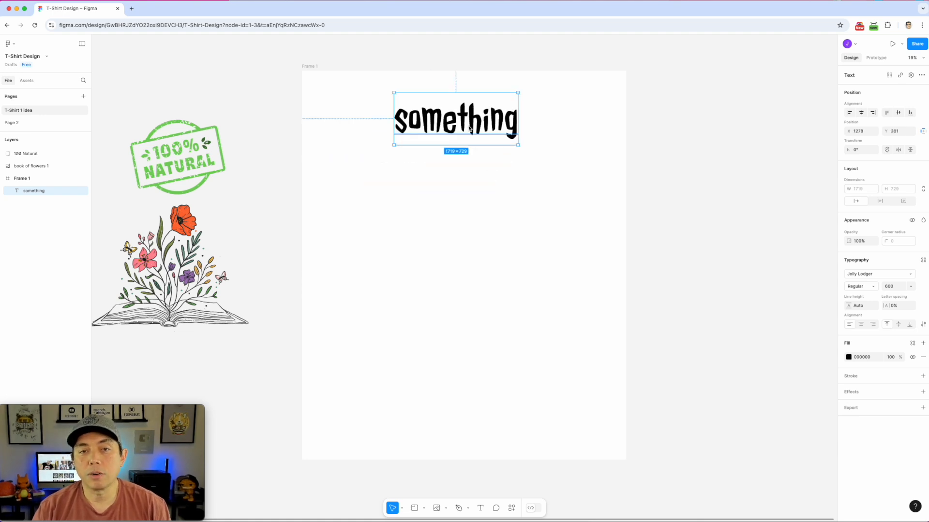
left_click(470, 127)
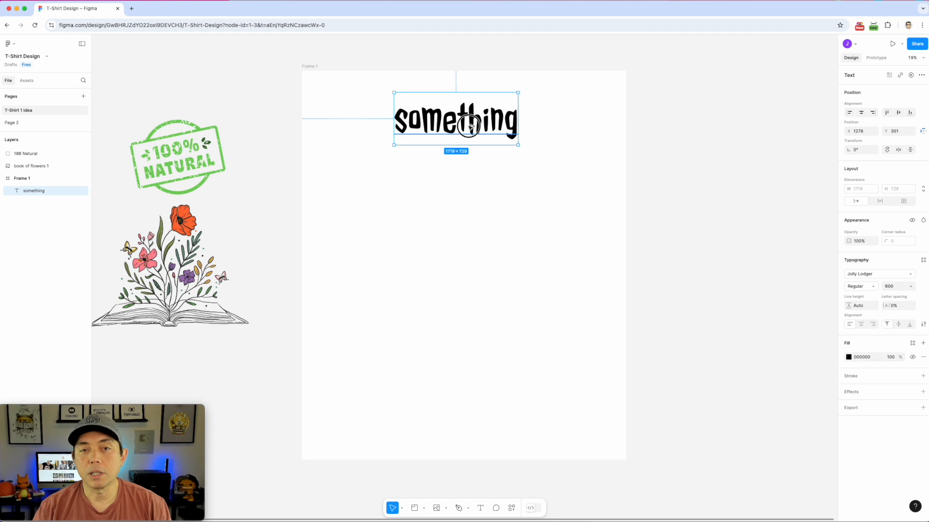
left_click_drag(470, 127, 463, 169)
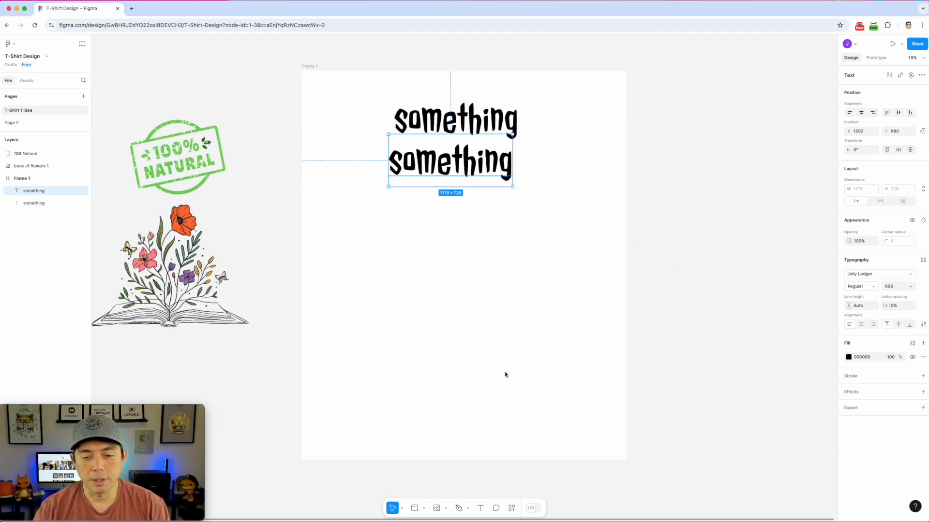
Post the comment 'I like this font' beside the top 'something' text
left_click(497, 508)
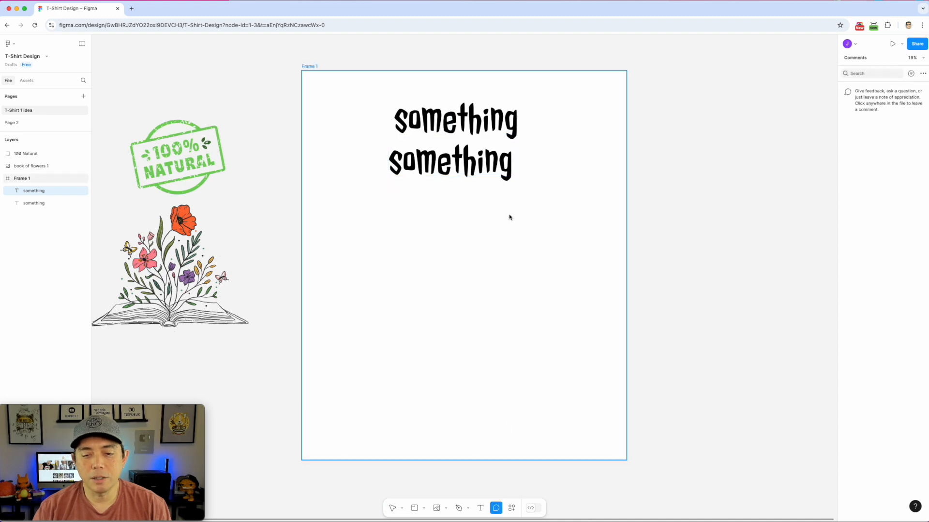
left_click(509, 117)
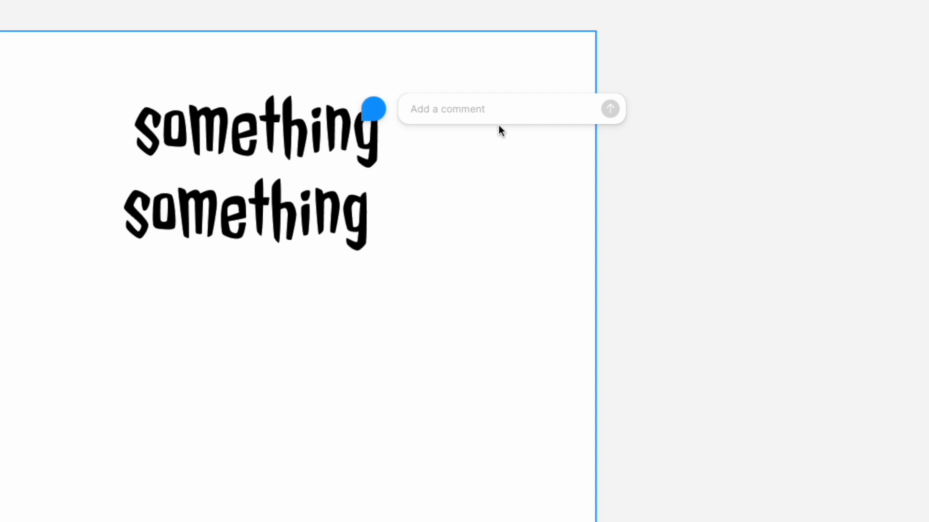
type("li")
key("BackSpace")
key("BackSpace")
type("I like this font")
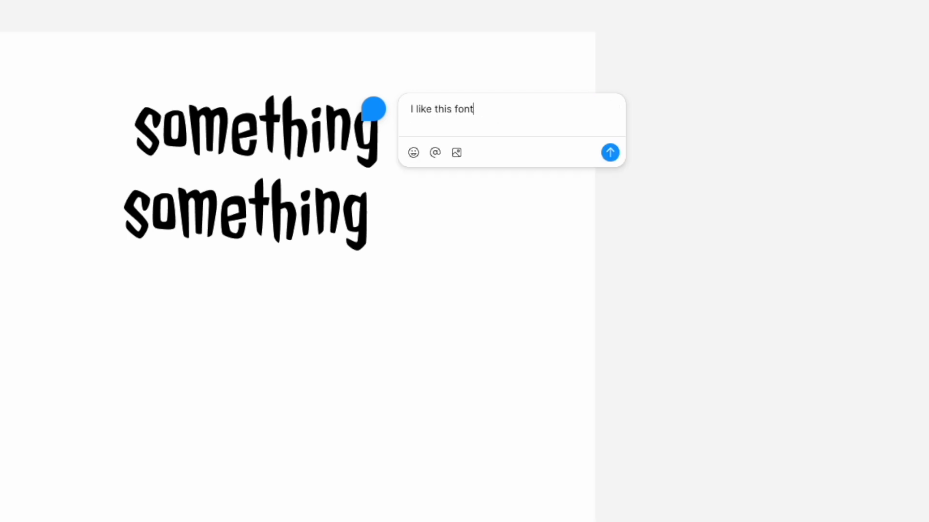
key("Return")
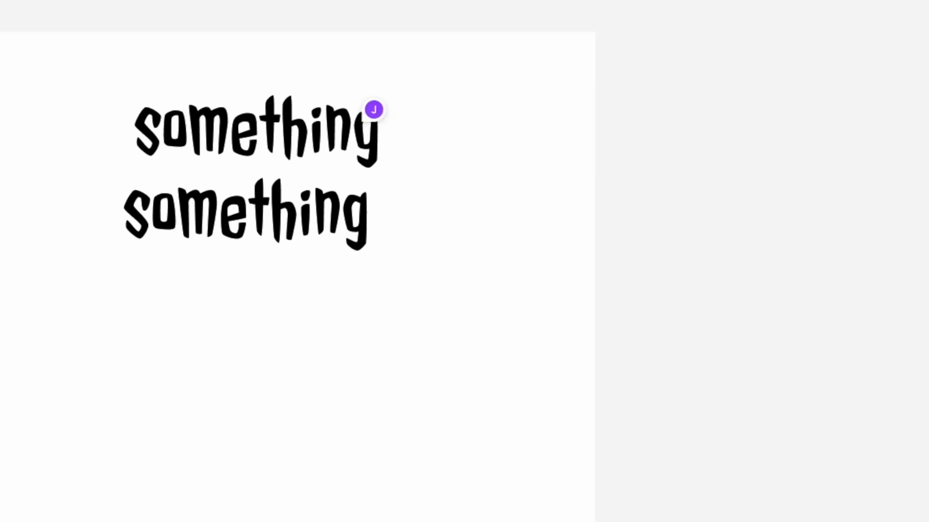
Dismiss the stray empty comment and bring up the quick actions search
left_click(705, 114)
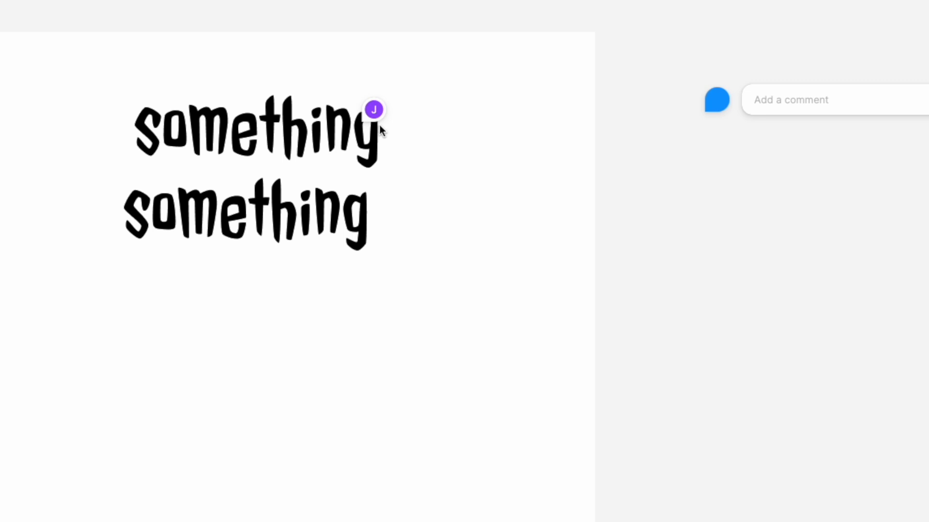
mouse_move(374, 122)
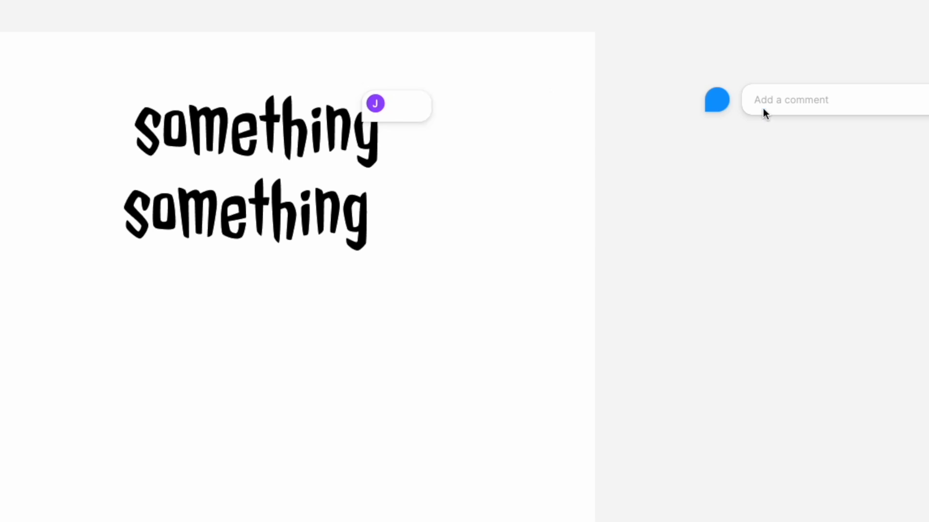
left_click(760, 164)
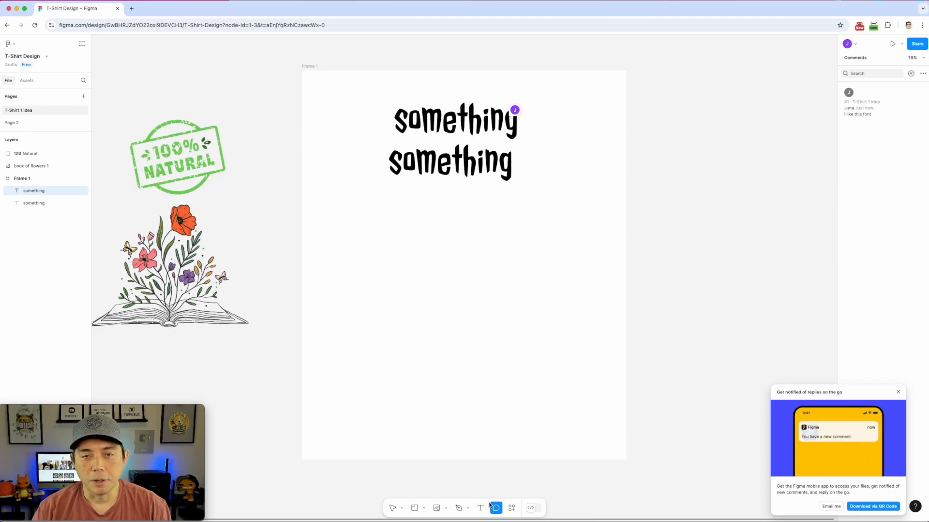
left_click(512, 508)
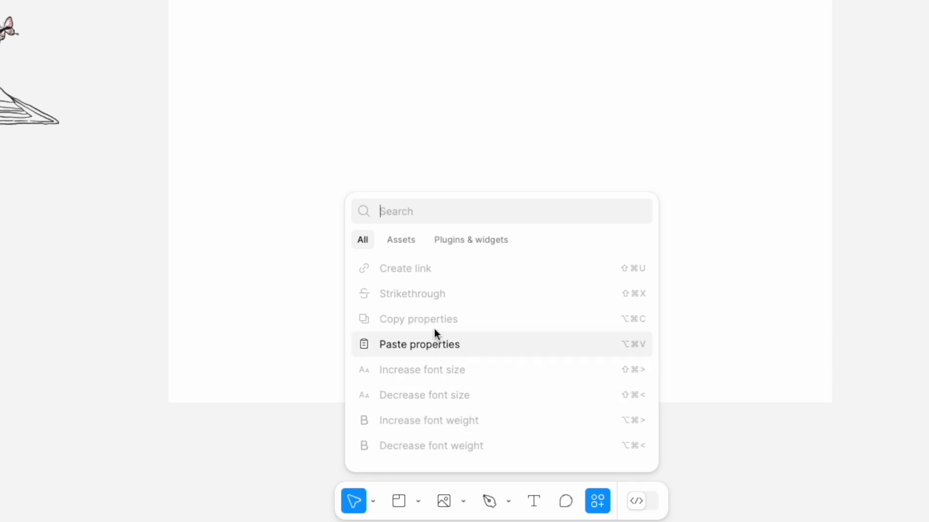
Dismiss the quick actions search panel by clicking empty canvas
left_click(819, 385)
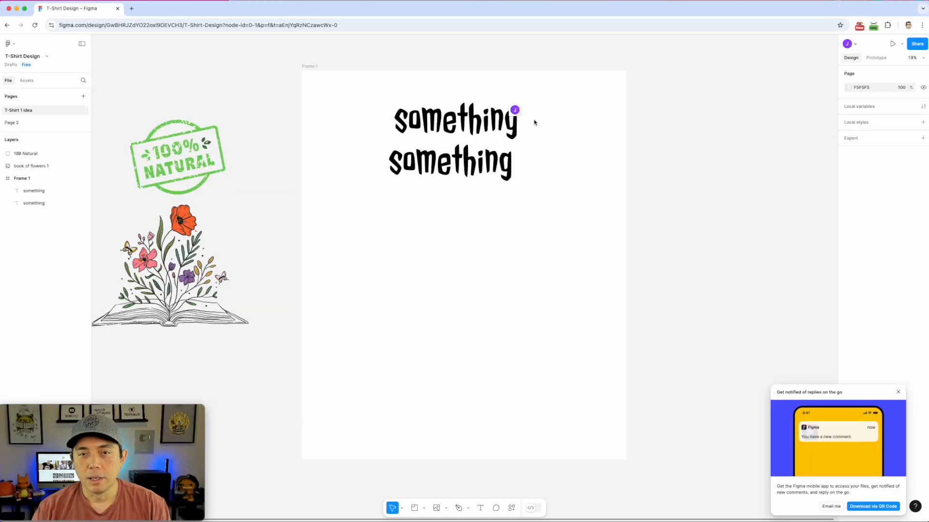
Hide comments from the canvas through the font comment pin's context menu
left_click(532, 109)
left_click(658, 103)
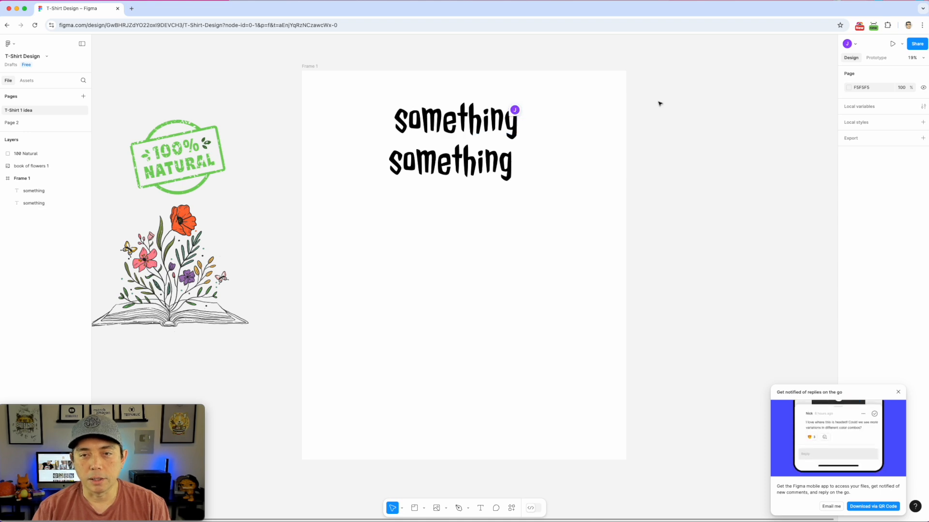
right_click(515, 110)
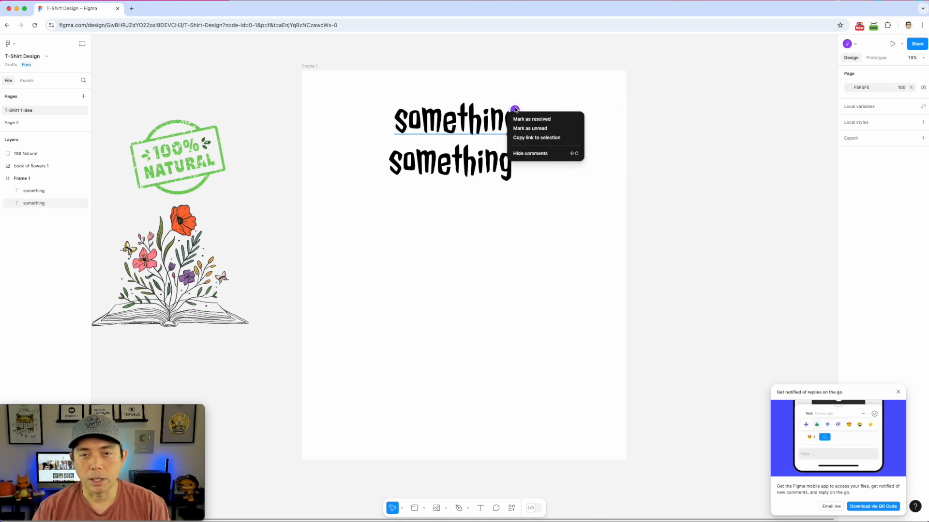
left_click(523, 153)
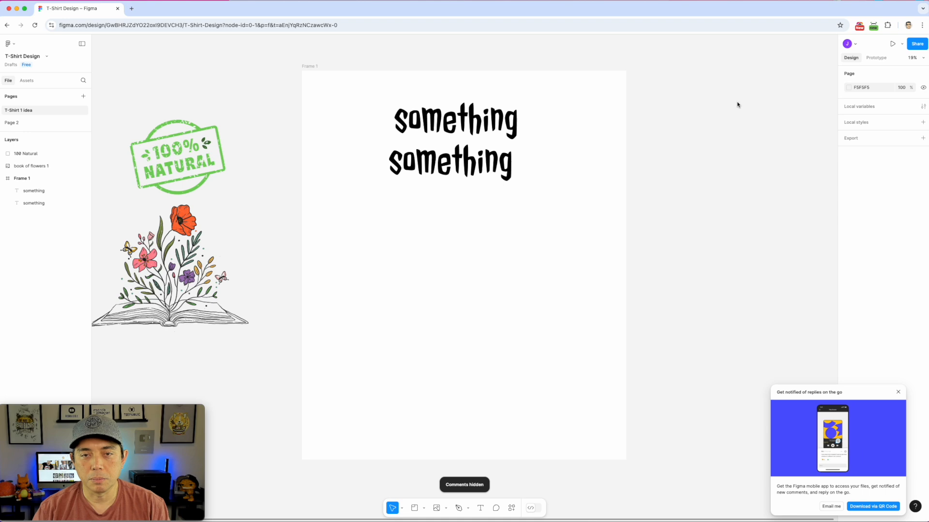
Open the shape tools list in the bottom toolbar
right_click(472, 120)
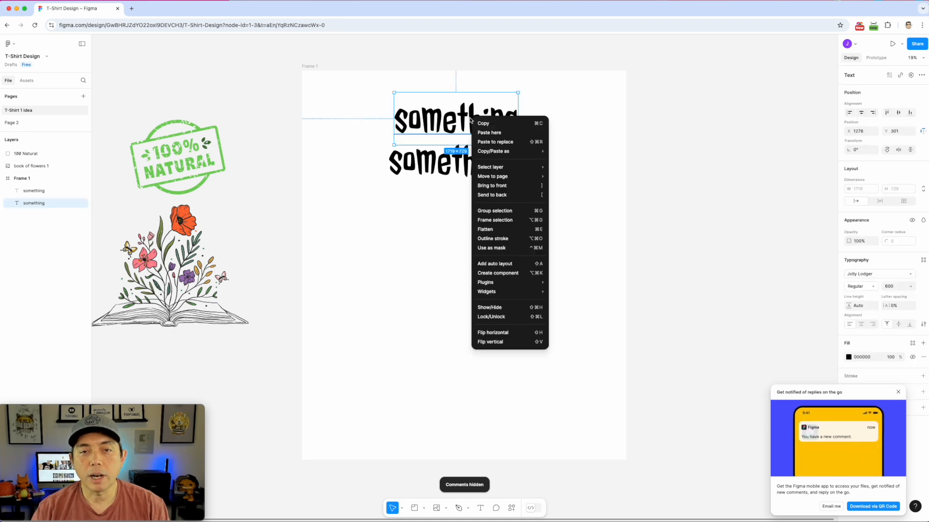
left_click(727, 115)
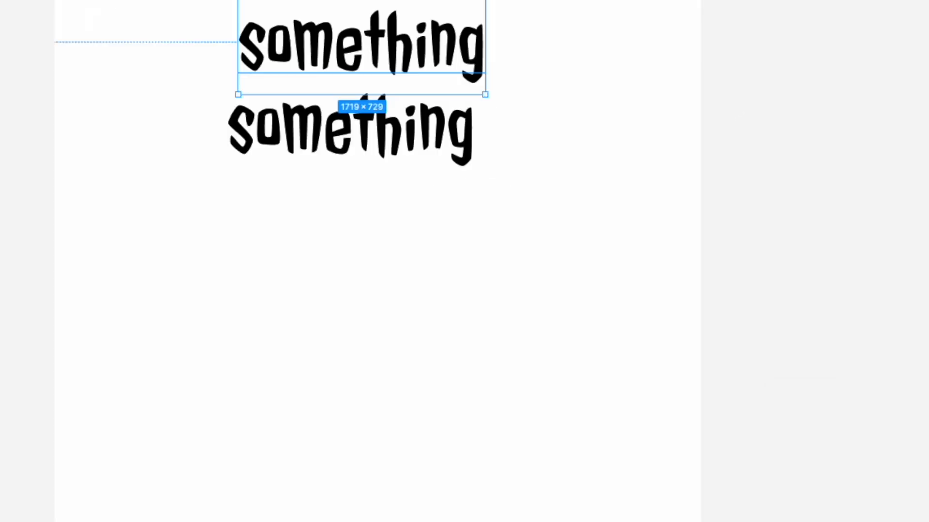
right_click(425, 43)
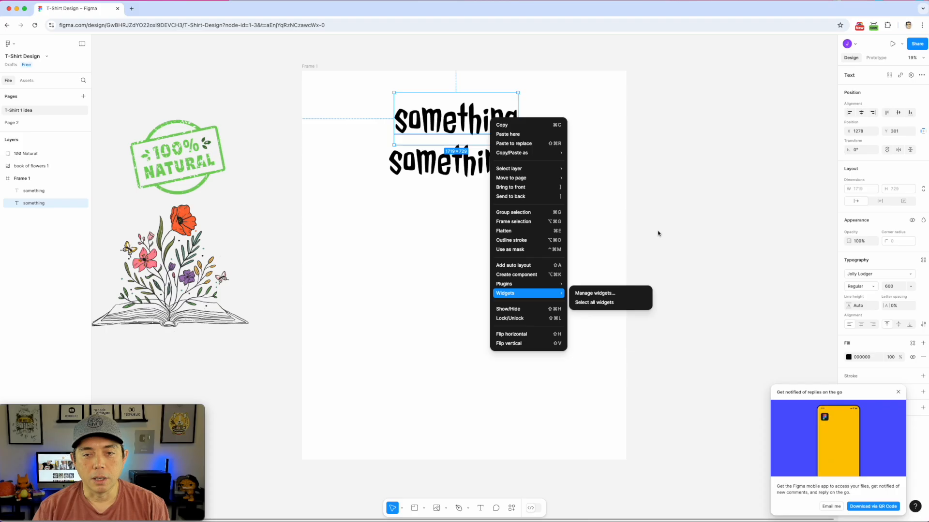
left_click(763, 269)
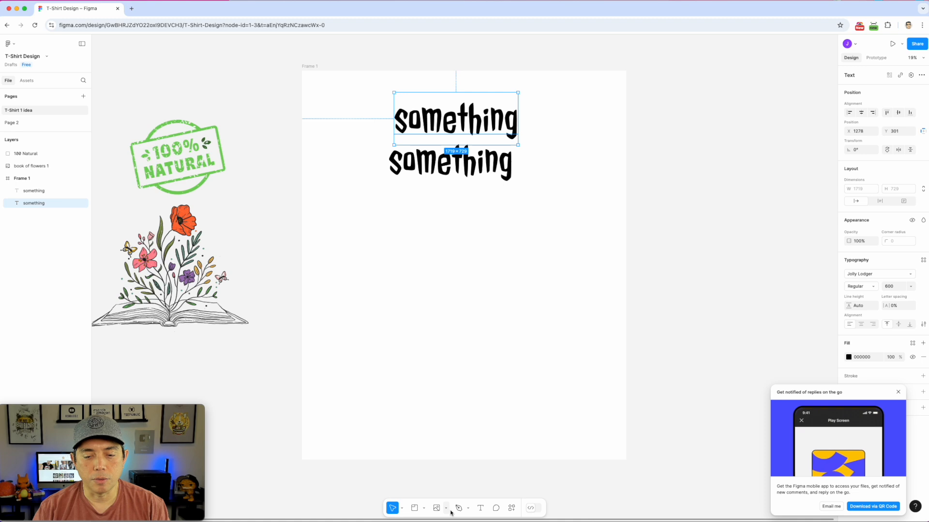
left_click(423, 510)
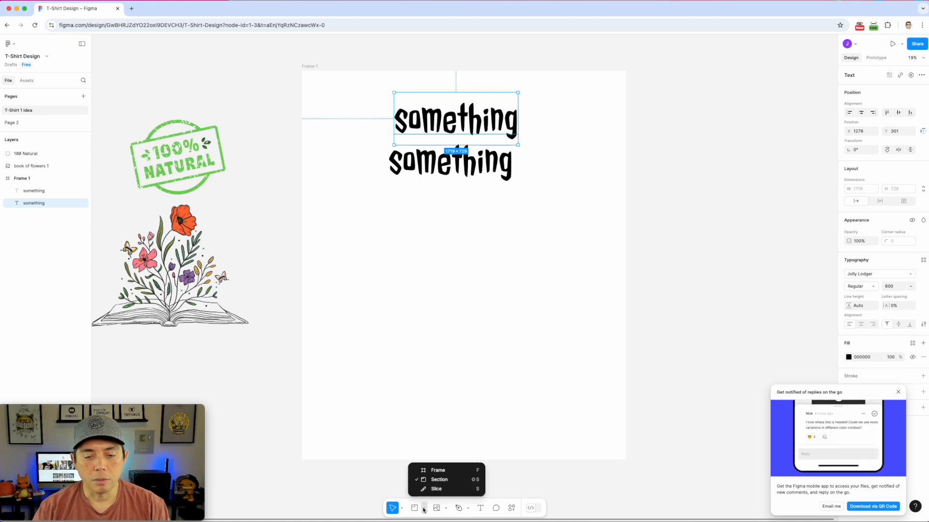
left_click(445, 509)
left_click(446, 509)
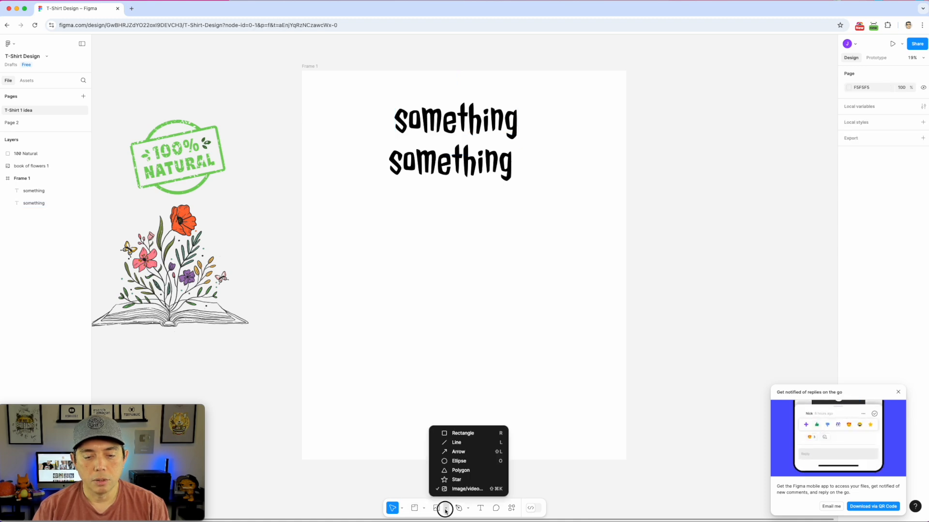
Draw grey Rectangle 1, 1337 × 1702, beneath the two Jolly Lodger 'something' lines
left_click(461, 433)
left_click_drag(464, 226, 560, 349)
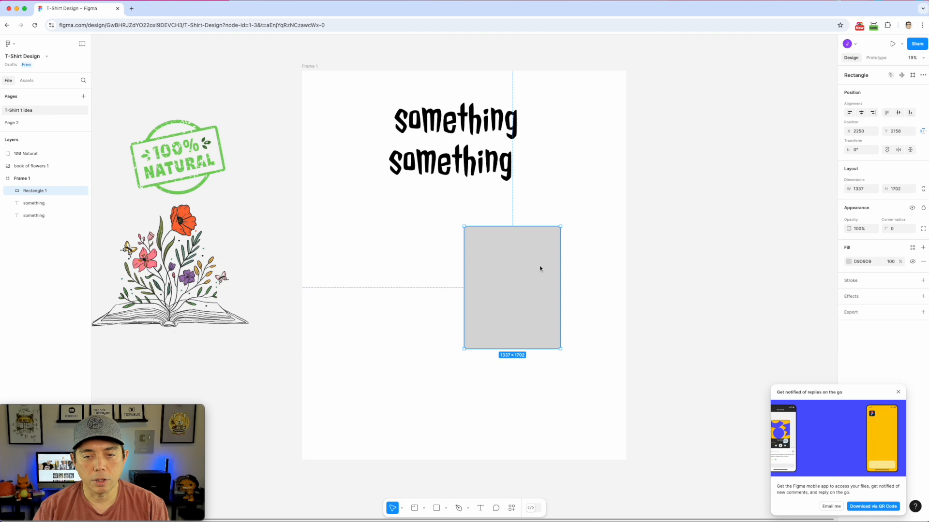
right_click(535, 249)
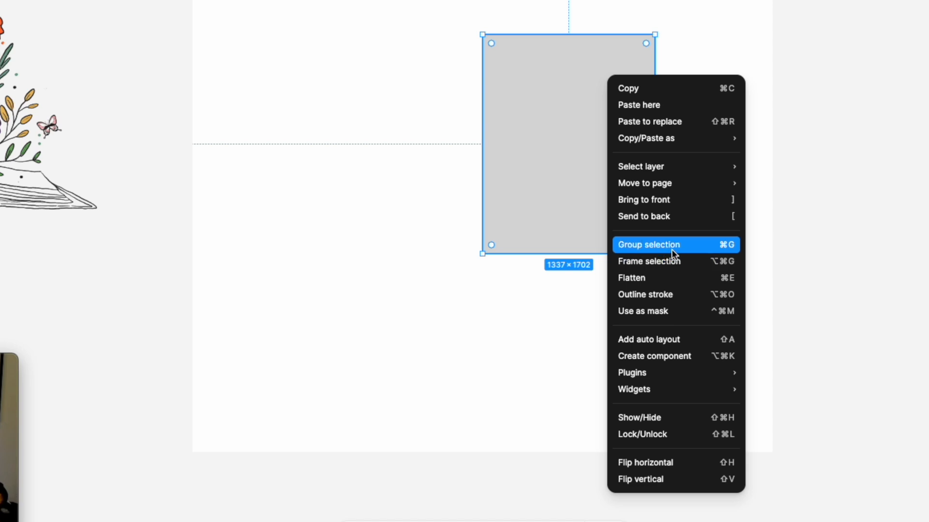
left_click(858, 168)
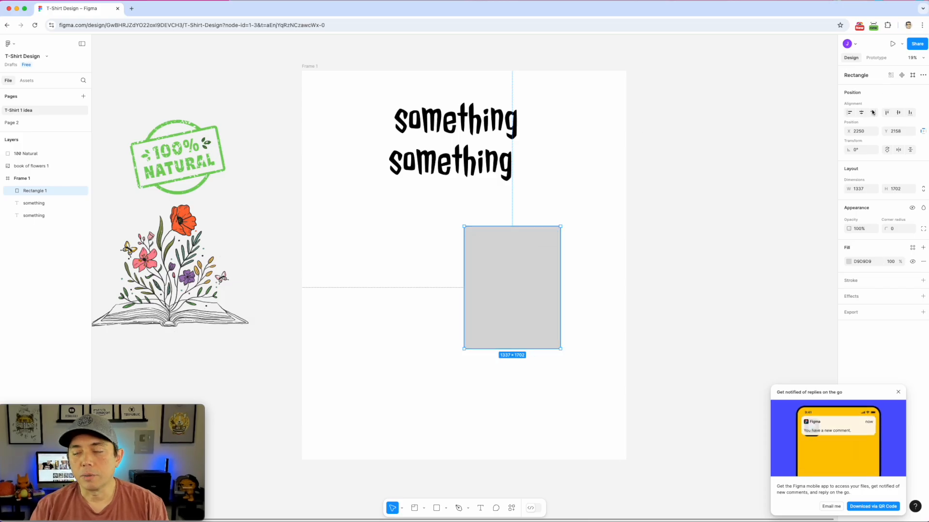
left_click(510, 124)
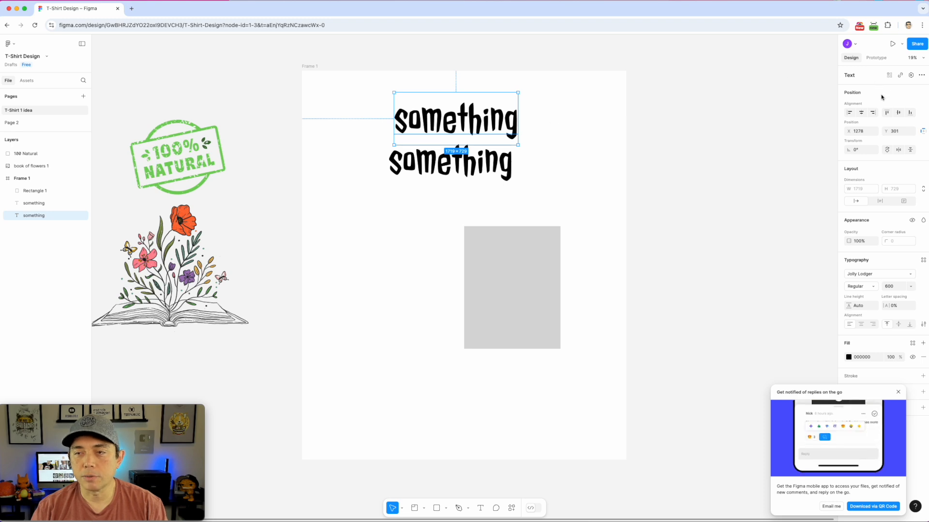
Center the top 'something' text horizontally and move it up to X 1390, Y 151
left_click(897, 392)
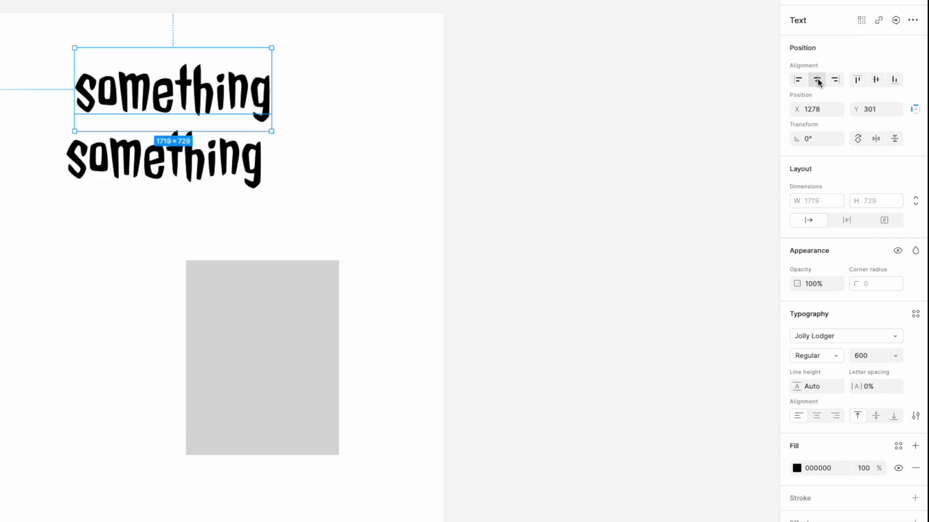
left_click(817, 81)
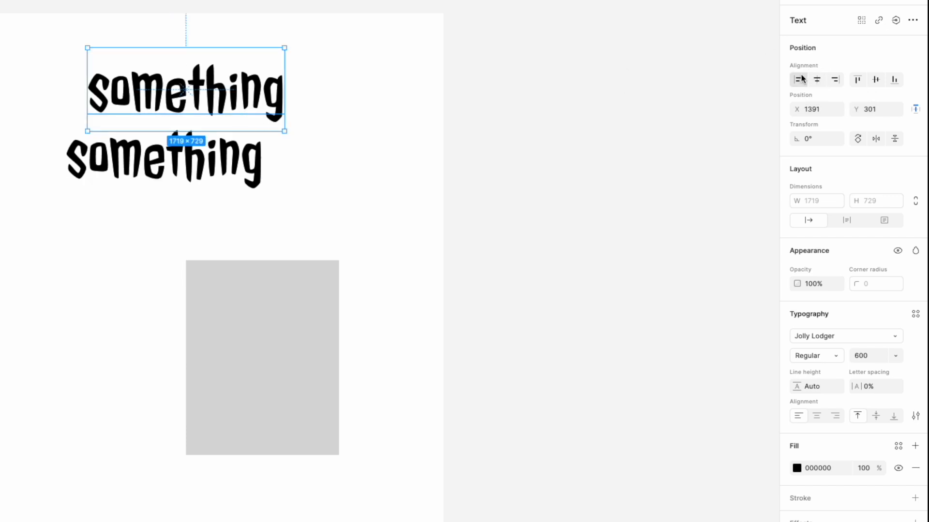
left_click(799, 79)
left_click(817, 80)
left_click(877, 80)
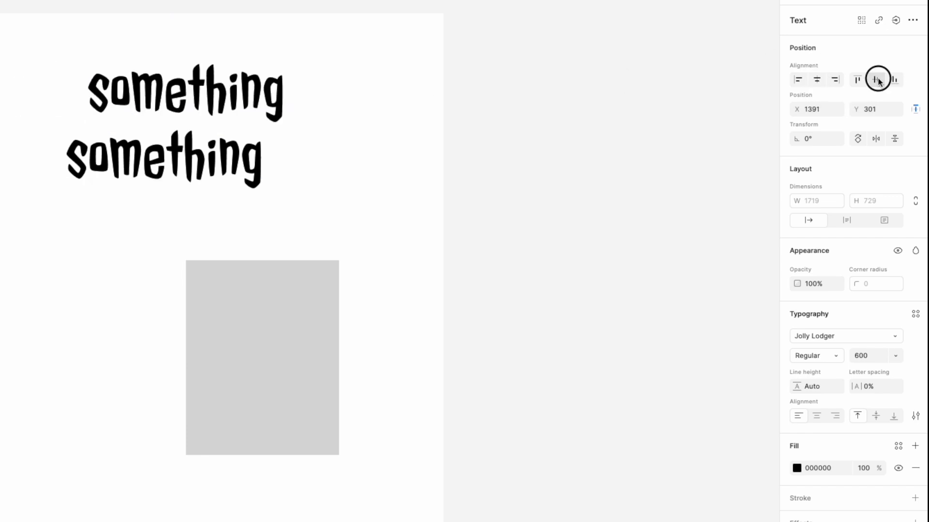
left_click(819, 79)
left_click_drag(149, 311, 140, 79)
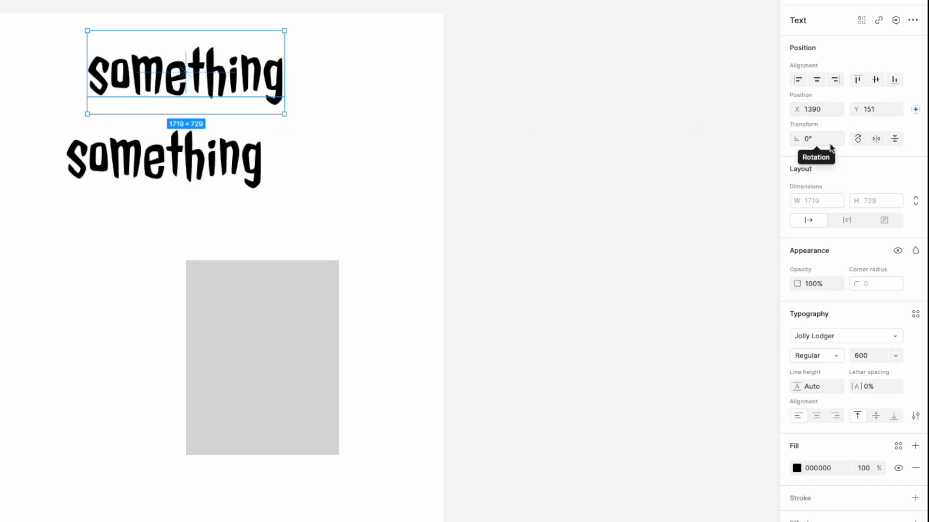
left_click(806, 141)
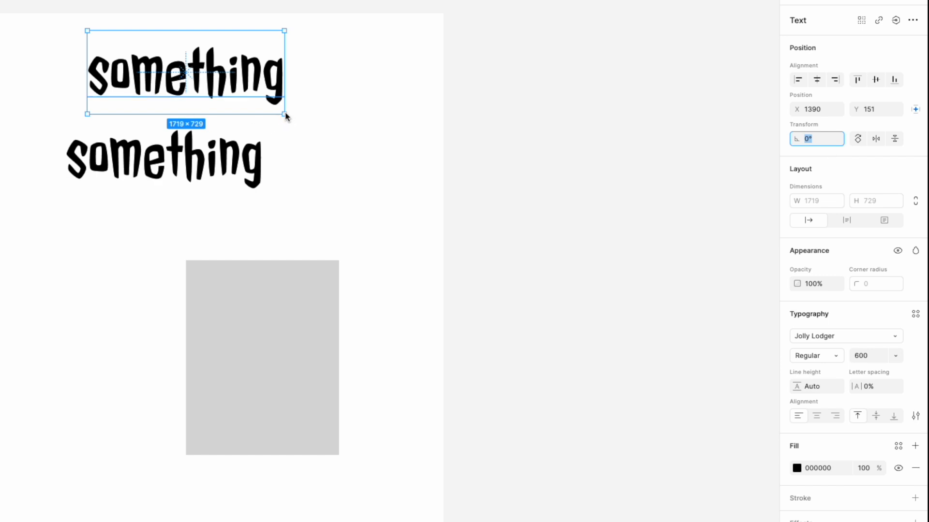
Experiment with tilting, flipping, rotating 90° and stretching the top 'something' text
left_click(286, 25)
mouse_move(287, 25)
left_mouse_down()
mouse_move(275, 16)
mouse_move(294, 51)
mouse_move(285, 22)
mouse_move(303, 35)
mouse_move(282, 8)
left_mouse_up()
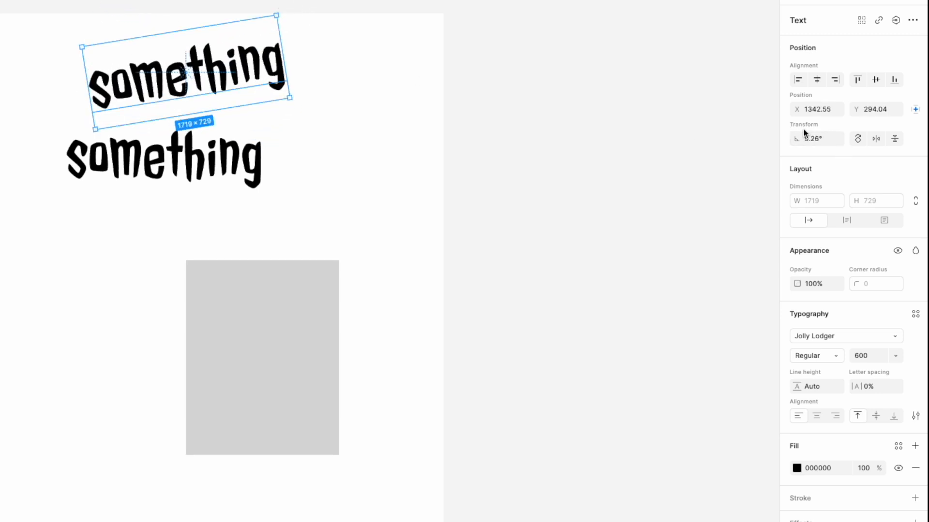
left_click(876, 139)
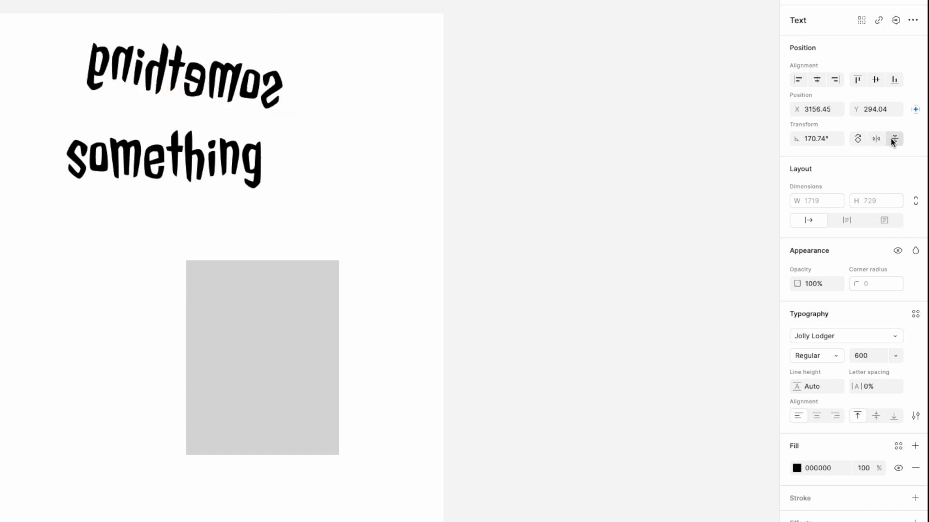
left_click(893, 139)
left_click(876, 139)
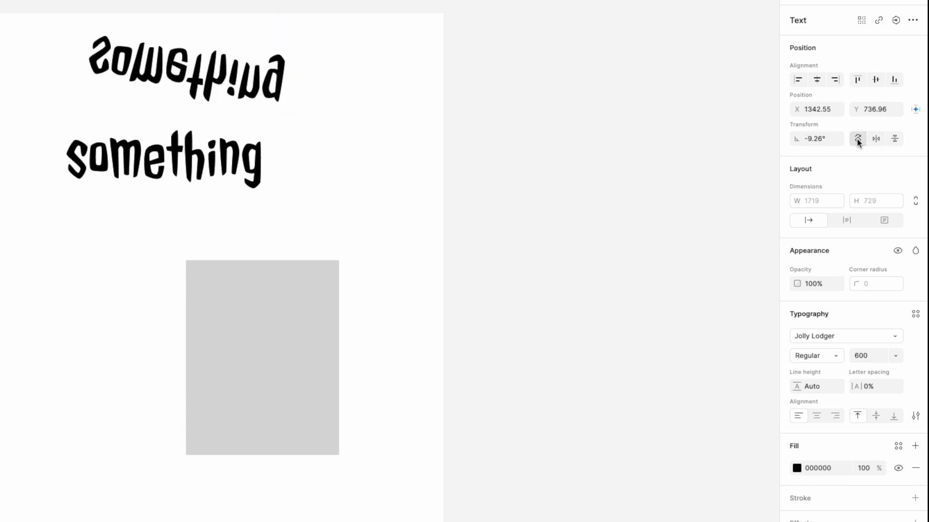
left_click(857, 139)
left_click(875, 138)
left_click(894, 139)
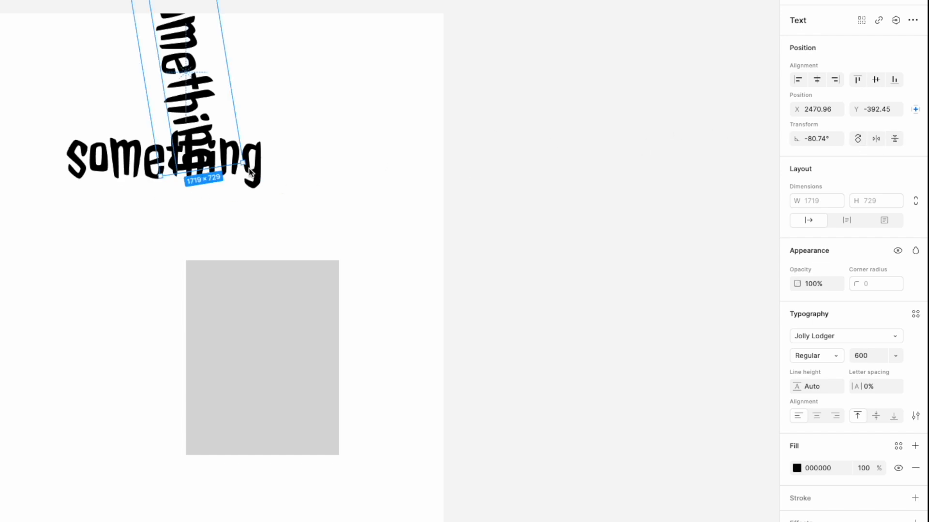
left_click_drag(248, 165, 362, 238)
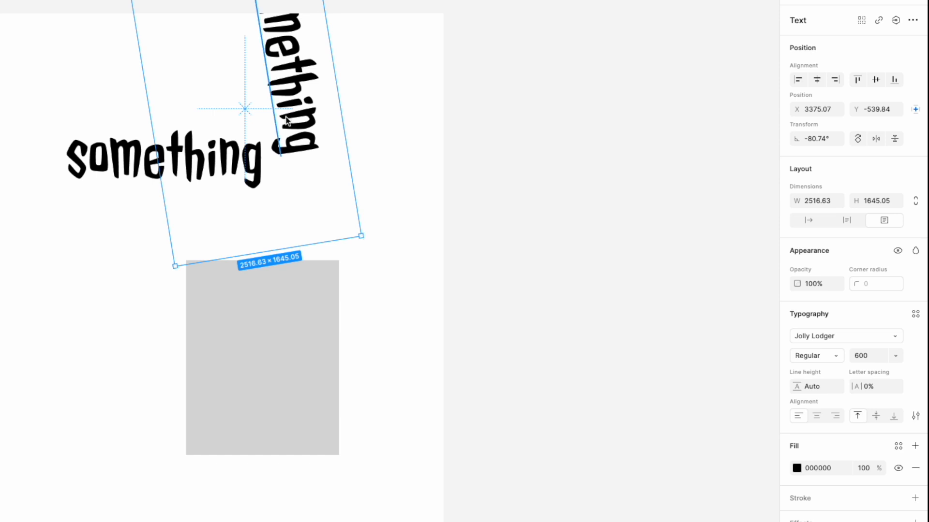
Undo those changes with Ctrl+Z so the top text is upright at 0°, then reselect it
key("ctrl+z")
key("ctrl+z")
key("ctrl+z")
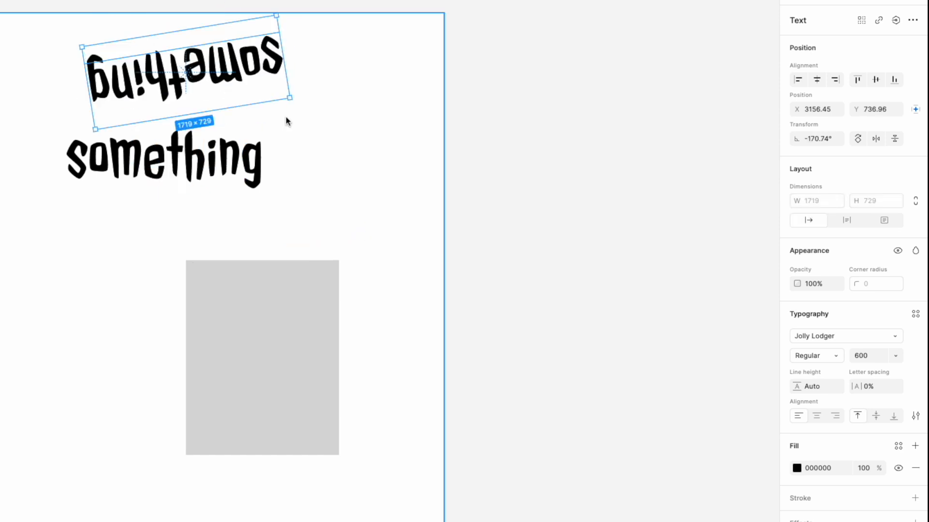
key("ctrl+z")
left_click(521, 138)
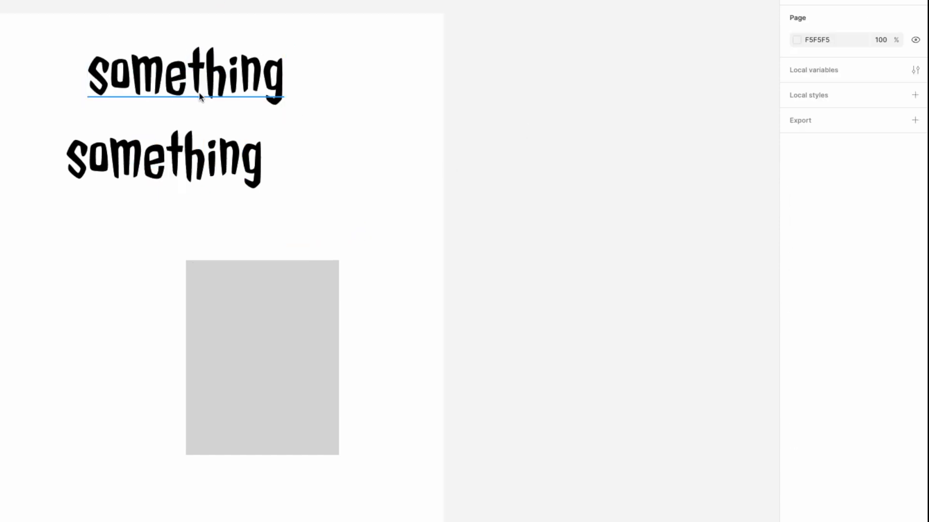
left_click(261, 78)
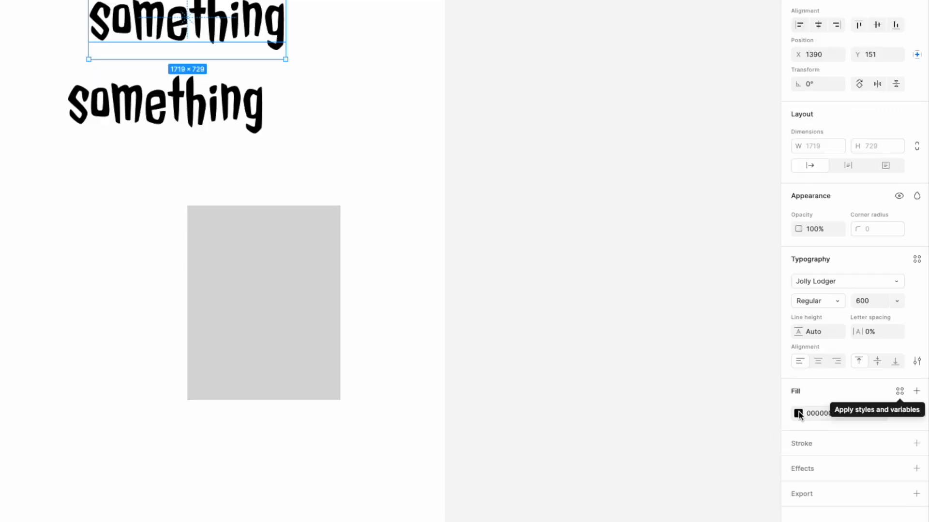
Fill the upper 'something' text with bright red FF0000
left_click(796, 414)
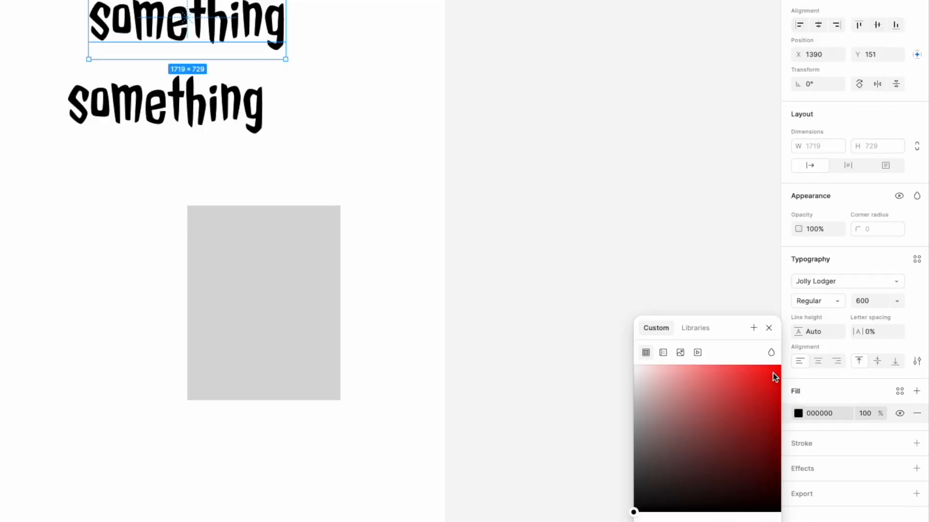
left_click_drag(773, 373, 794, 346)
left_click(643, 187)
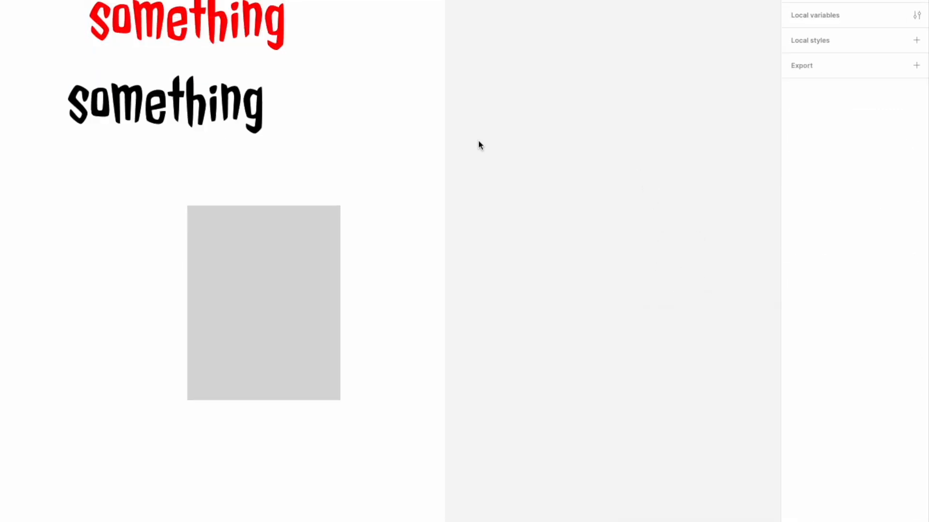
left_click(252, 30)
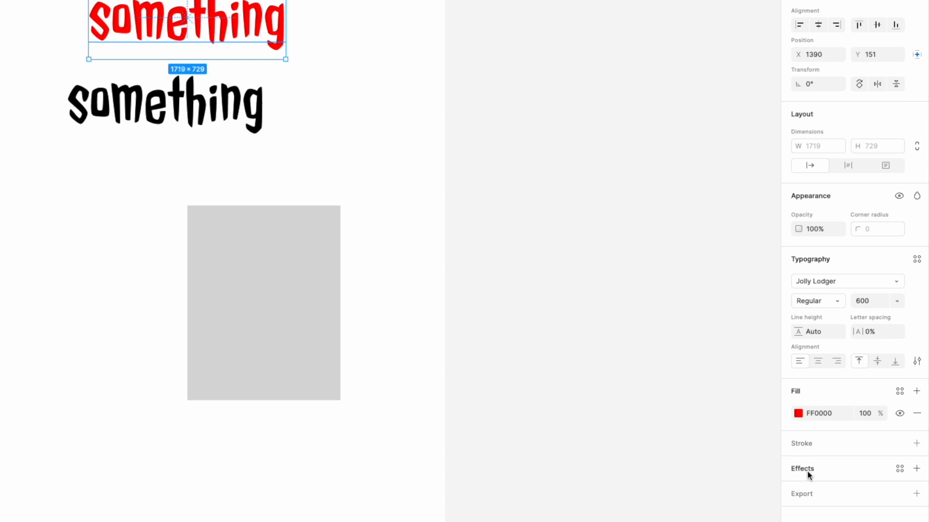
Add a Drop shadow effect to the red text
left_click(917, 470)
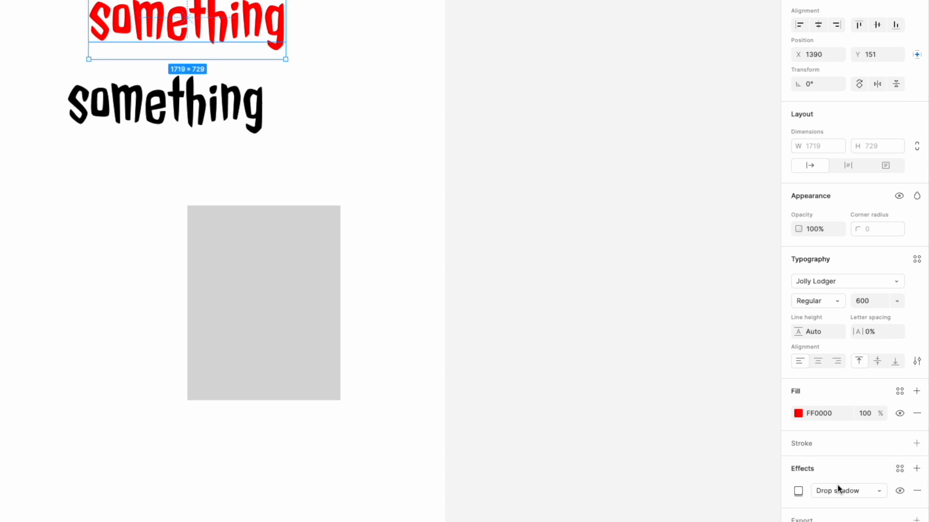
scroll(870, 486, "down", 1)
left_click(874, 472)
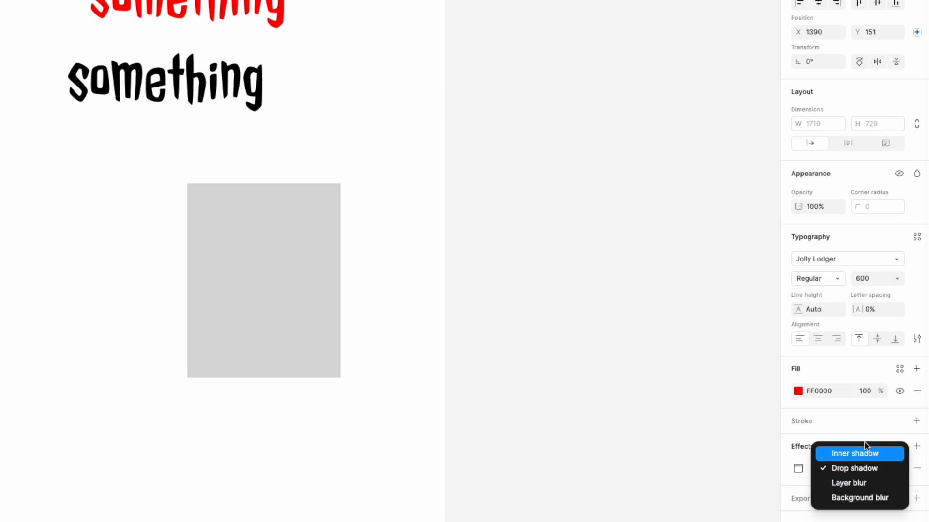
left_click(730, 456)
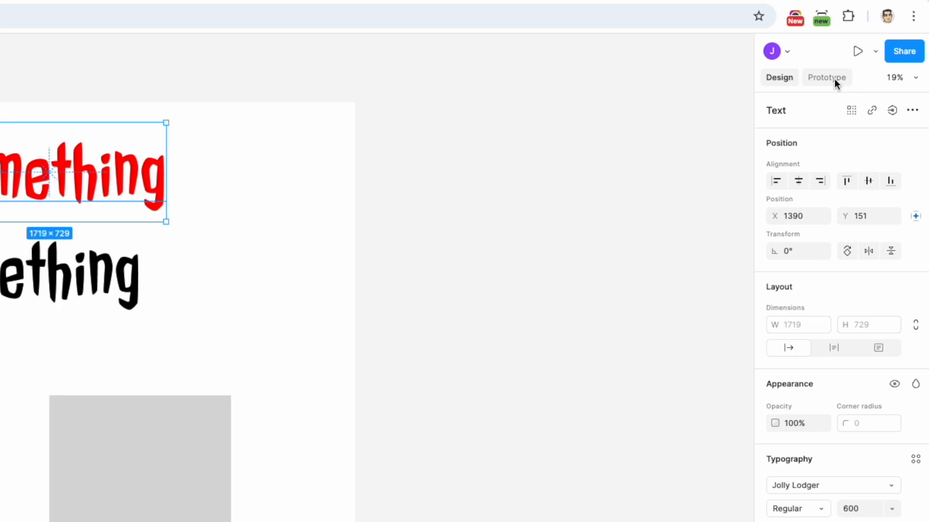
Delete the grey placeholder rectangle and the black duplicate 'something' text from Frame 1
left_click(880, 58)
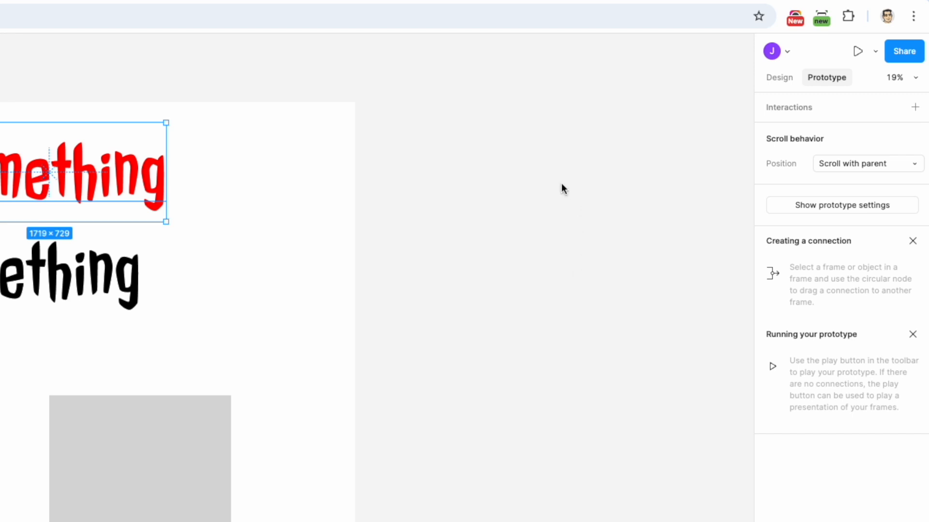
left_click(779, 80)
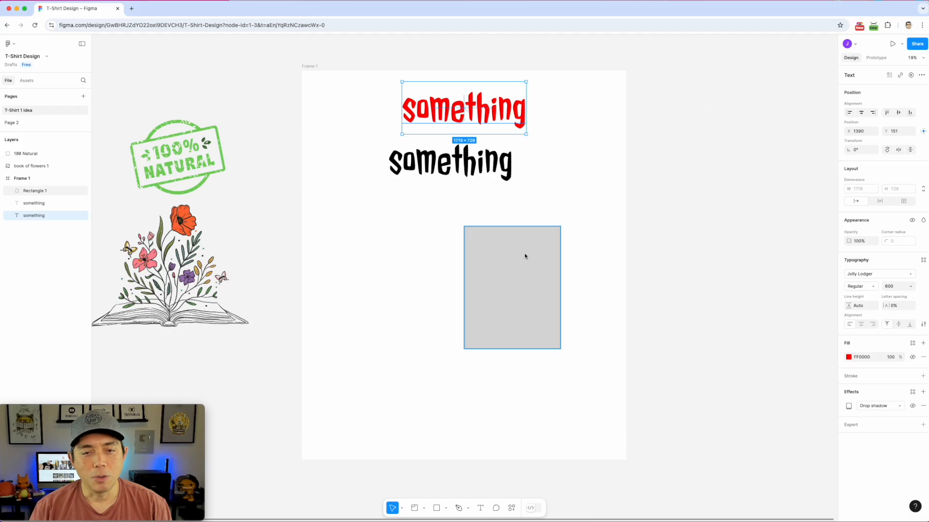
left_click(500, 266)
key("Delete")
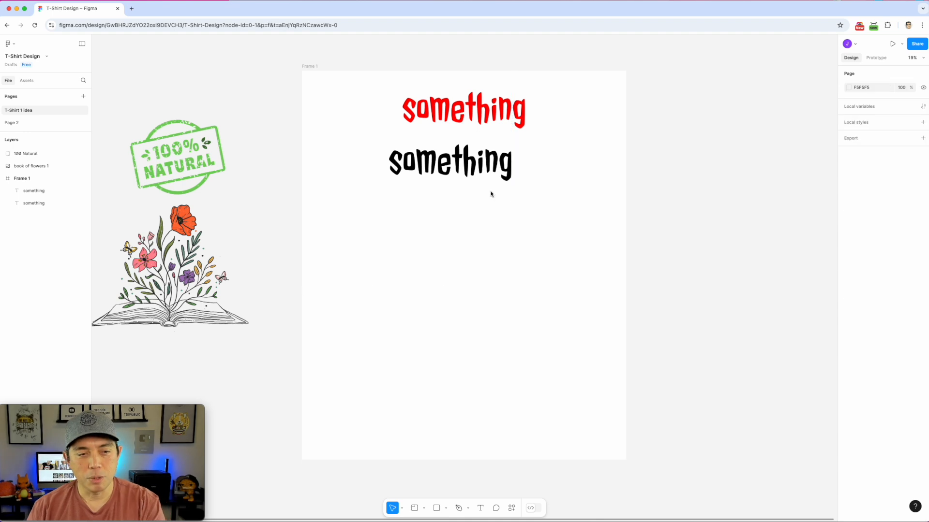
left_click(481, 161)
key("Delete")
left_click(519, 112)
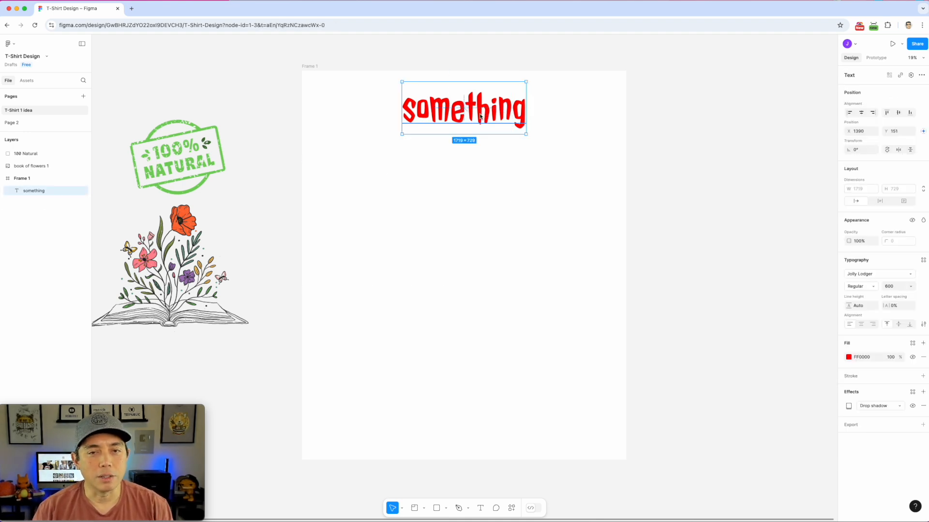
Replace the red text with 'I Love to Read'
double_click(480, 116)
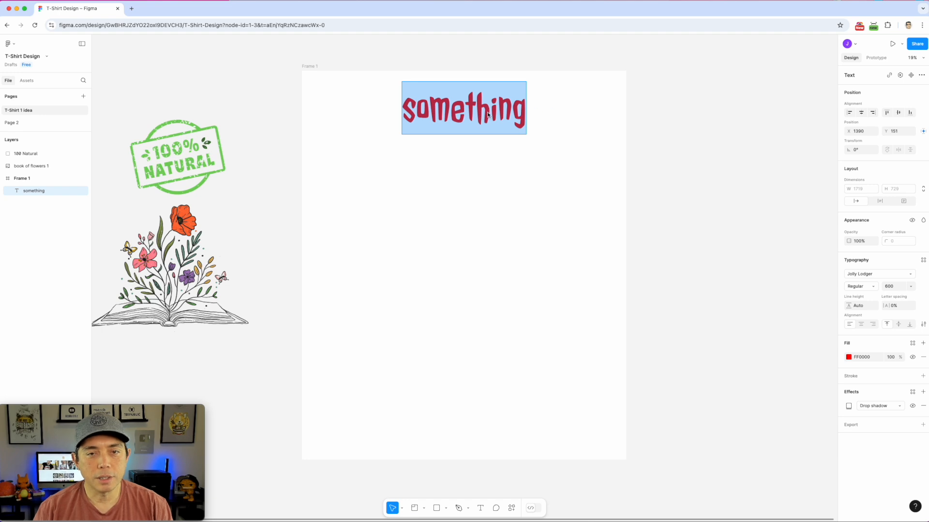
double_click(426, 108)
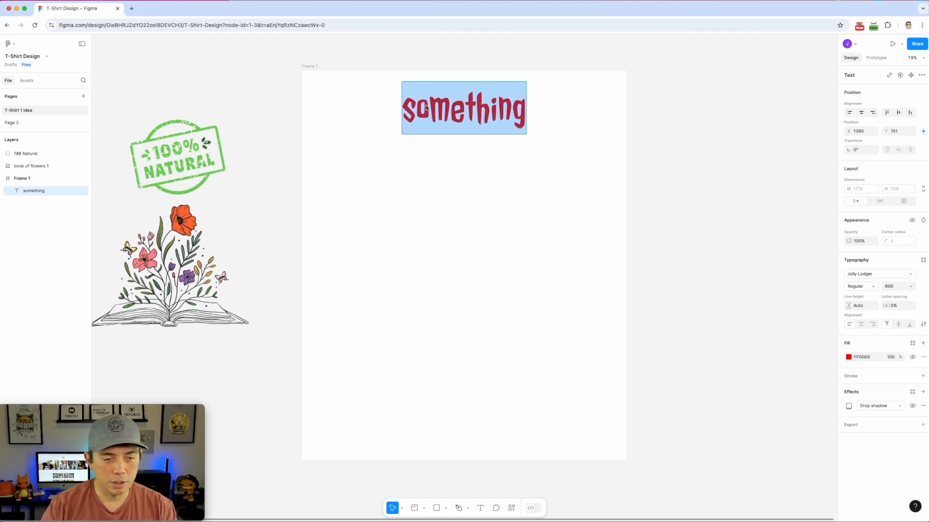
type("I")
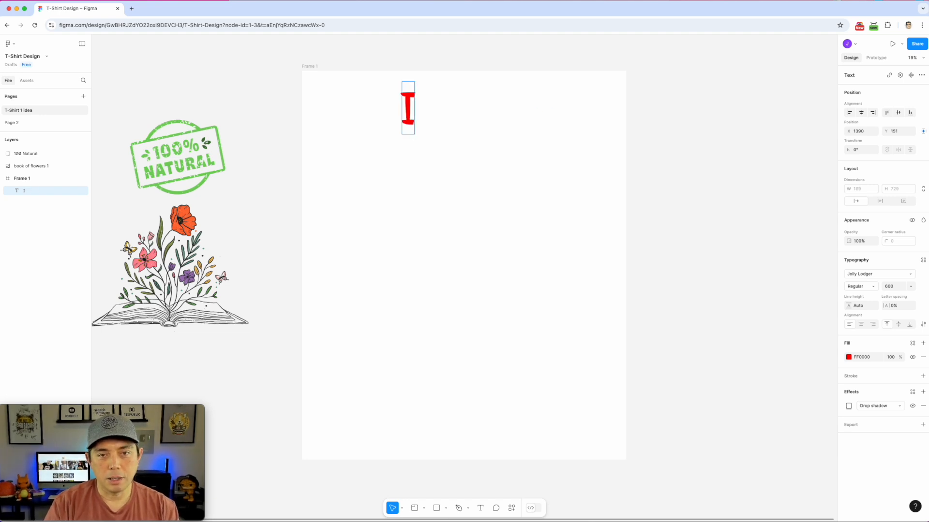
type(" Love to REad")
key("BackSpace")
key("BackSpace")
key("BackSpace")
type("ead")
key("Escape")
Stretch the text box across the frame's full 4500 width at X 0, Y 215
left_click_drag(551, 132, 580, 191)
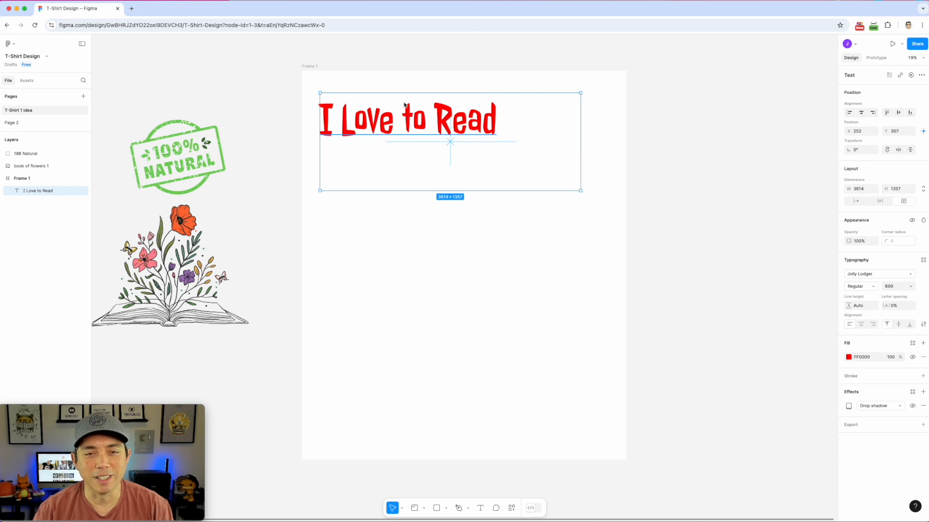
double_click(404, 102)
left_click(553, 146)
key("Escape")
left_click_drag(582, 193, 624, 186)
mouse_move(425, 116)
left_mouse_down()
mouse_move(393, 113)
mouse_move(413, 111)
left_mouse_up()
left_click_drag(458, 131, 453, 130)
left_click_drag(606, 182, 626, 182)
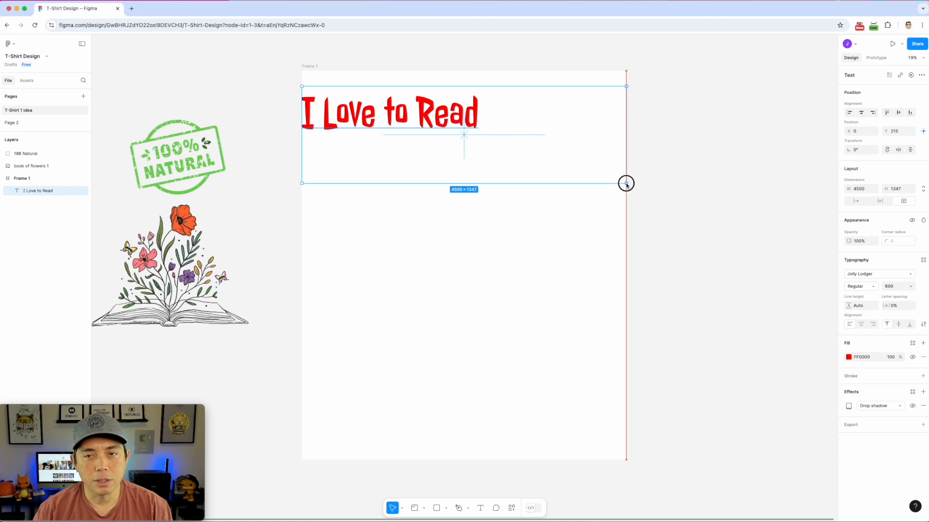
double_click(420, 124)
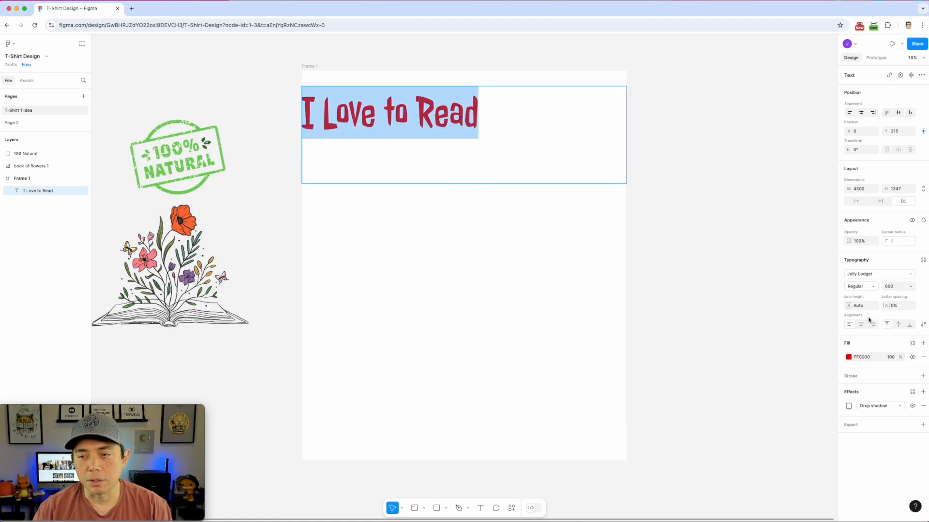
Centre-align the heading and retype it as 'I LOVE TO READ BOOKS'
left_click(860, 325)
triple_click(514, 123)
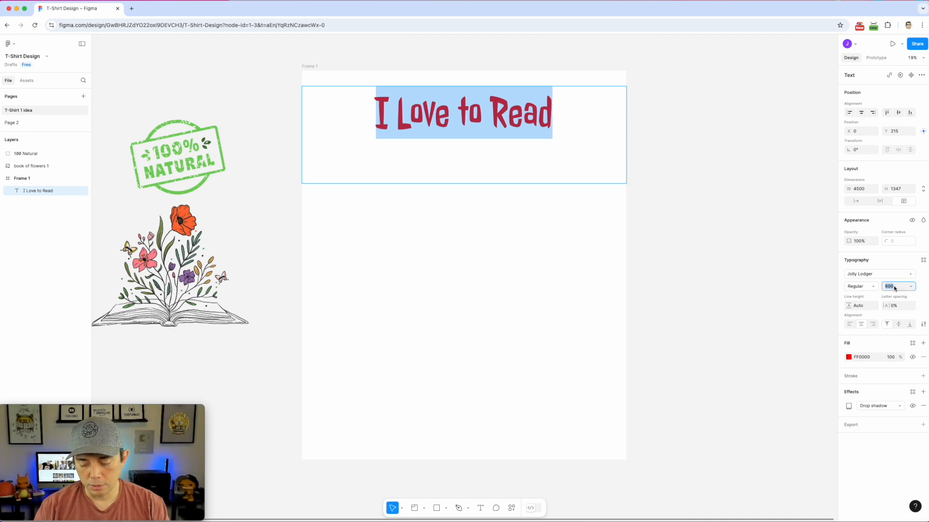
key("Return")
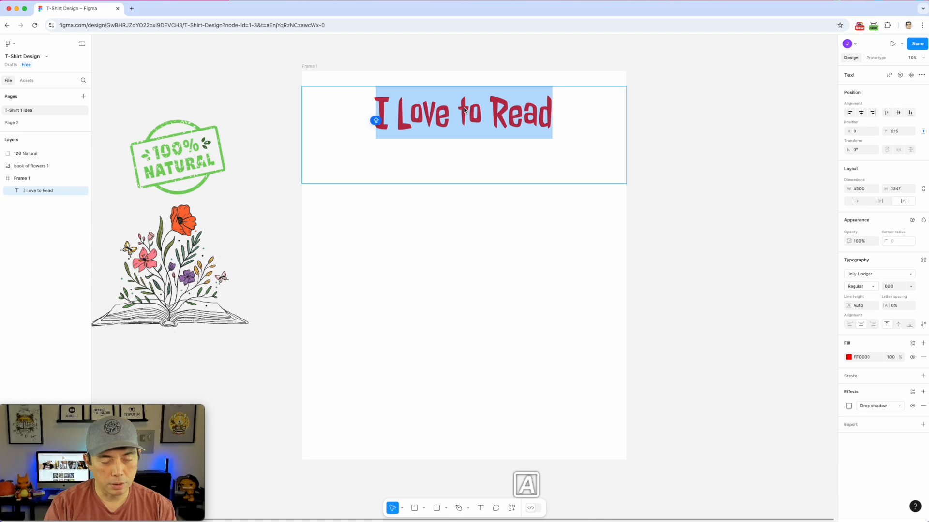
type("I")
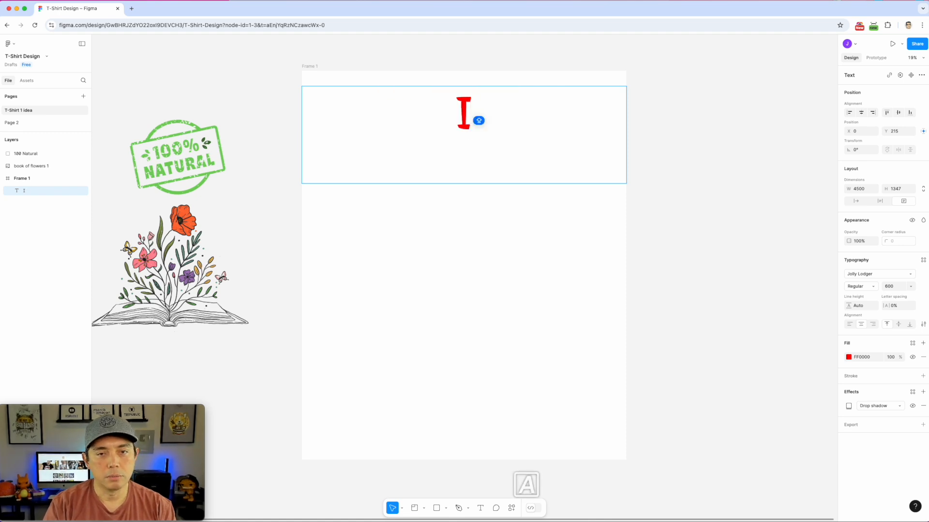
type(" LOVE")
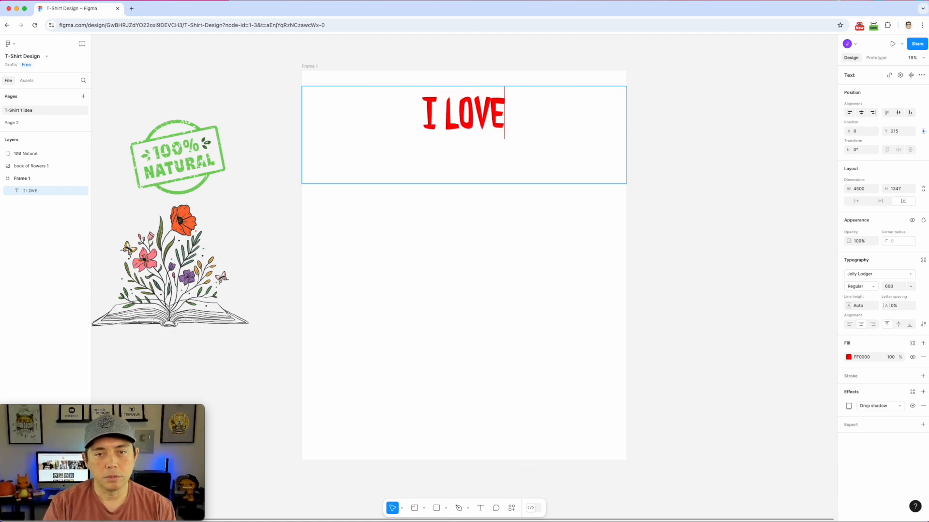
type(" TO READ BOOKS")
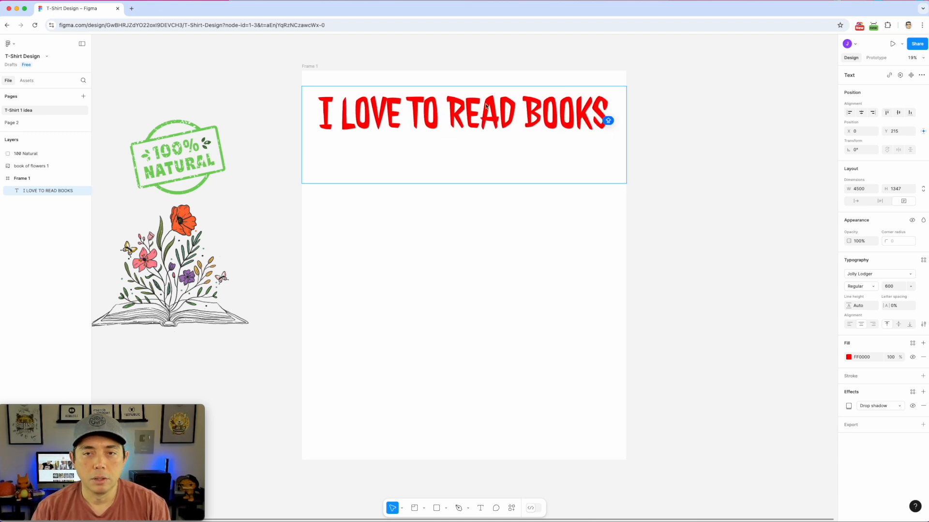
key("Escape")
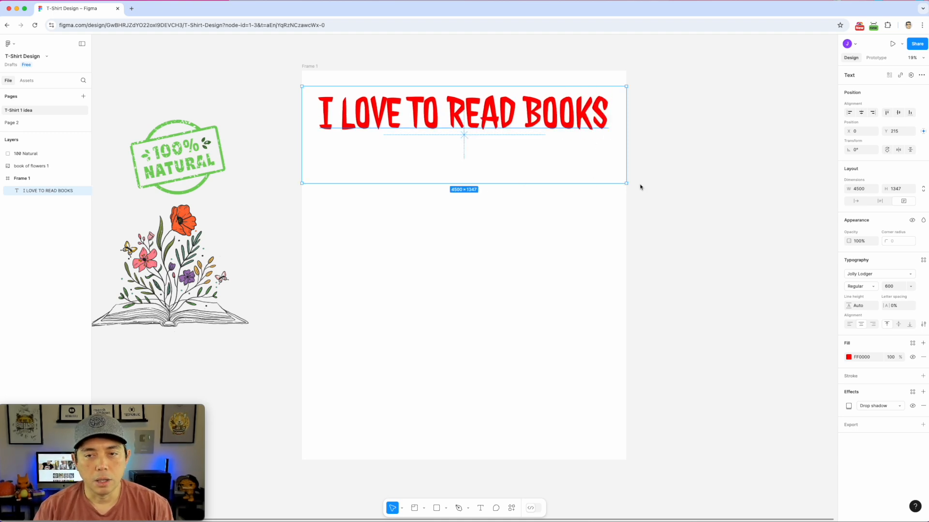
Shorten the heading box and place the flower-book image centred below it
left_click_drag(626, 186, 628, 145)
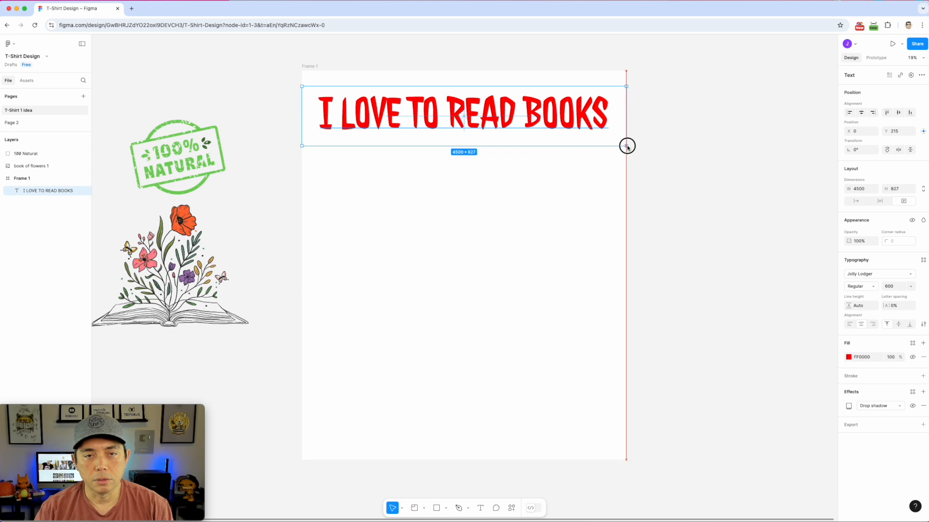
left_click(668, 154)
left_click(234, 314)
left_click_drag(234, 313, 601, 345)
left_click_drag(528, 295, 512, 285)
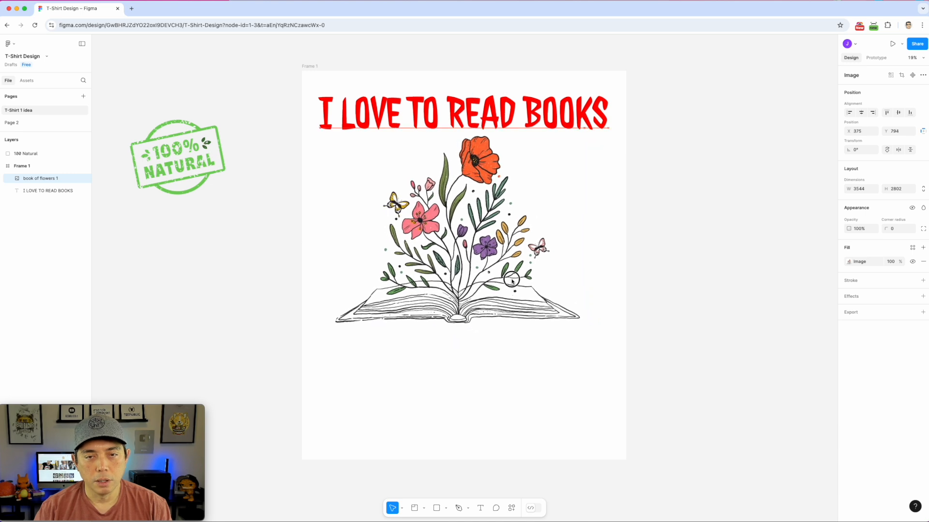
left_click(717, 259)
Duplicate the heading to the frame's bottom and retype it as 'READING IS AN ADVENTURE'
left_click(565, 103)
left_click_drag(566, 103, 576, 339)
double_click(376, 340)
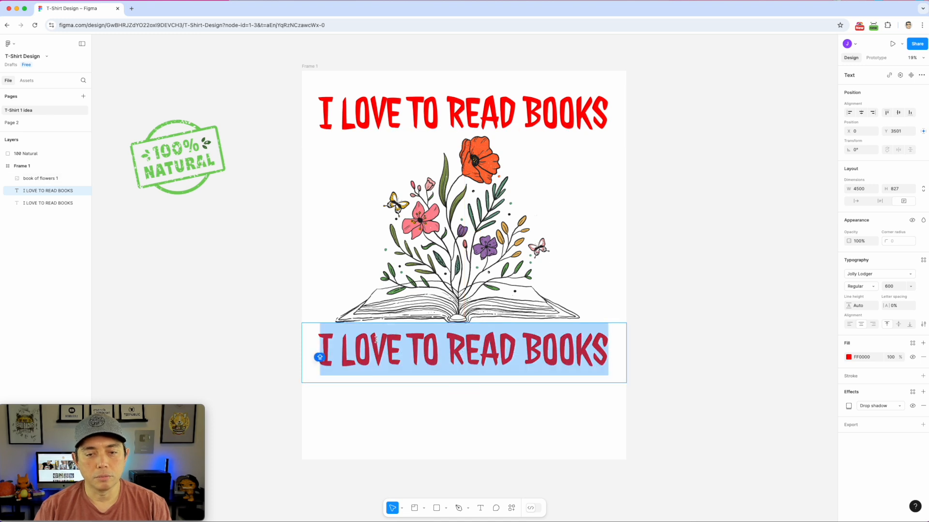
type("READIN")
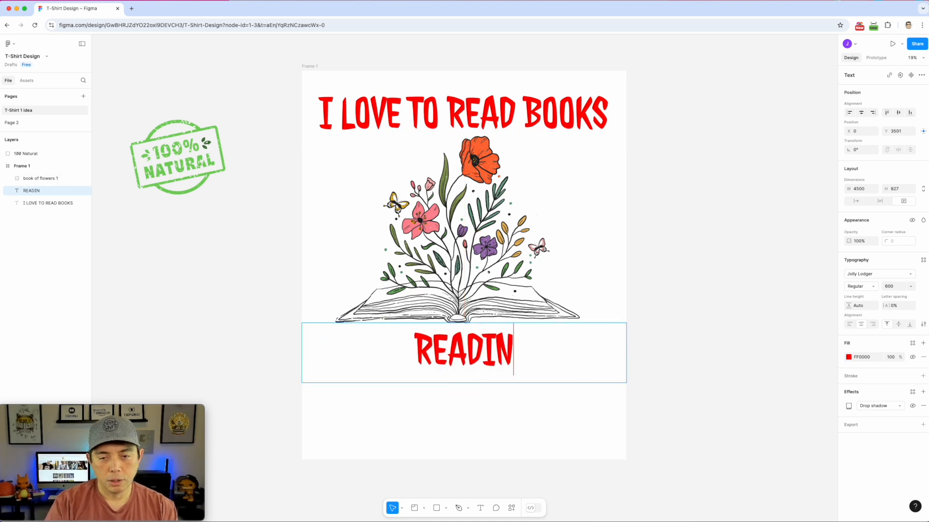
type("G IS AN ADVENR")
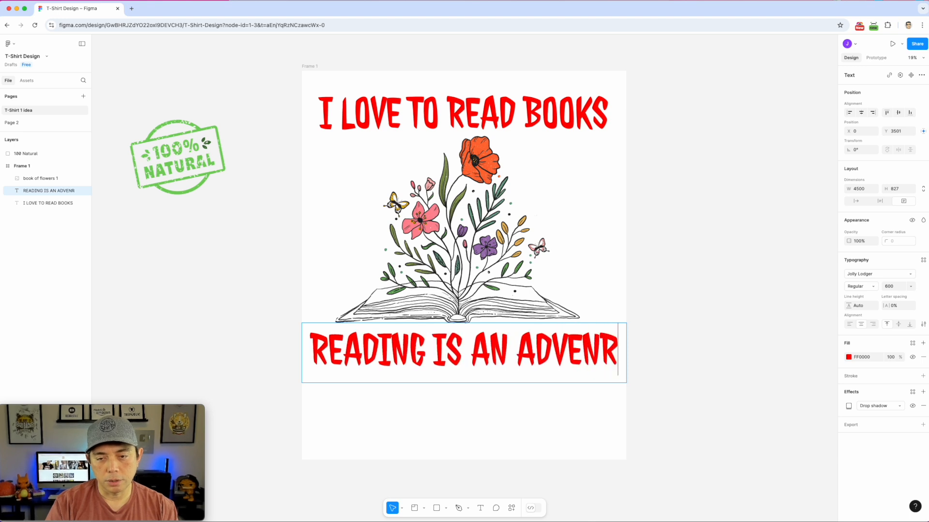
key("BackSpace")
type("TURE")
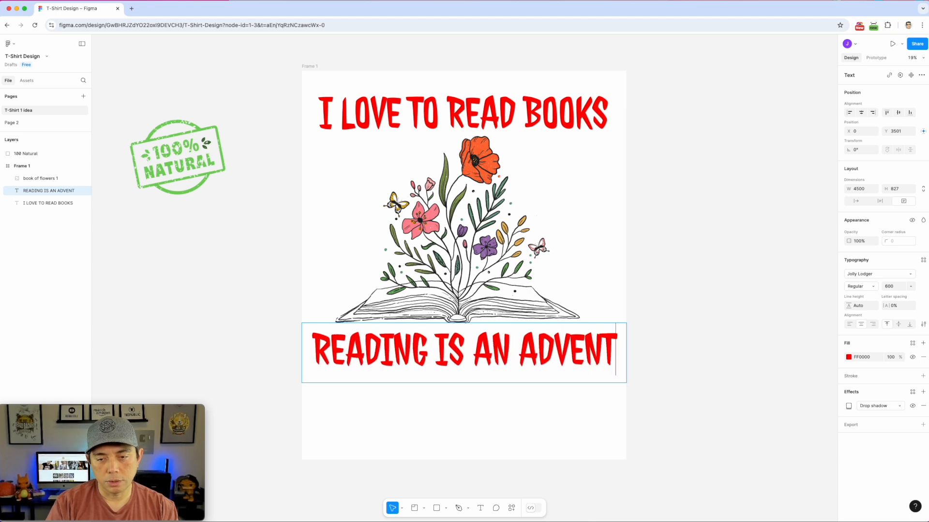
Enlarge the caption box so the text wraps onto two lines
left_click(698, 253)
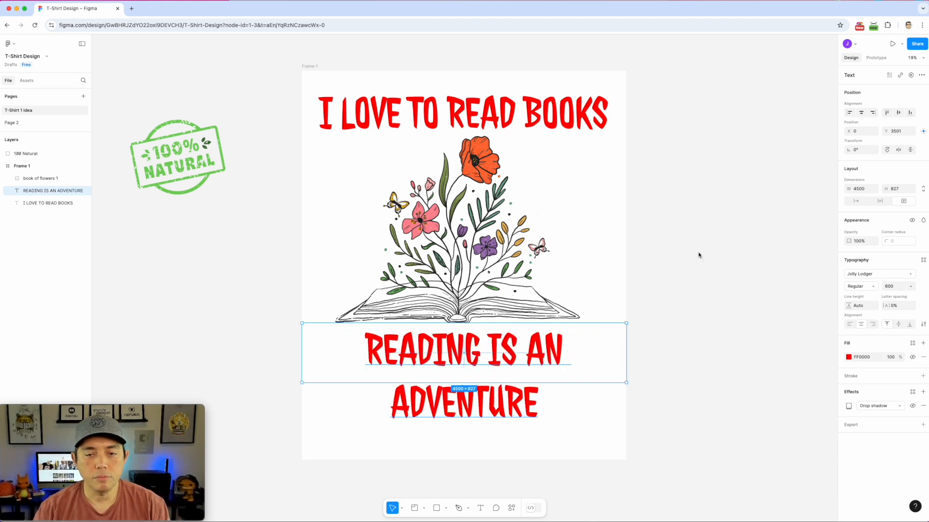
left_click(731, 262)
left_click(581, 380)
left_click_drag(626, 384, 632, 437)
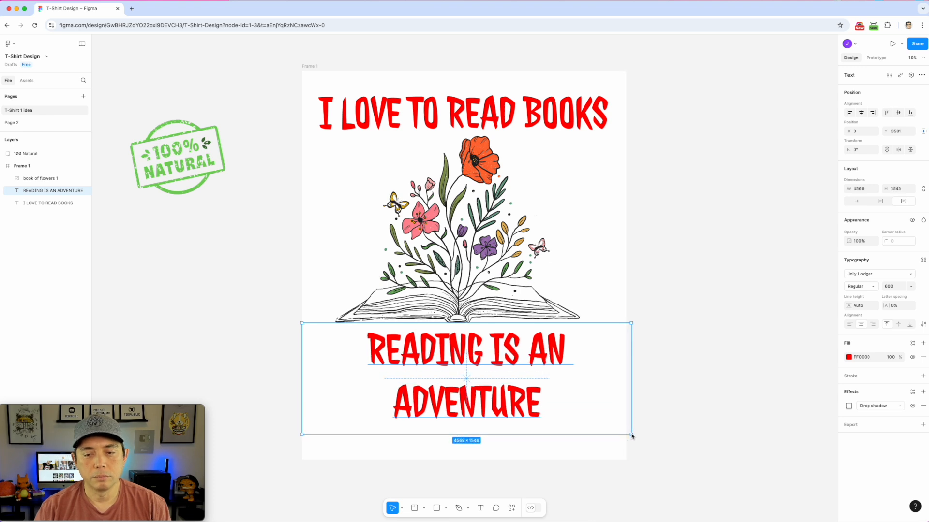
left_click(705, 326)
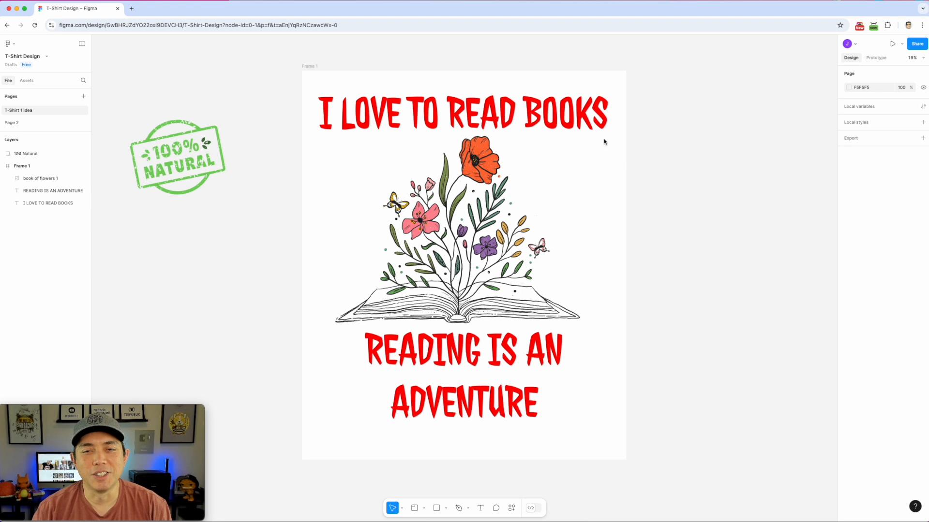
left_click(579, 125)
Set the I LOVE TO READ BOOKS headline in League Gothic
double_click(584, 123)
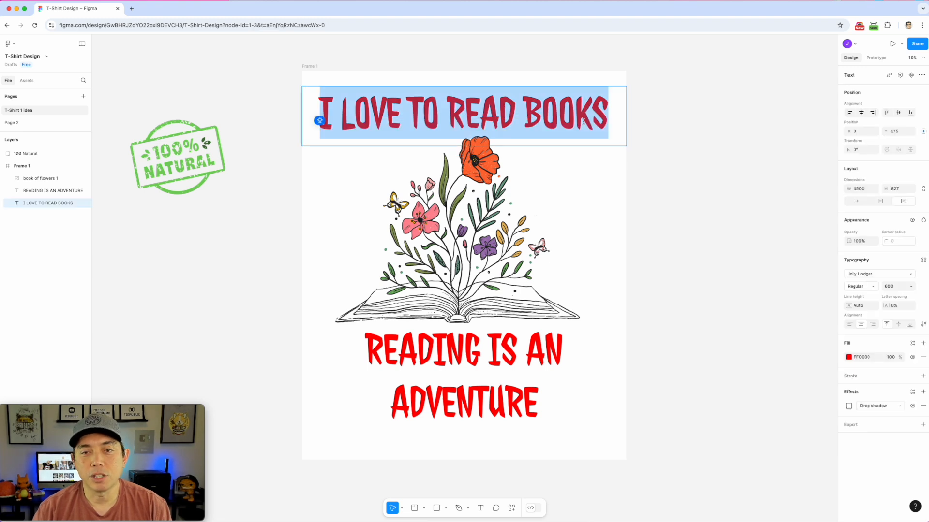
left_click(904, 274)
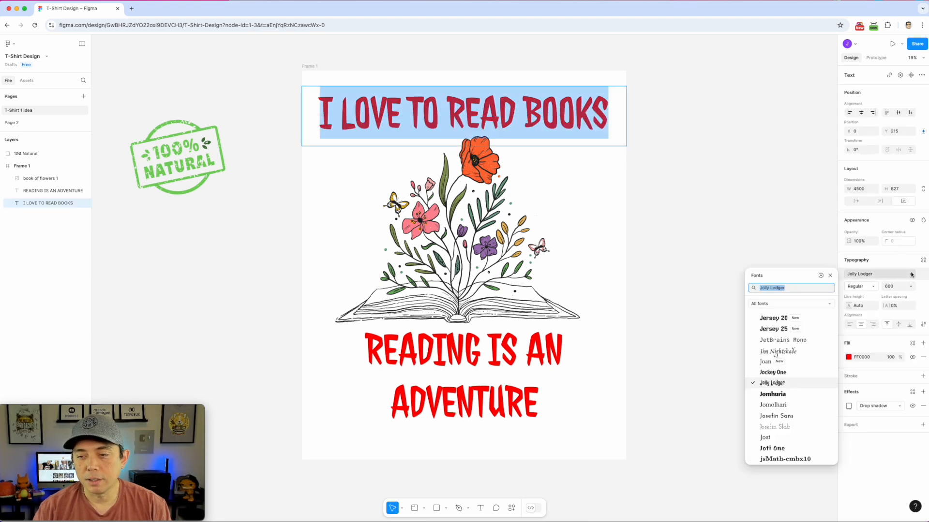
scroll(781, 387, "down", 1)
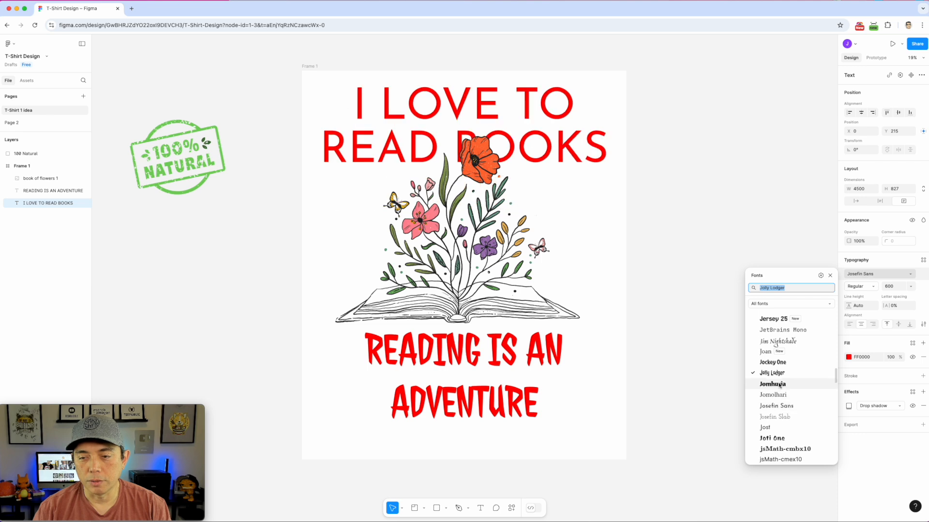
scroll(779, 385, "down", 5)
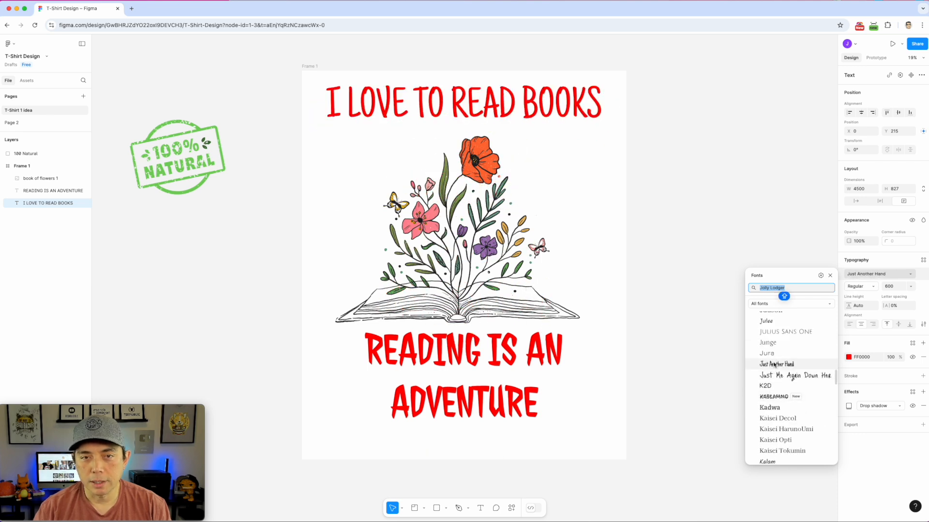
scroll(774, 394, "down", 3)
scroll(773, 396, "down", 4)
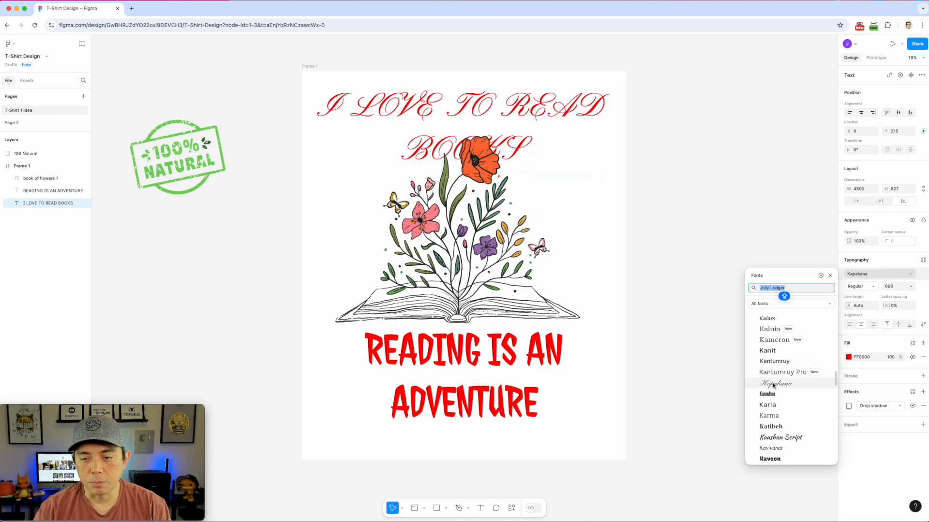
scroll(773, 387, "down", 3)
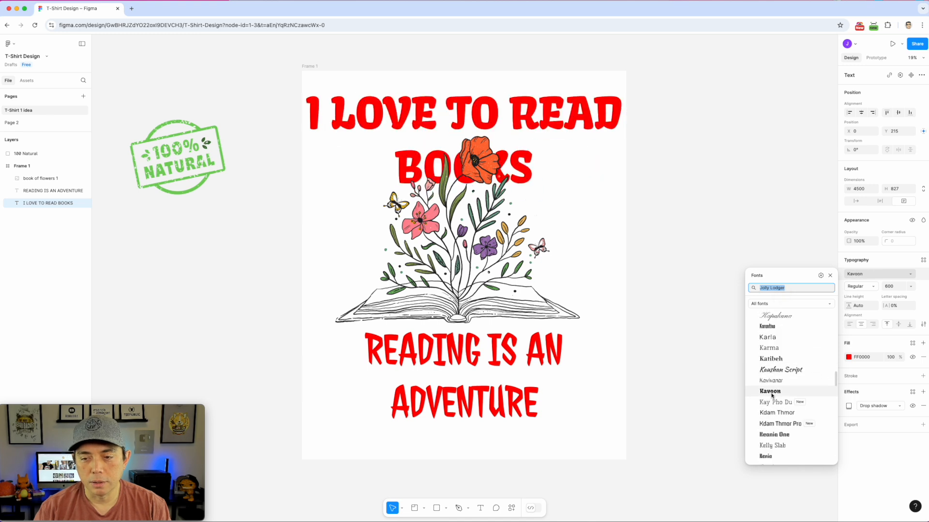
scroll(773, 374, "down", 4)
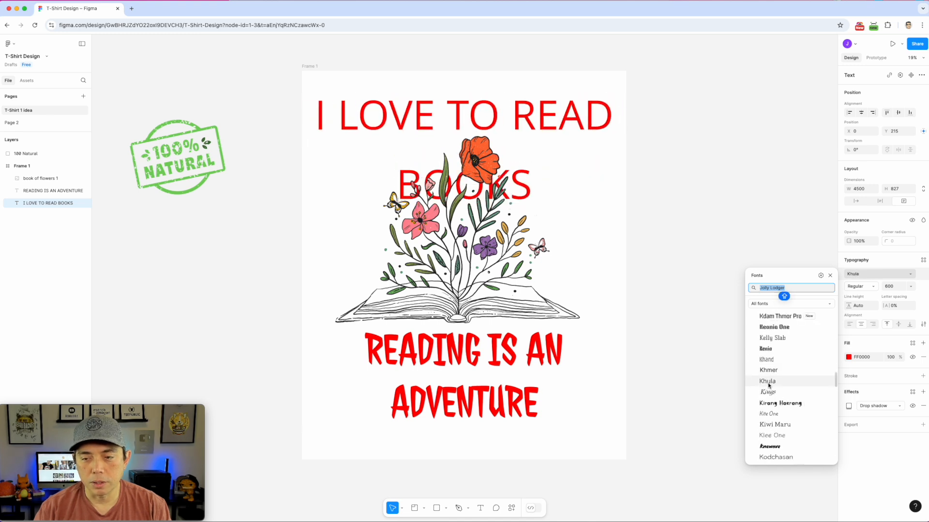
scroll(771, 404, "down", 4)
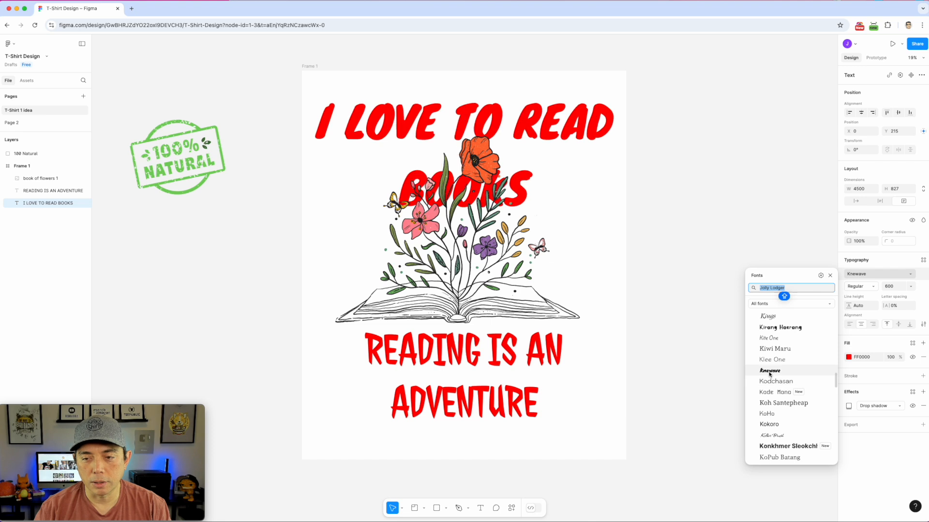
scroll(771, 402, "down", 1)
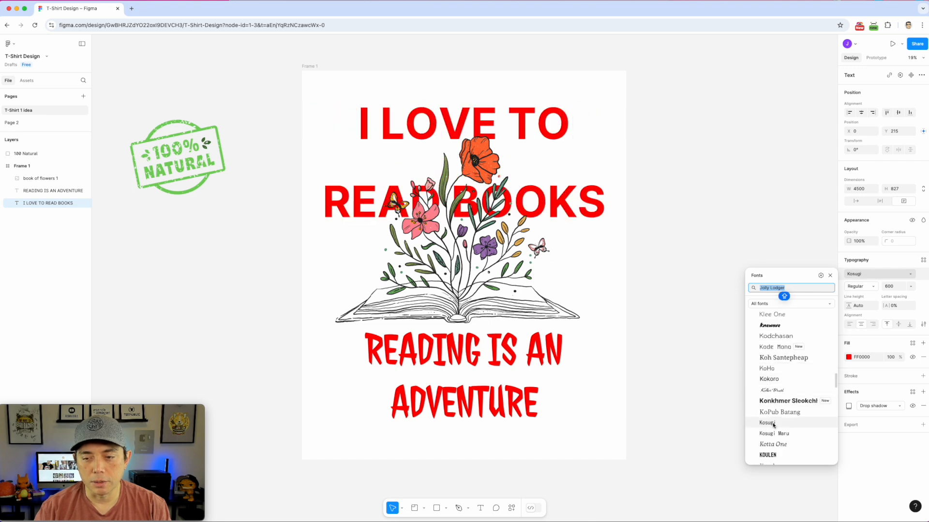
scroll(777, 426, "down", 5)
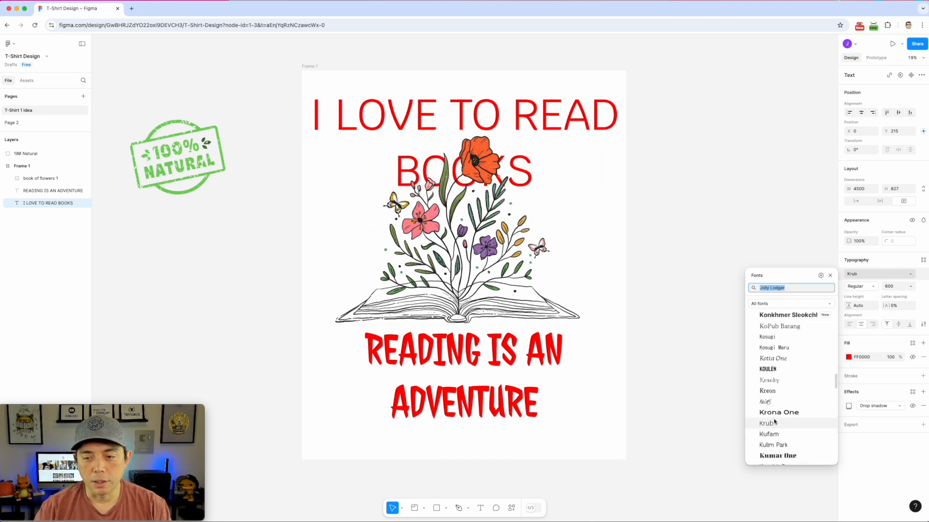
scroll(778, 398, "down", 7)
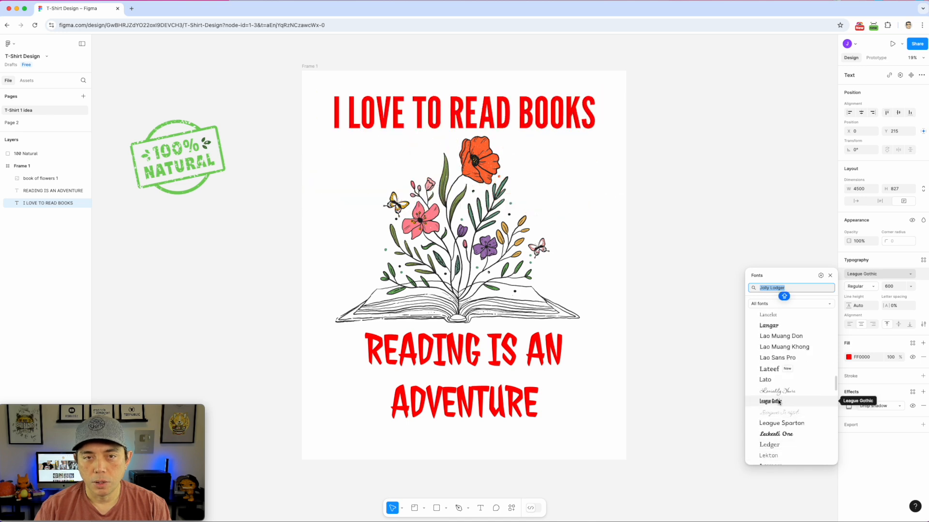
left_click(779, 401)
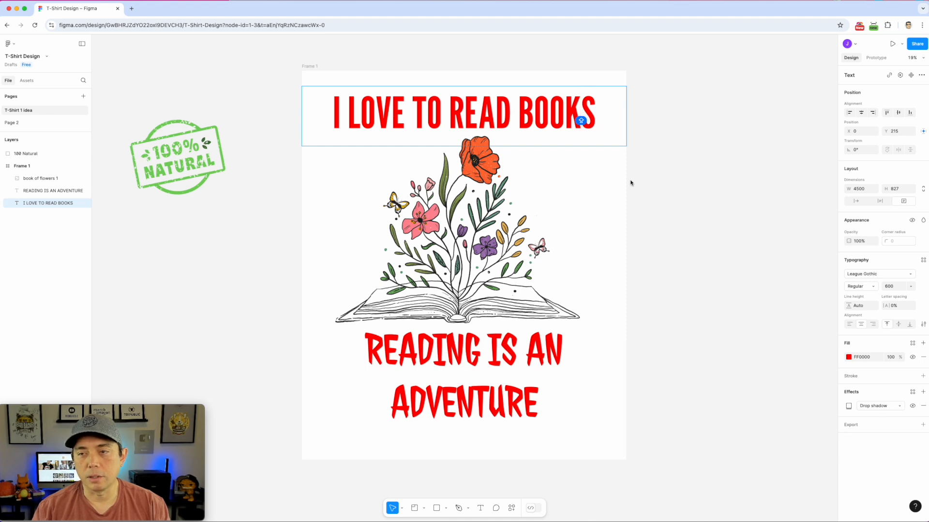
Nudge the headline slightly lower in the frame
left_click(707, 140)
left_click_drag(506, 124, 506, 130)
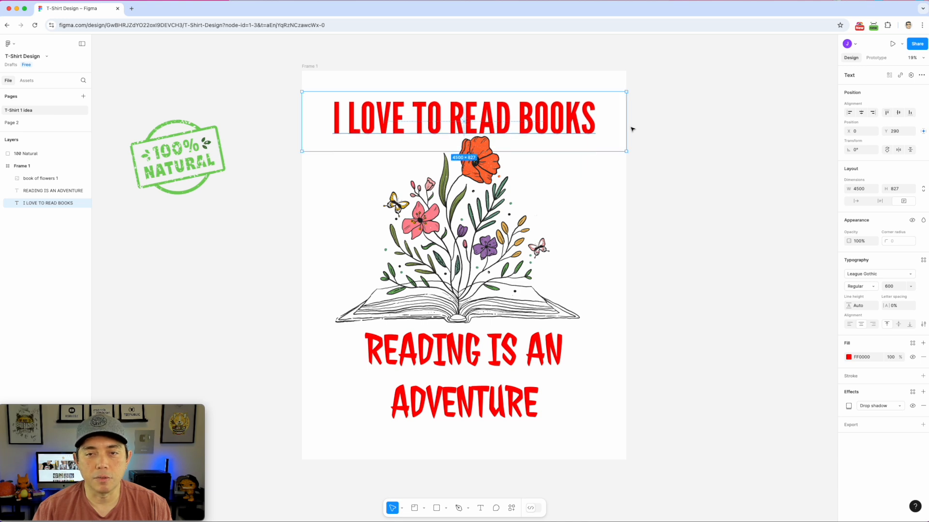
left_click(462, 367)
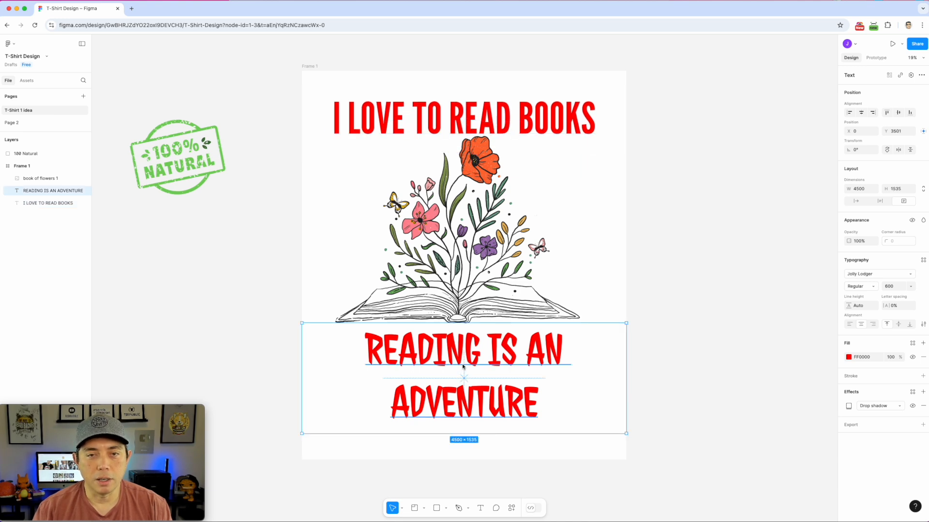
Replace the caption text with 'BOOK ARE MY VALENTINE'
key("Return")
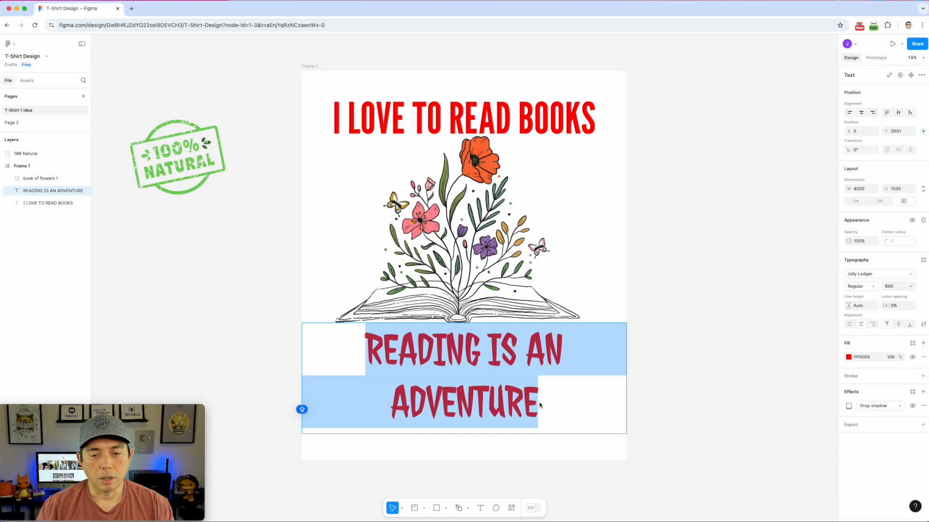
type("BOO")
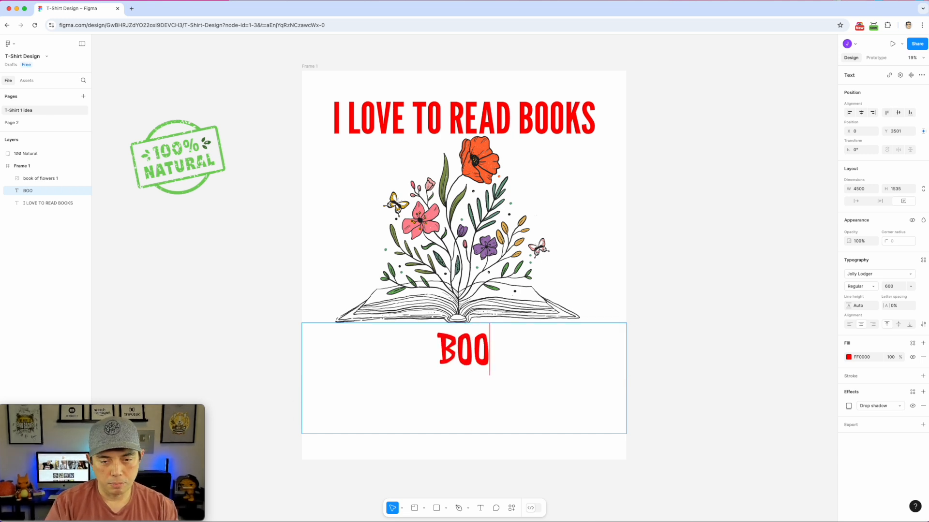
type("K ARE")
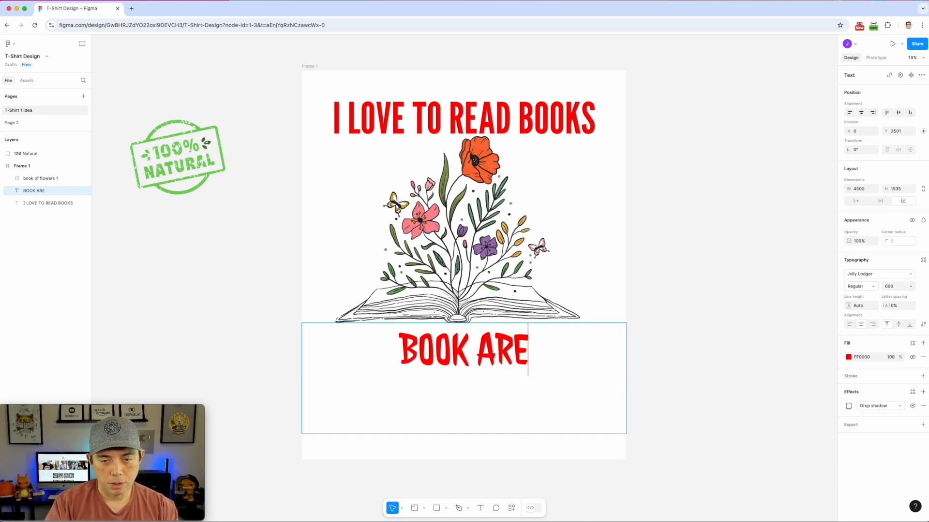
type(" MY VLA")
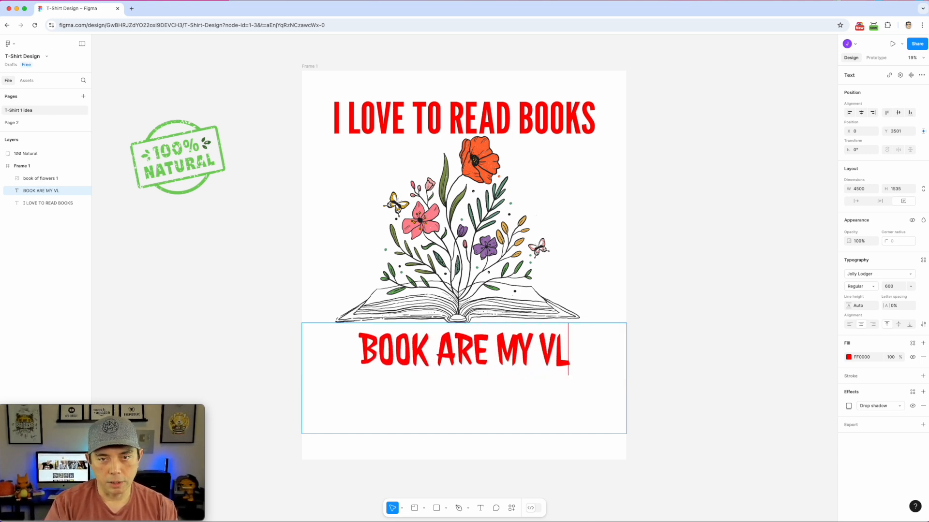
key("BackSpace")
key("BackSpace")
type("E")
key("BackSpace")
type("ALENTINE")
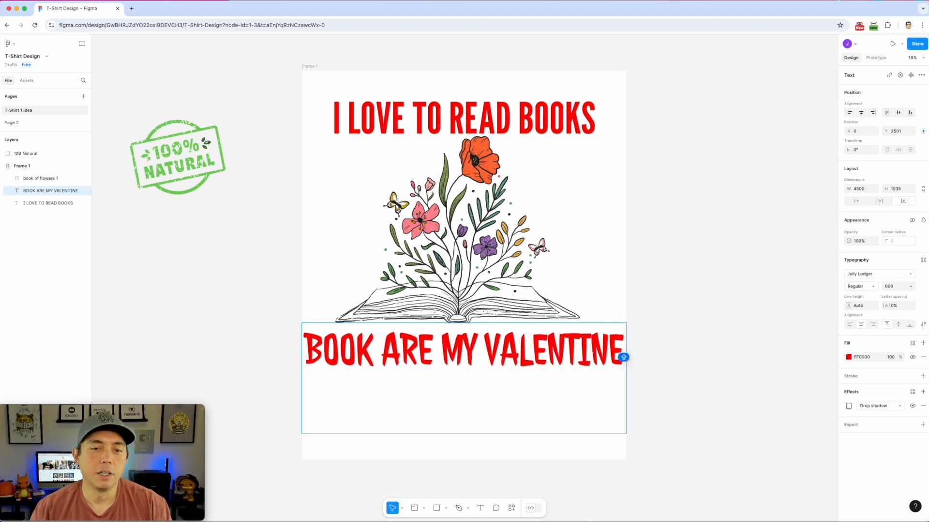
key("Escape")
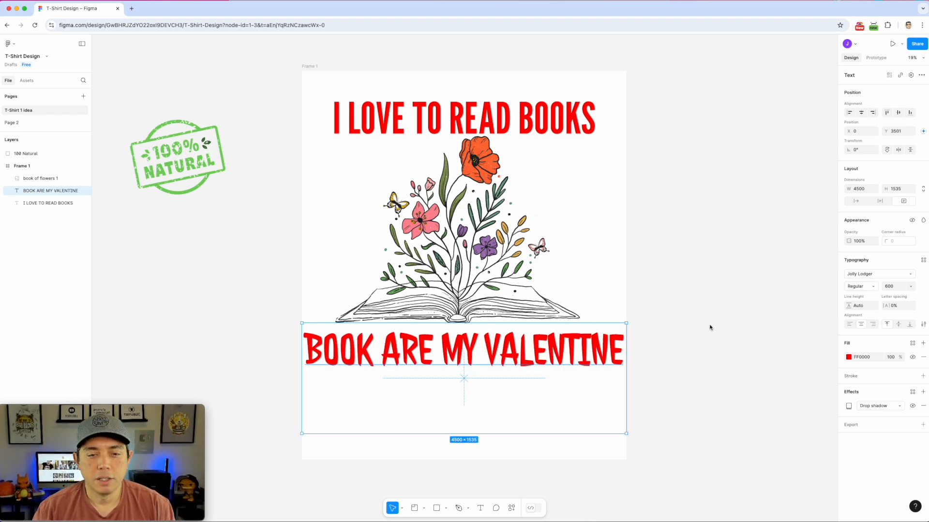
Correct 'BOOK' to 'BOOKS' and bring up the font list with the whole caption selected
double_click(370, 344)
left_click(371, 344)
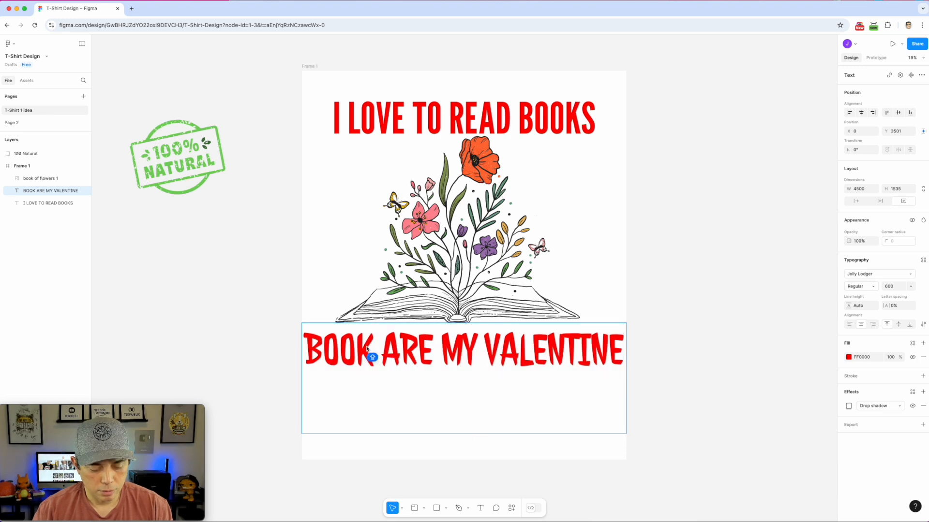
type("S")
key("super+a")
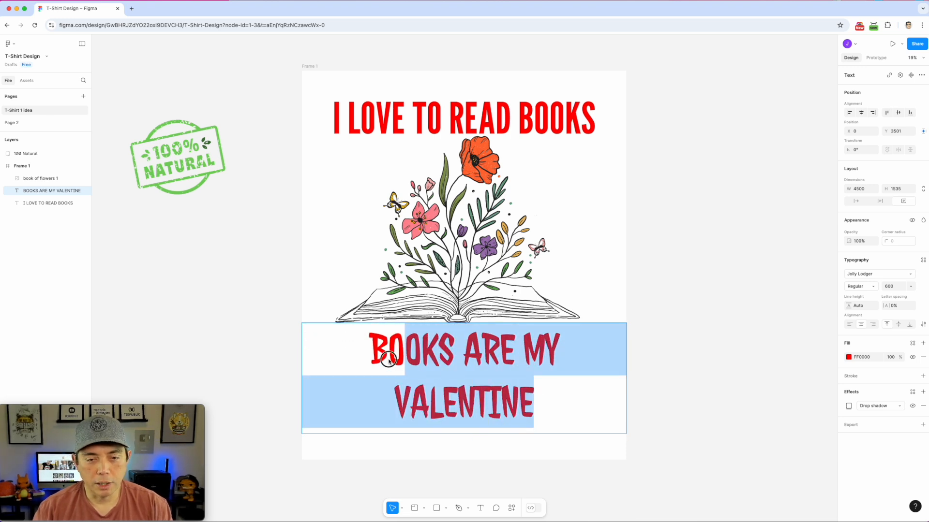
left_click(909, 277)
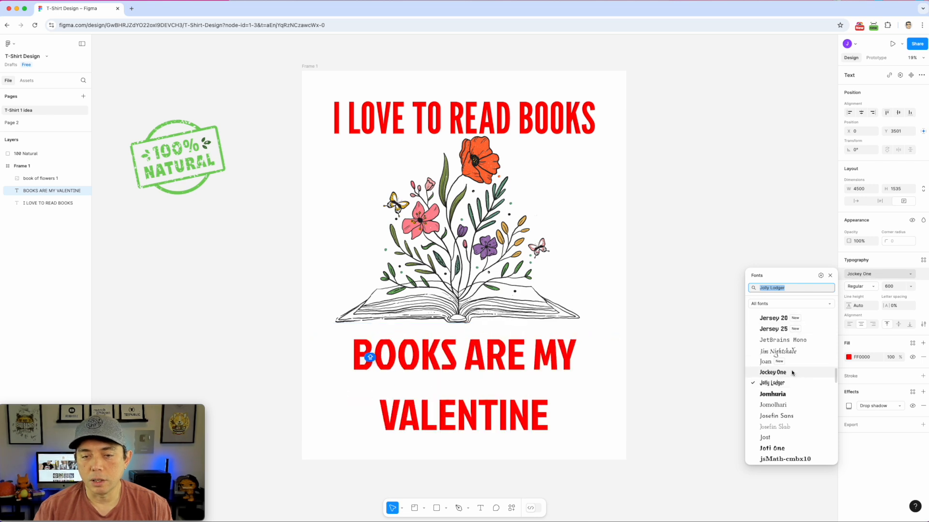
Set 'BOOKS ARE MY VALENTINE' in League Gothic on one line and raise it slightly
scroll(792, 368, "up", 5)
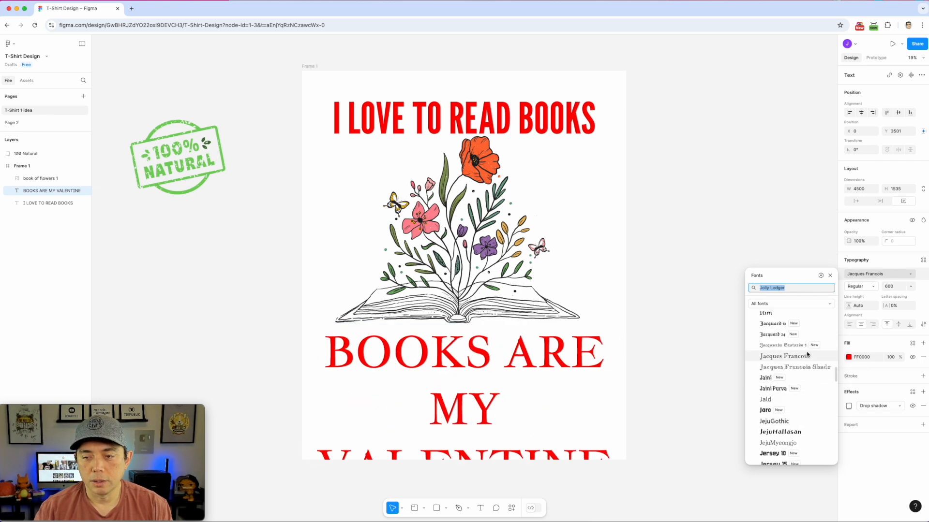
left_click(465, 110)
double_click(465, 110)
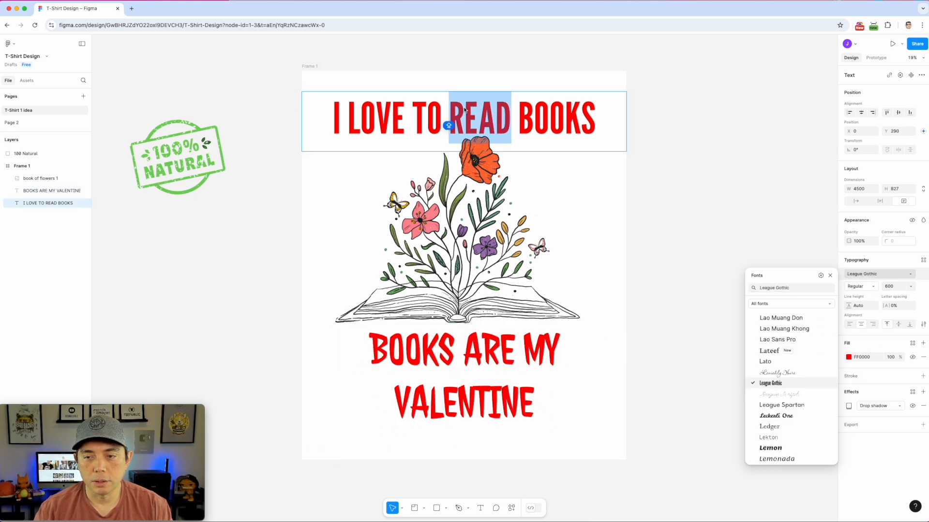
left_click(518, 407)
double_click(517, 406)
left_click(528, 407)
key("ctrl+a")
left_click(777, 289)
type("LE")
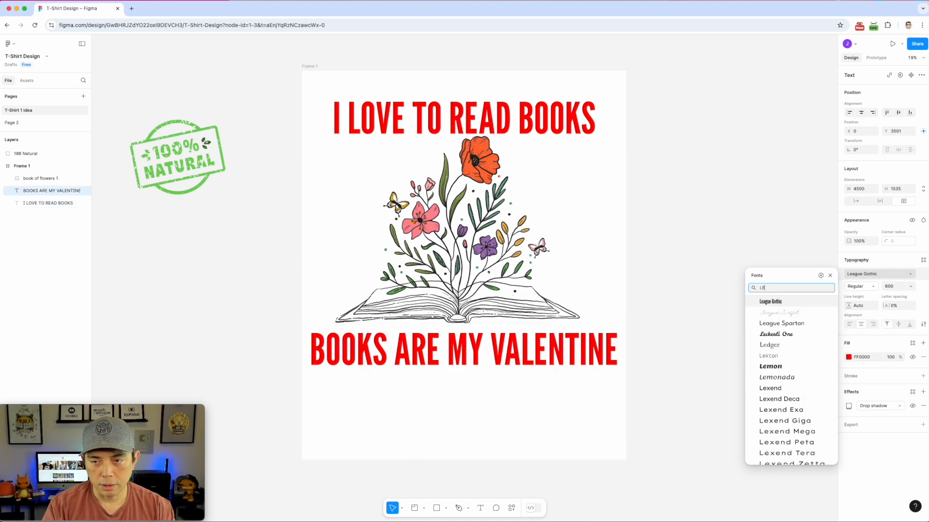
left_click(778, 302)
left_click_drag(539, 346, 541, 344)
left_click(698, 221)
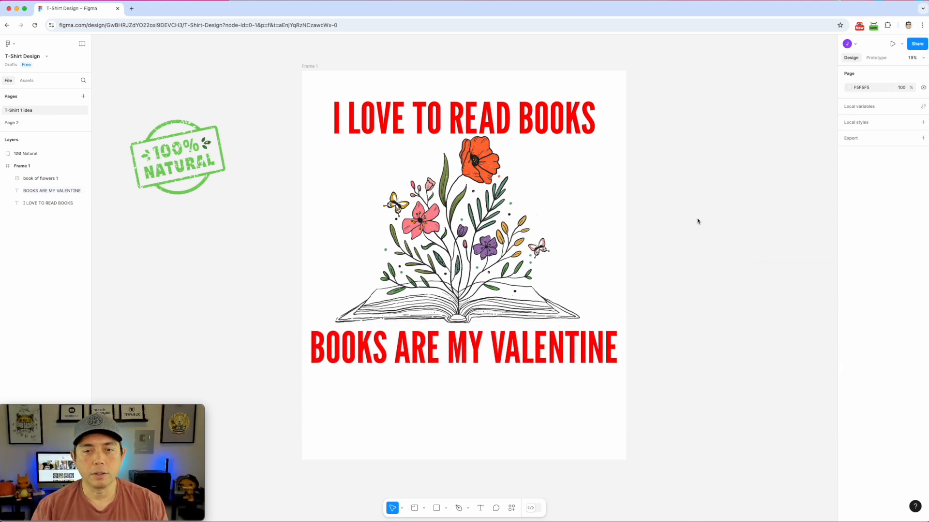
Change Frame 1's background fill from white to pale cream F9F7DE
left_click(316, 66)
left_click(307, 89)
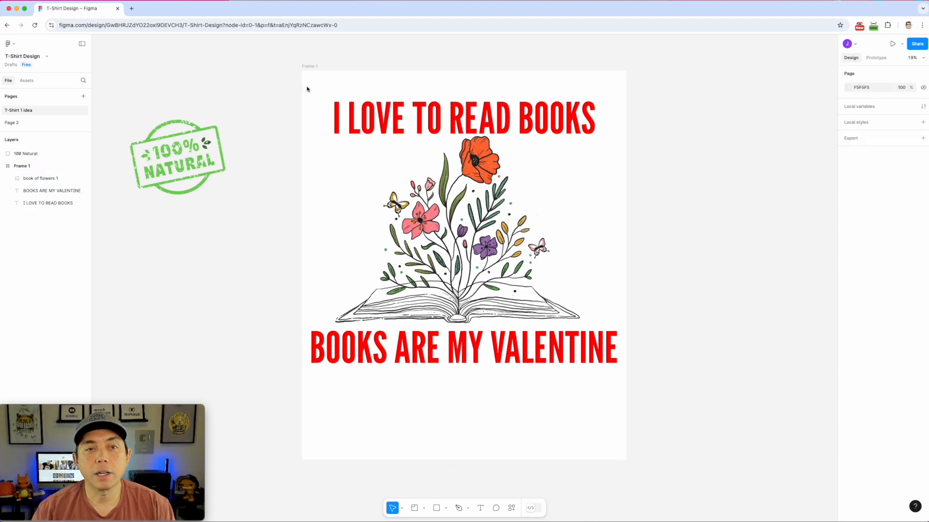
left_click(314, 65)
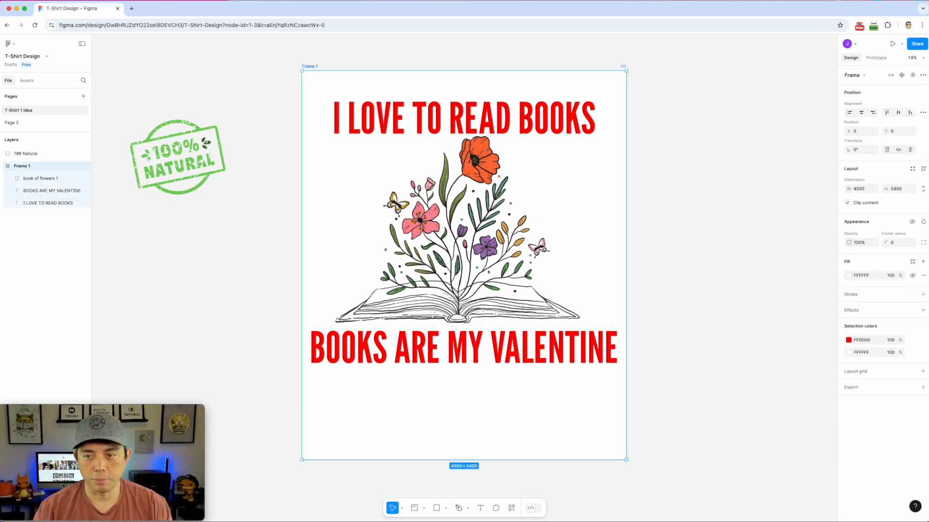
left_click(848, 275)
left_click_drag(773, 320, 740, 418)
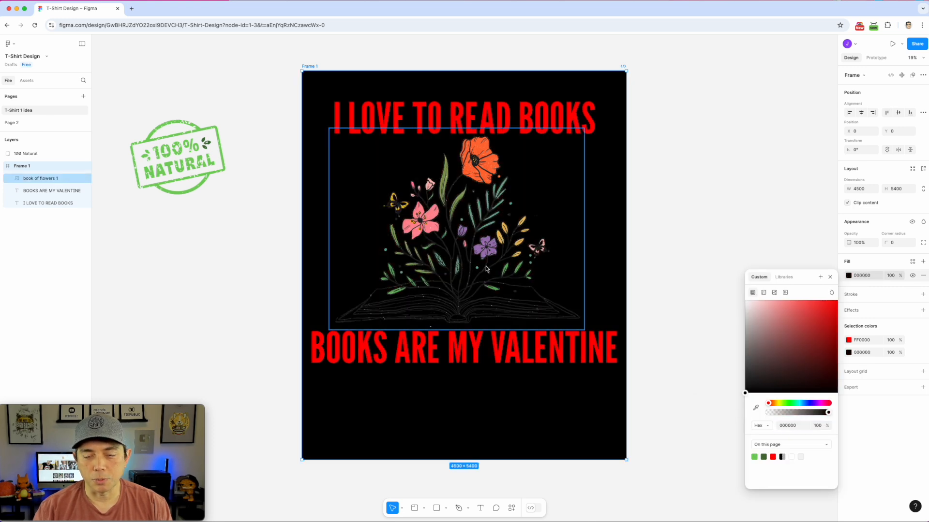
left_click_drag(744, 396, 755, 312)
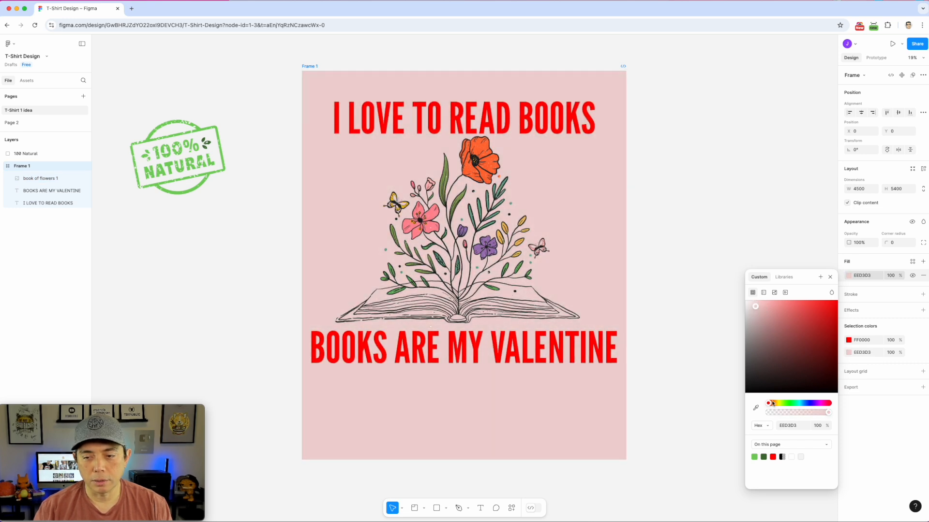
left_click_drag(773, 404, 776, 403)
left_click(755, 304)
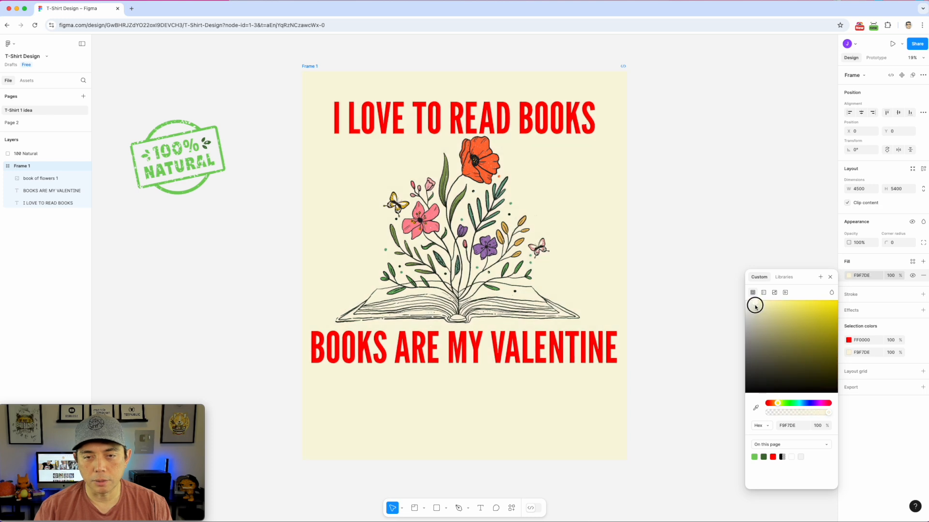
left_click(498, 126)
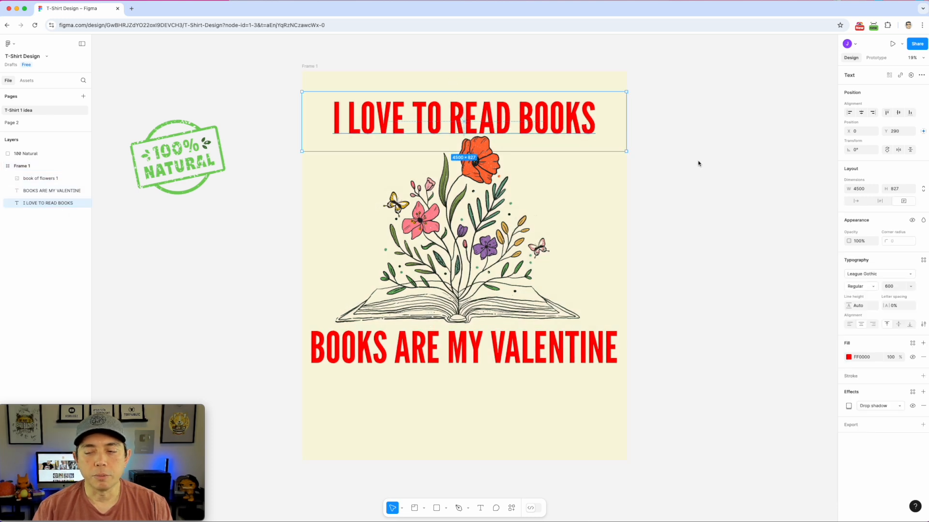
Recolour both the heading and the caption to dark green 437036
left_click(849, 358)
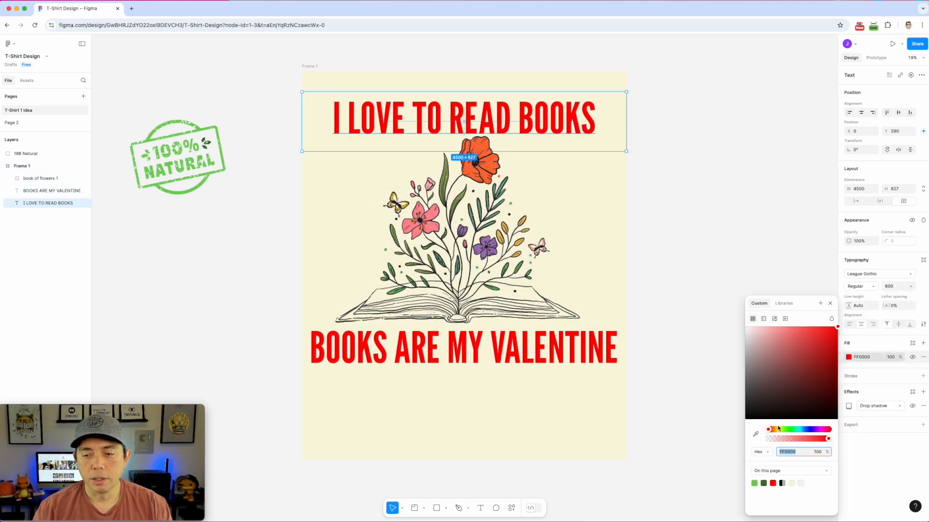
left_click(764, 484)
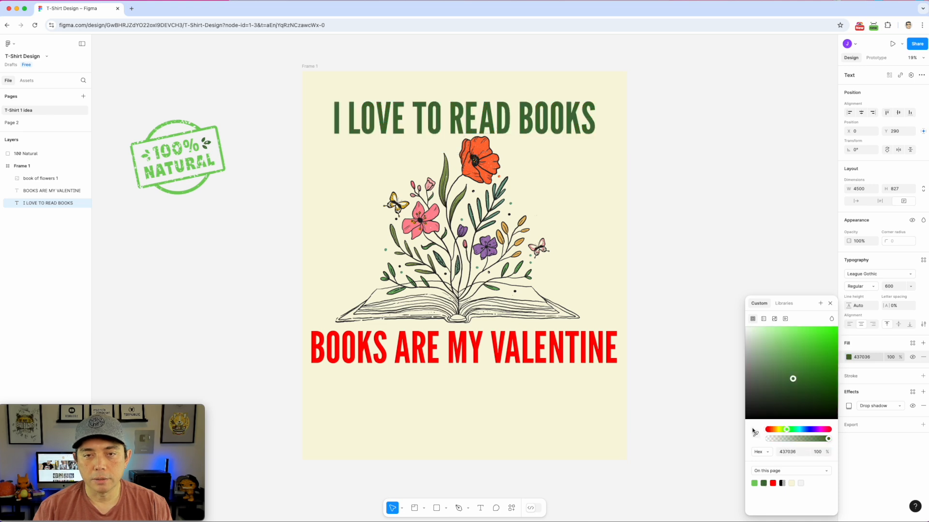
left_click(52, 190)
left_click(850, 359)
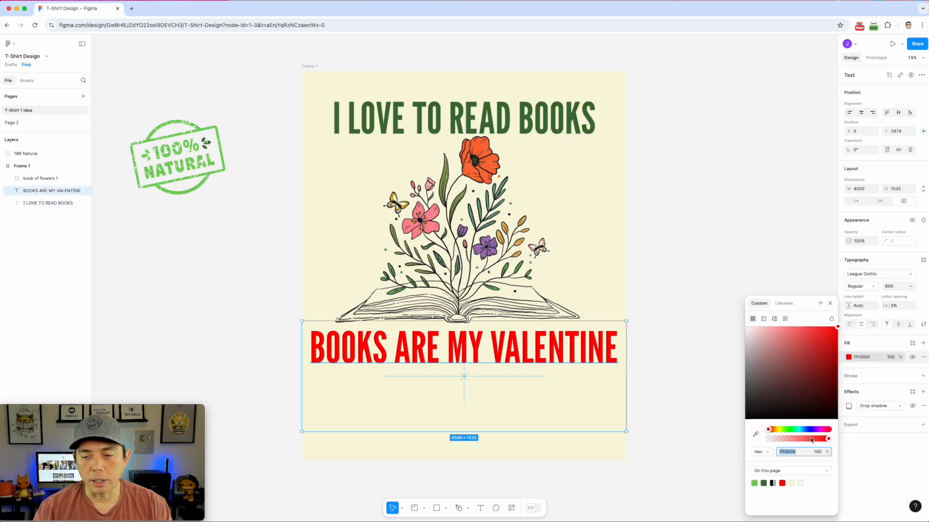
left_click(764, 484)
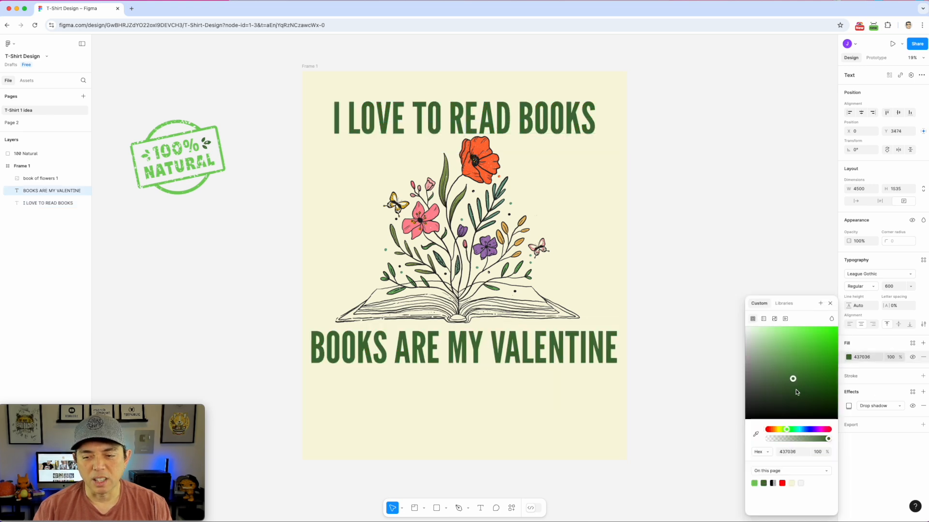
left_click(699, 124)
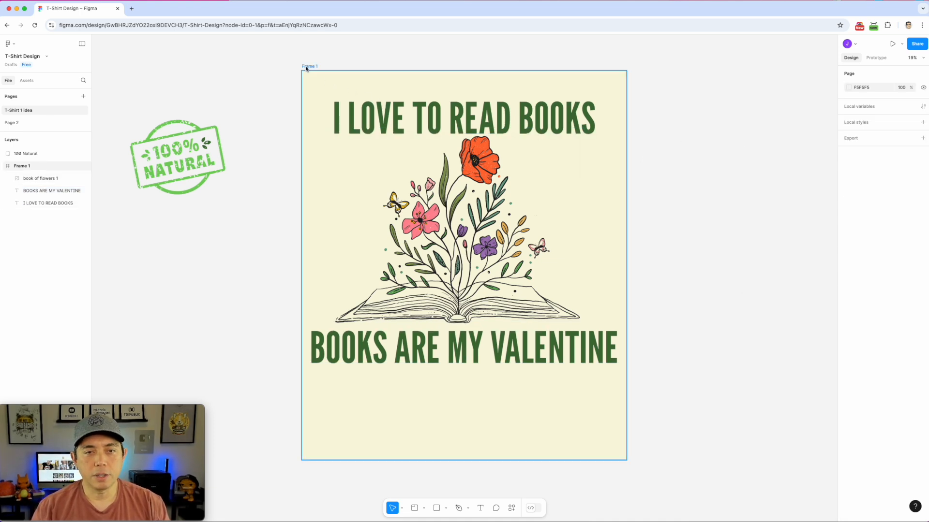
Reduce the BOOKS ARE MY VALENTINE caption's font size to 550
left_click(532, 118)
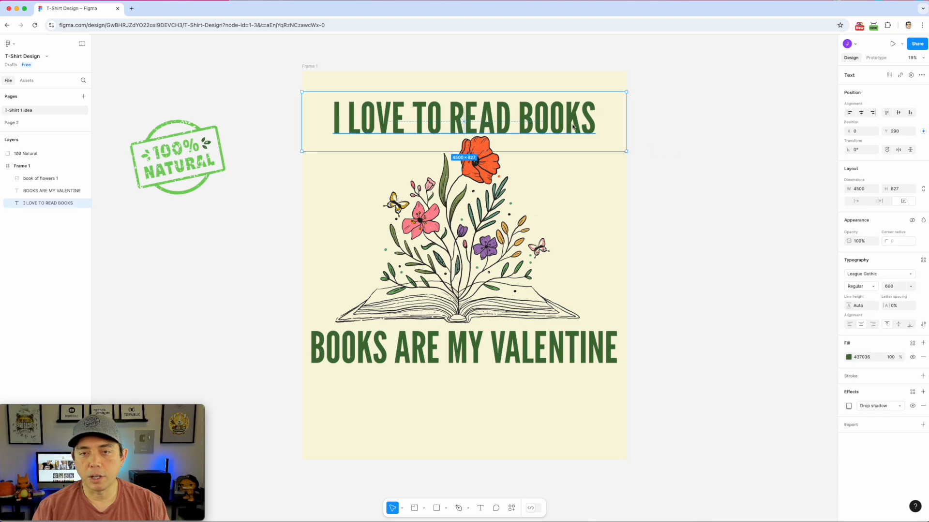
double_click(464, 355)
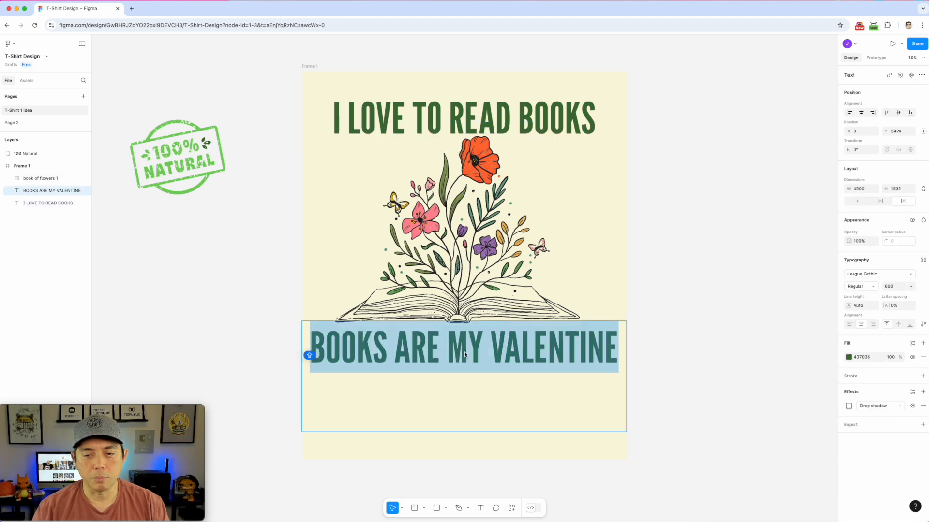
left_click(893, 288)
type("550")
key("Return")
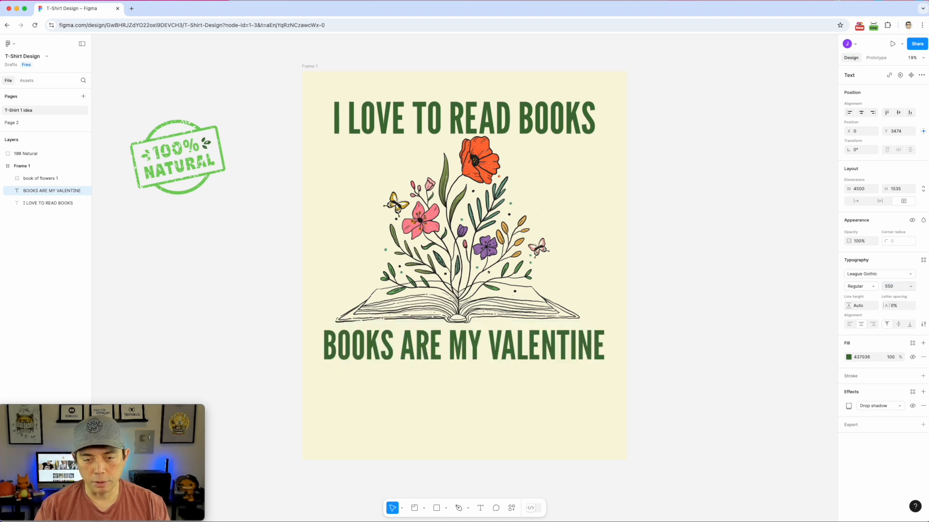
Remove Frame 1's cream F9F7DE fill so the background is transparent
left_click(719, 228)
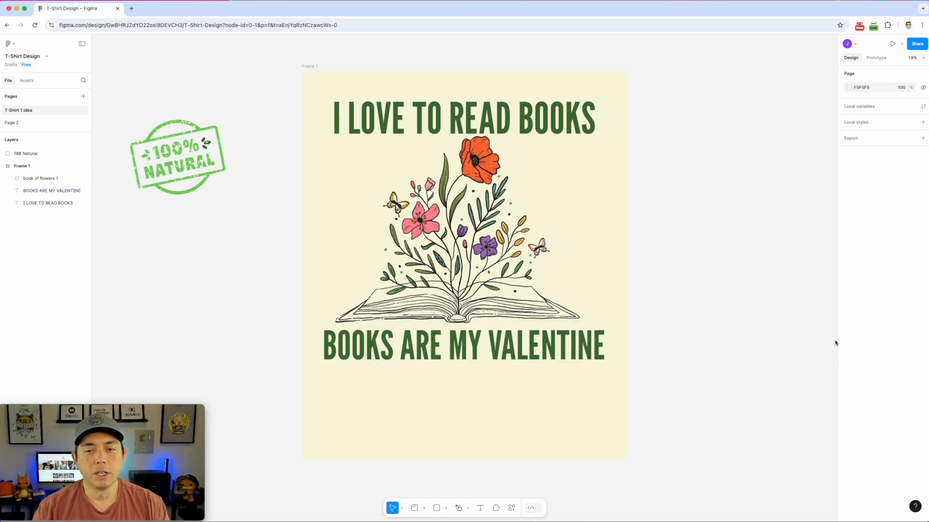
left_click(310, 66)
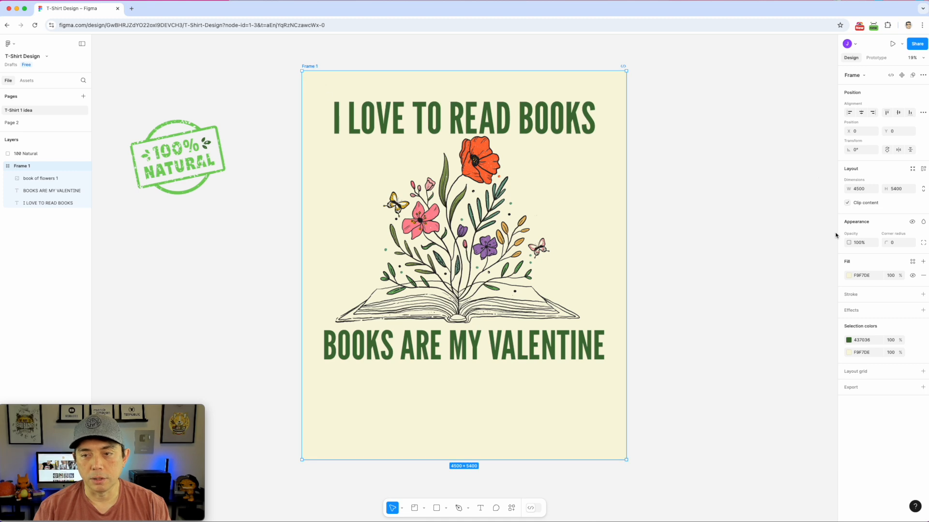
left_click(924, 276)
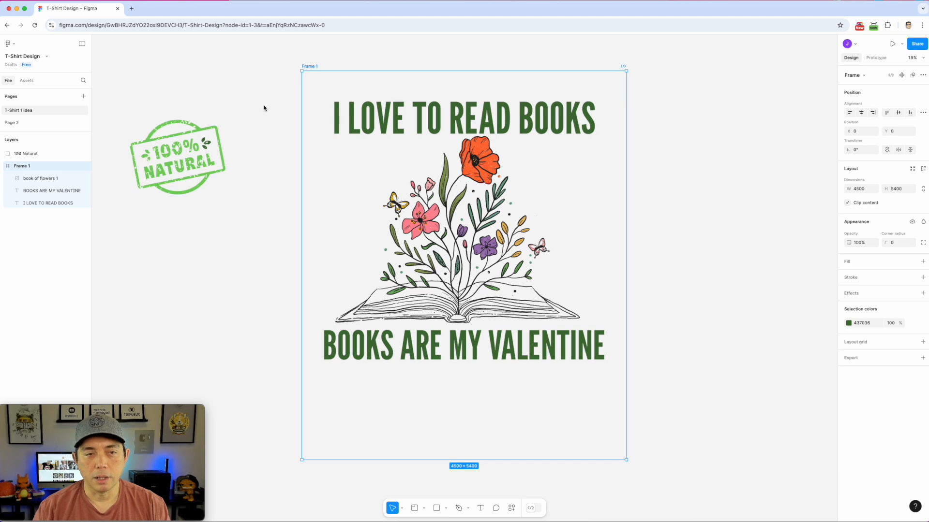
Delete the 100% Natural stamp and give Frame 1 a 1x PNG export setting
left_click_drag(143, 105, 240, 211)
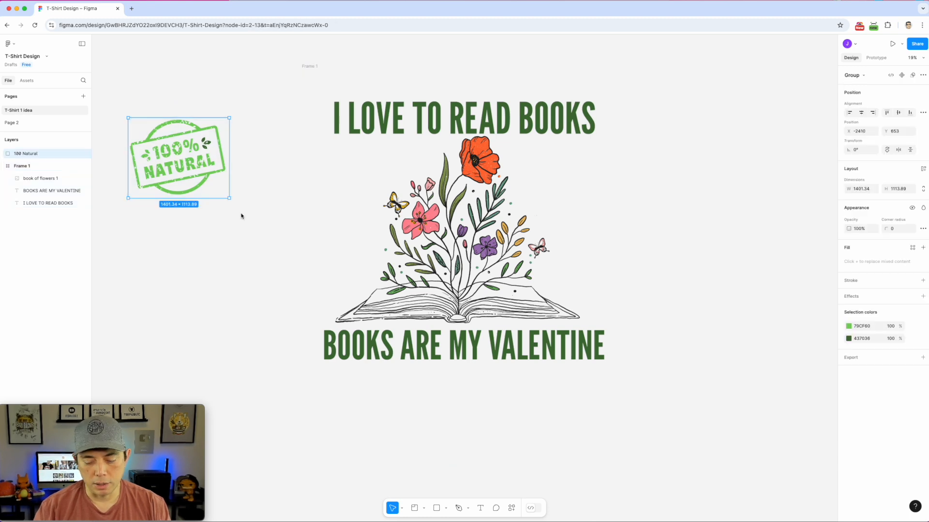
key("Delete")
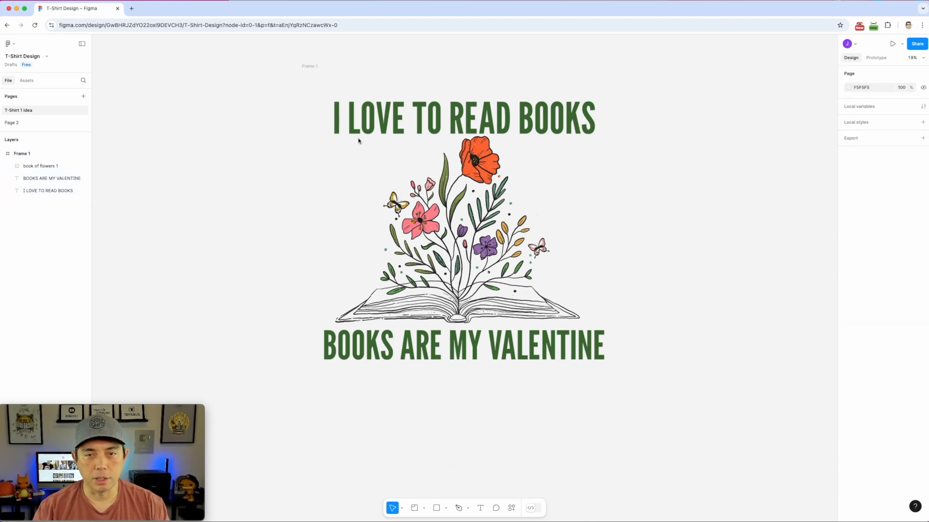
left_click(313, 67)
left_click(922, 358)
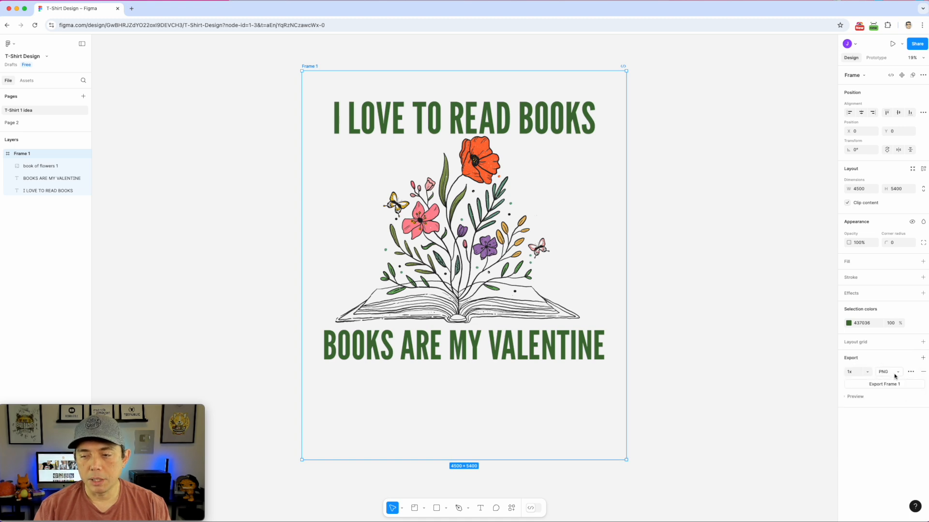
left_click(867, 373)
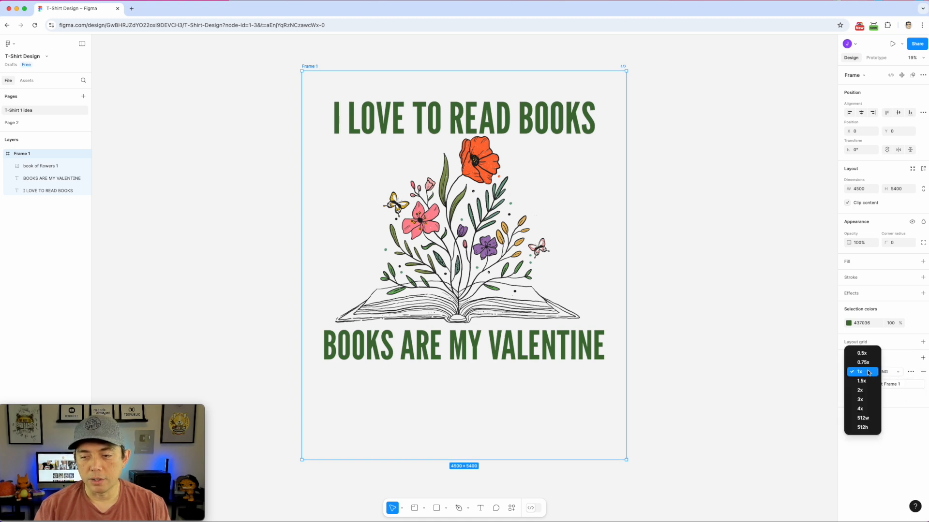
left_click(897, 359)
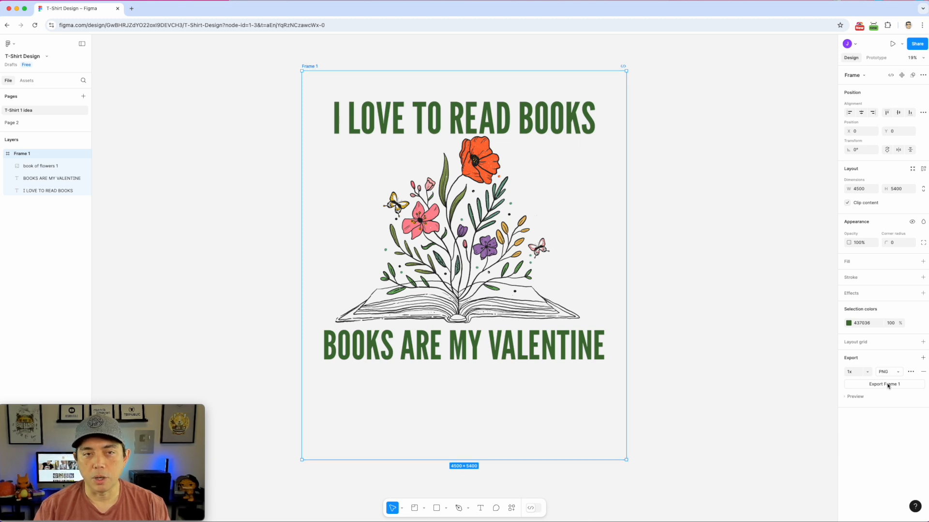
Rename Frame 1 to 'I LOVE TO READ' and export it as I LOVE TO READ.png
double_click(310, 67)
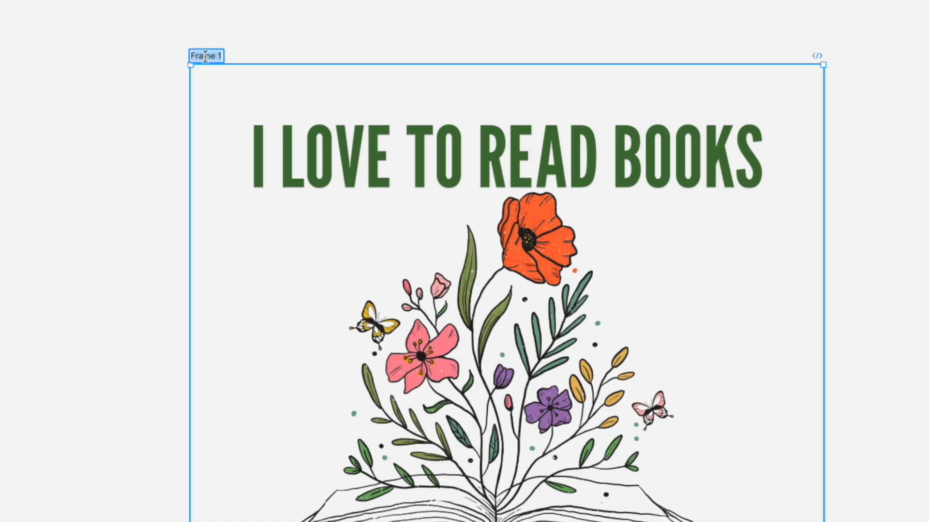
type("I LOVE ")
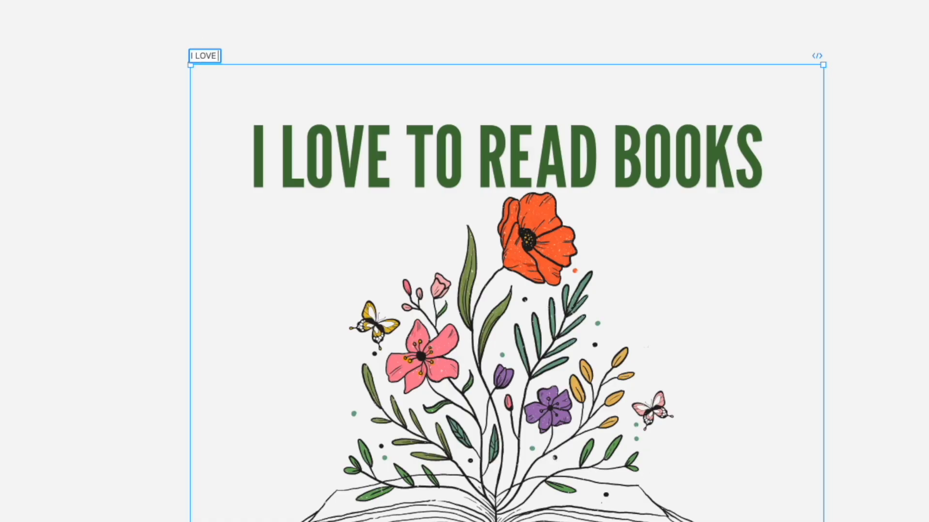
type("TO READ")
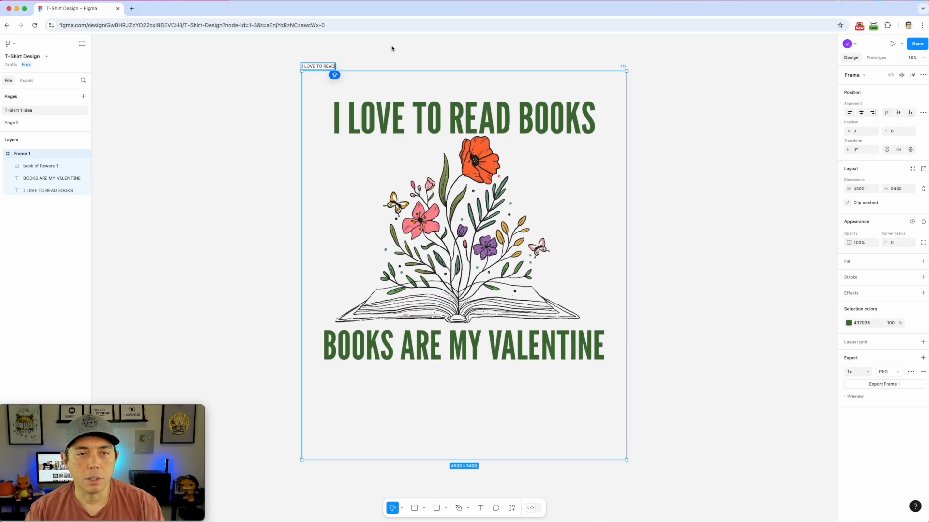
left_click(366, 18)
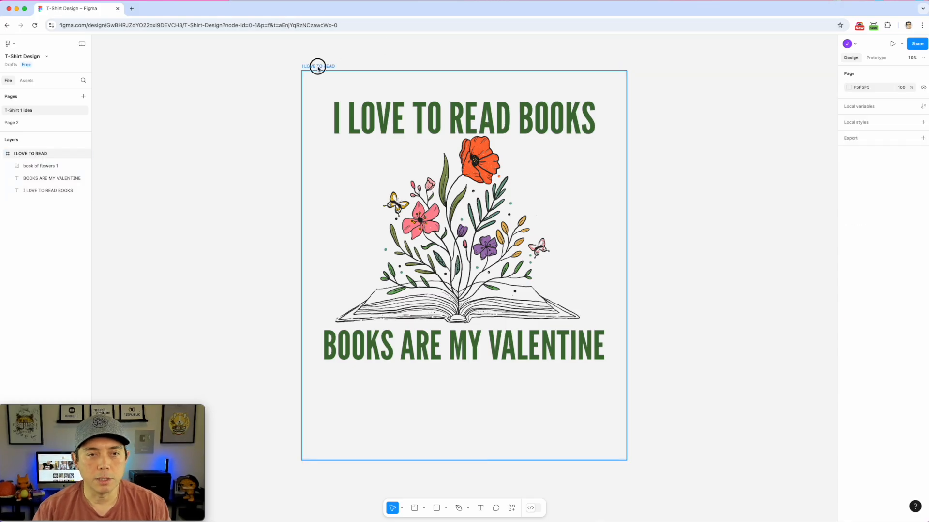
left_click(221, 56)
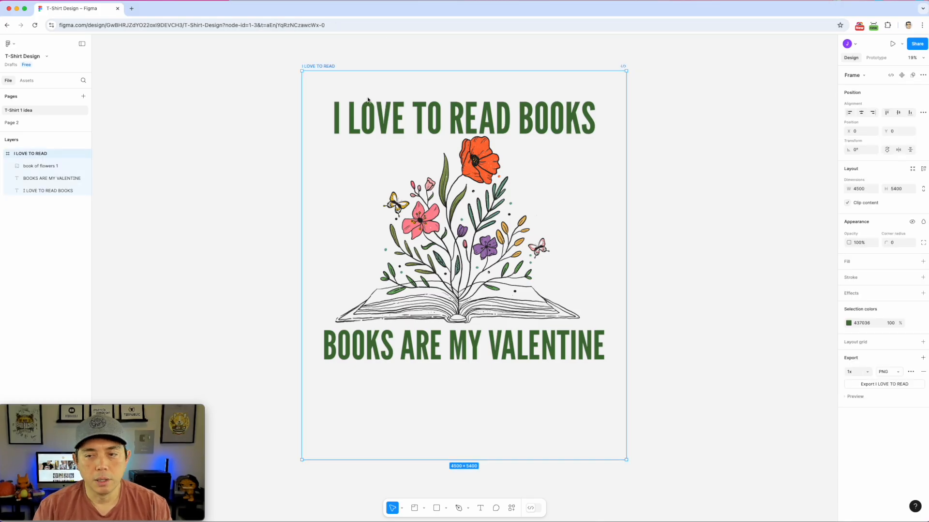
left_click(877, 386)
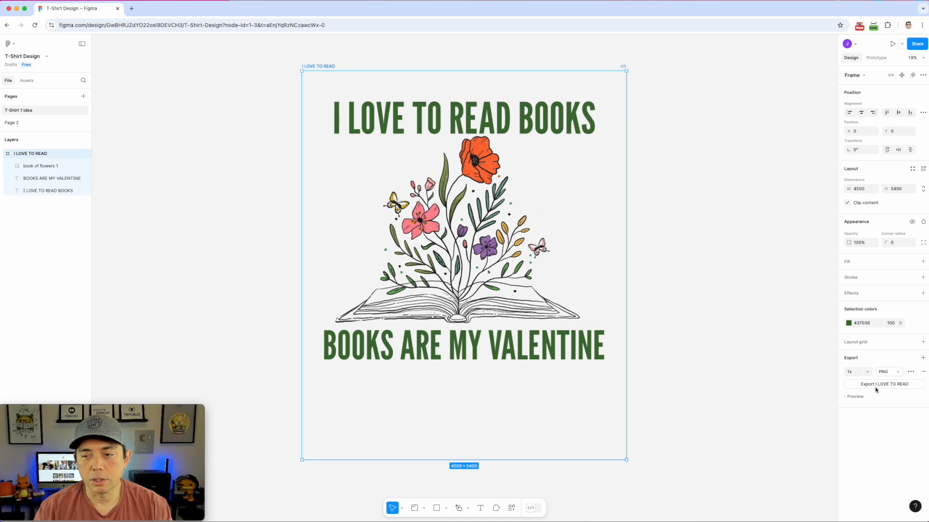
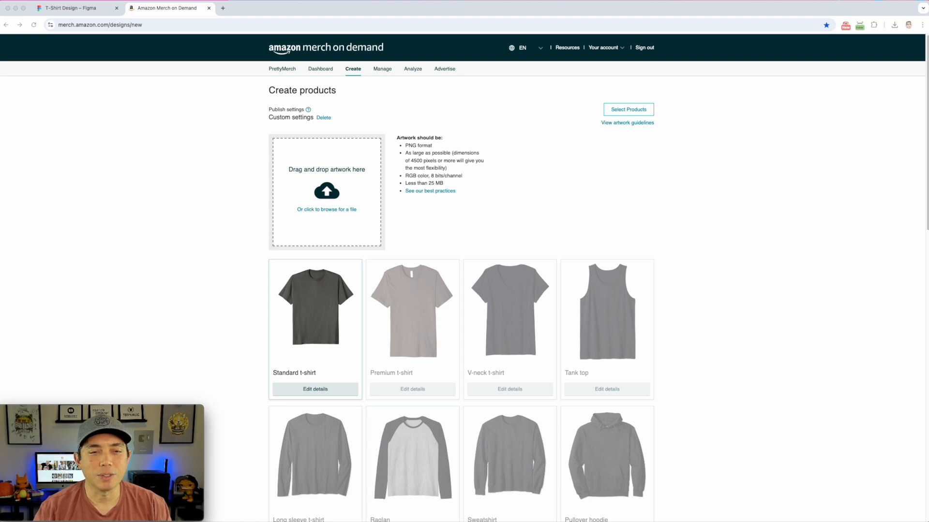
Upload I LOVE TO READ.png as the artwork and open the Standard t-shirt's details
left_click_drag(779, 102, 333, 195)
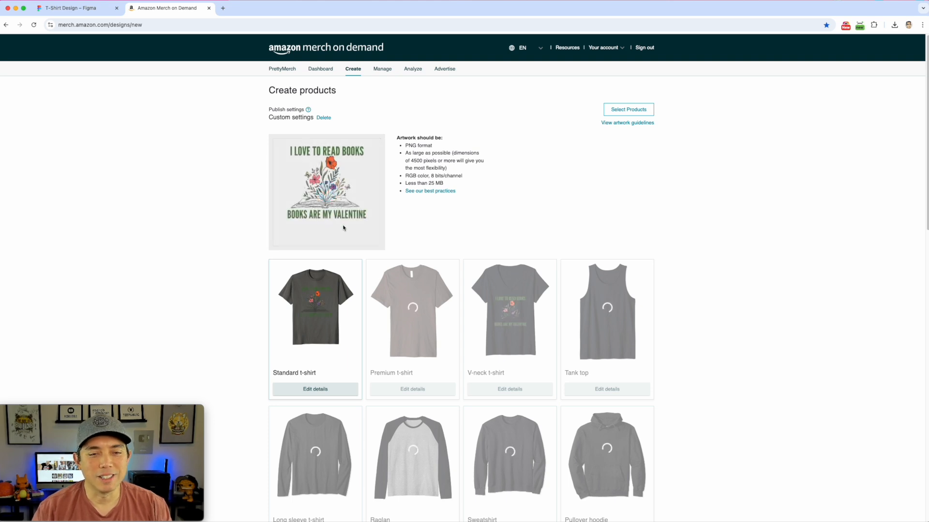
left_click(319, 391)
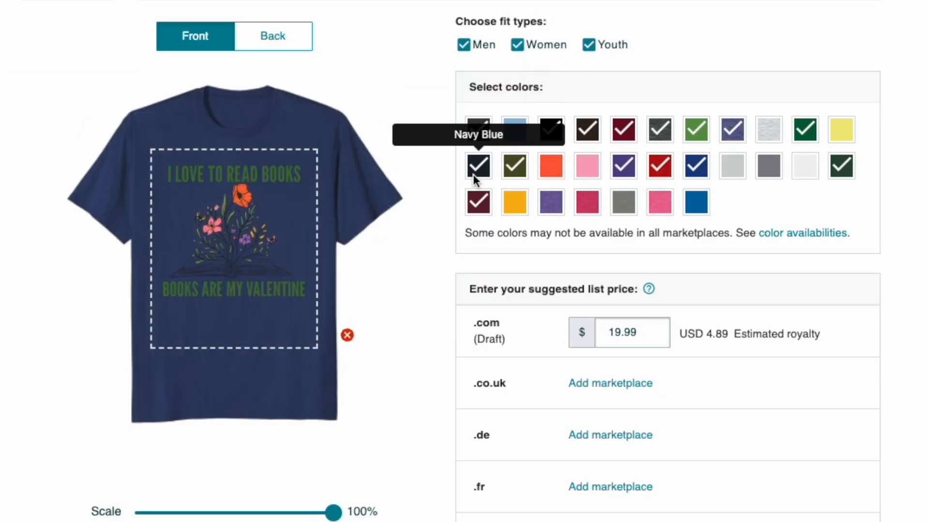
Add White and remove Asphalt Grey, Black, Brown, Maroon, Dark Heather Grey, Green and Heather Blue
left_click(809, 167)
left_click(477, 128)
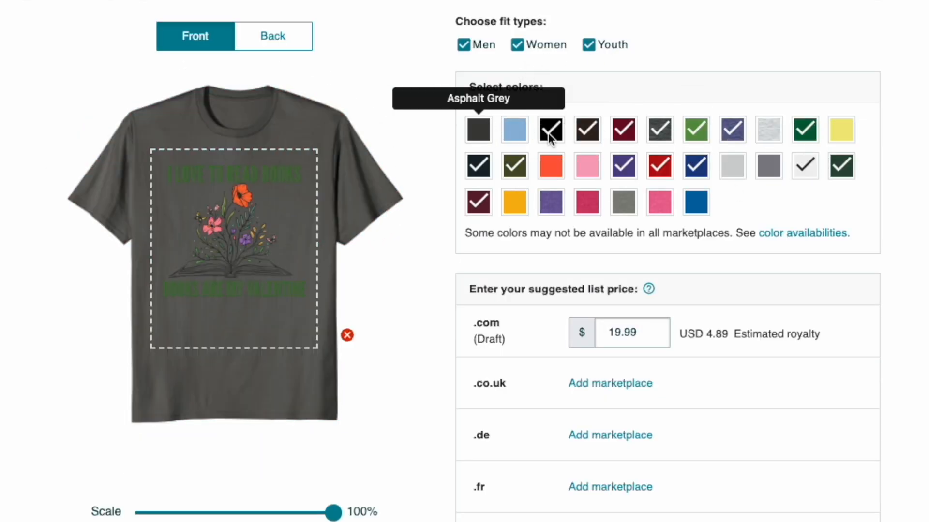
left_click(551, 129)
left_click(587, 130)
left_click(623, 129)
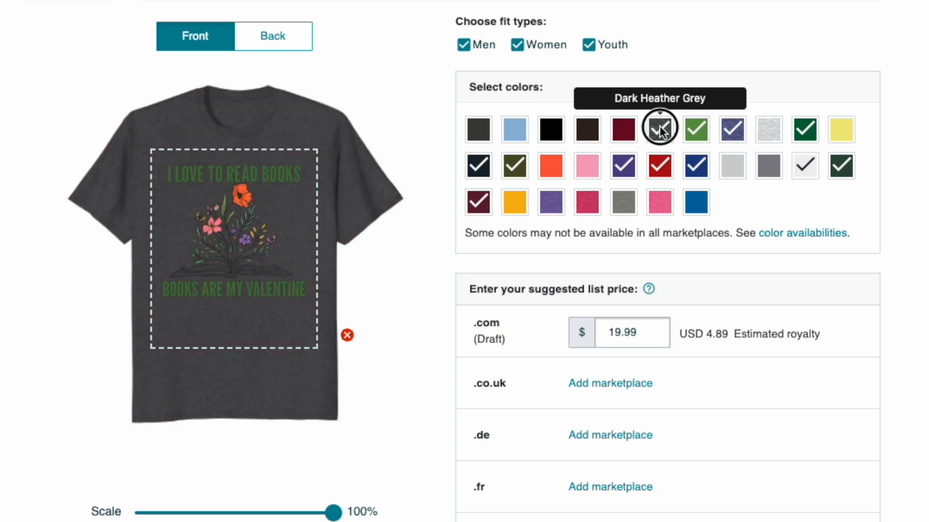
left_click(660, 130)
left_click(696, 130)
left_click(733, 129)
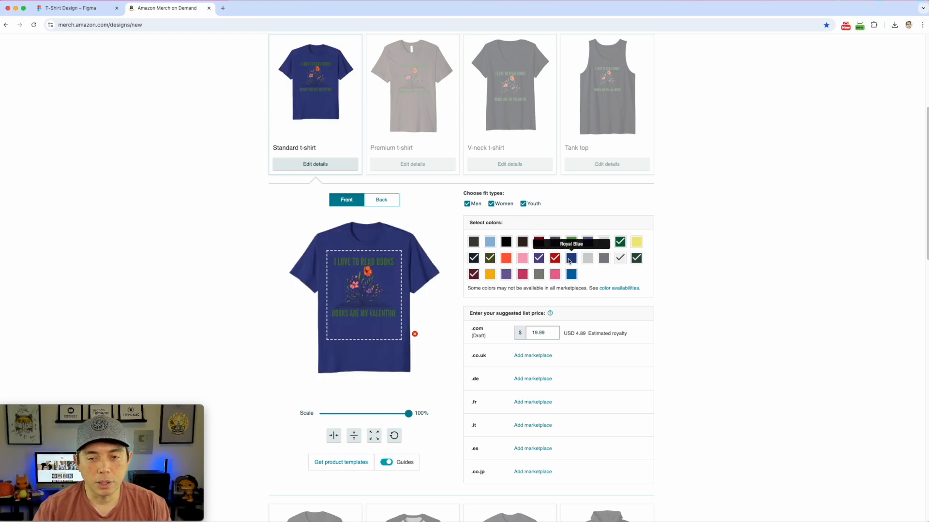
Add light grey, pink and yellow, toggle both dark greens, Navy Blue and Burgundy
left_click(587, 258)
left_click(522, 258)
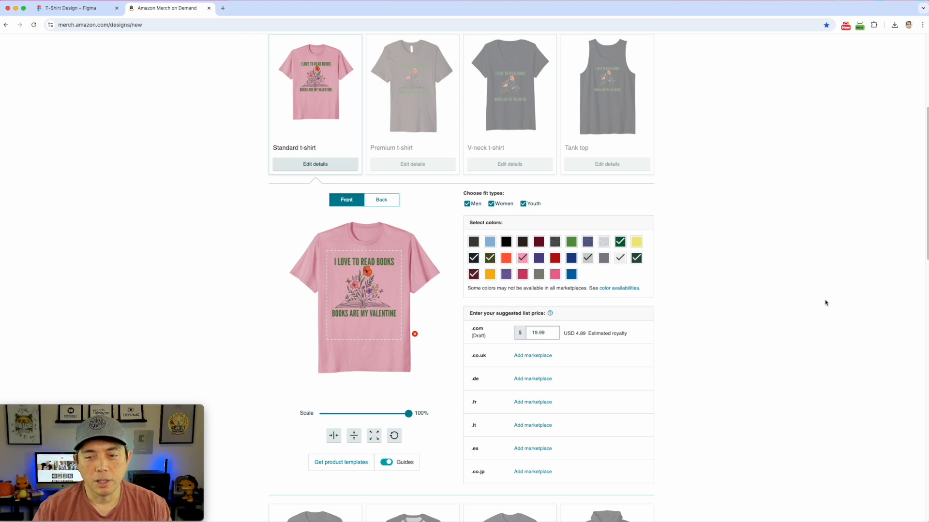
left_click(636, 242)
left_click(620, 242)
left_click(636, 258)
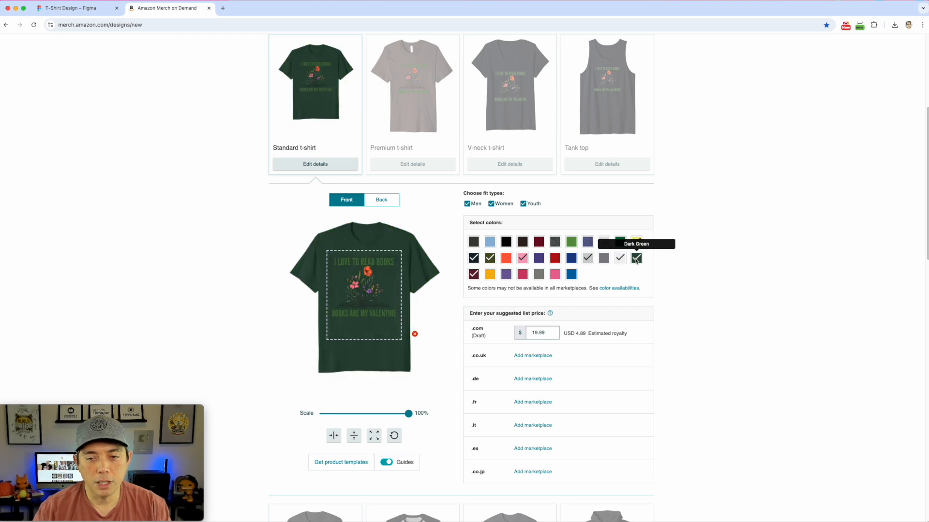
left_click(471, 258)
left_click(472, 272)
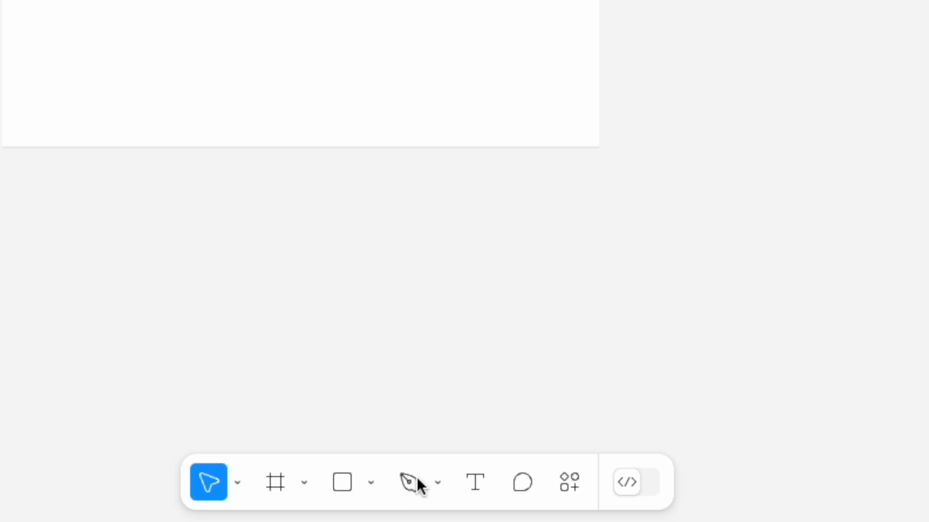
Move the I LOVE TO READ BOOKS headline, flower image and BOOKS ARE MY VALENTINE beside the frame
left_click(434, 481)
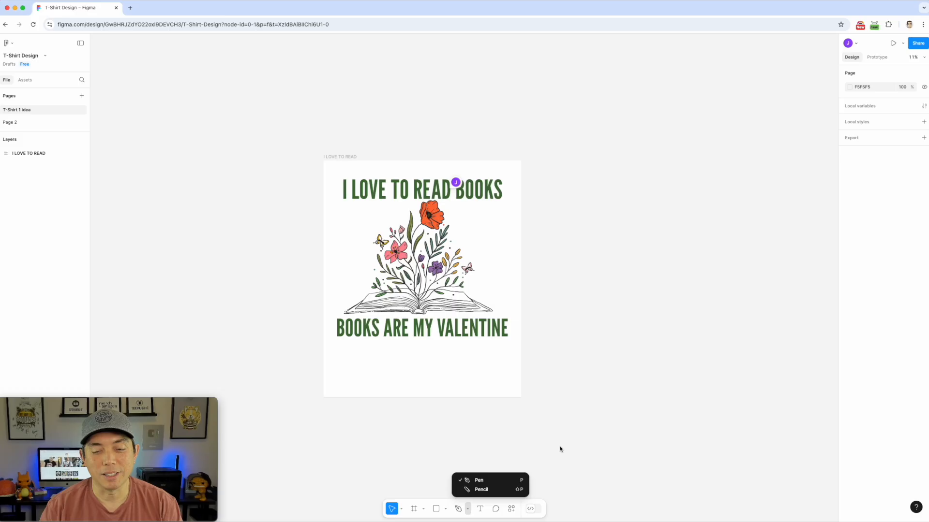
left_click(699, 220)
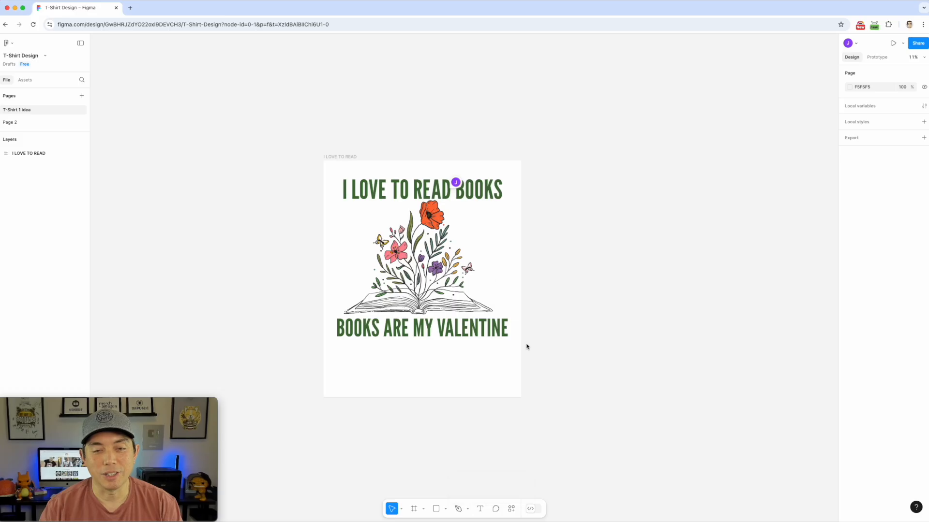
left_click_drag(297, 144, 568, 411)
mouse_move(435, 303)
left_mouse_down()
mouse_move(559, 309)
mouse_move(420, 313)
left_mouse_up()
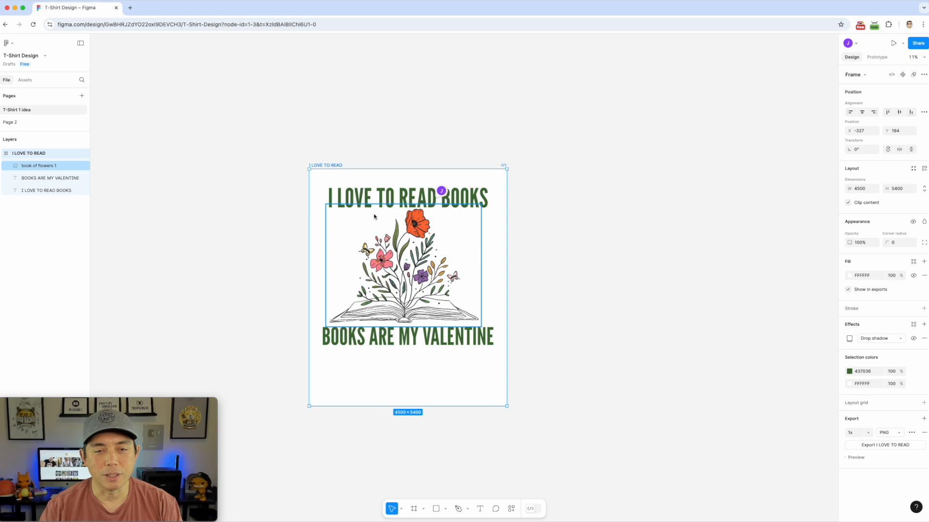
left_click(346, 197)
left_click(386, 249, "shift")
left_click(408, 335, "shift")
left_click_drag(423, 280, 672, 269)
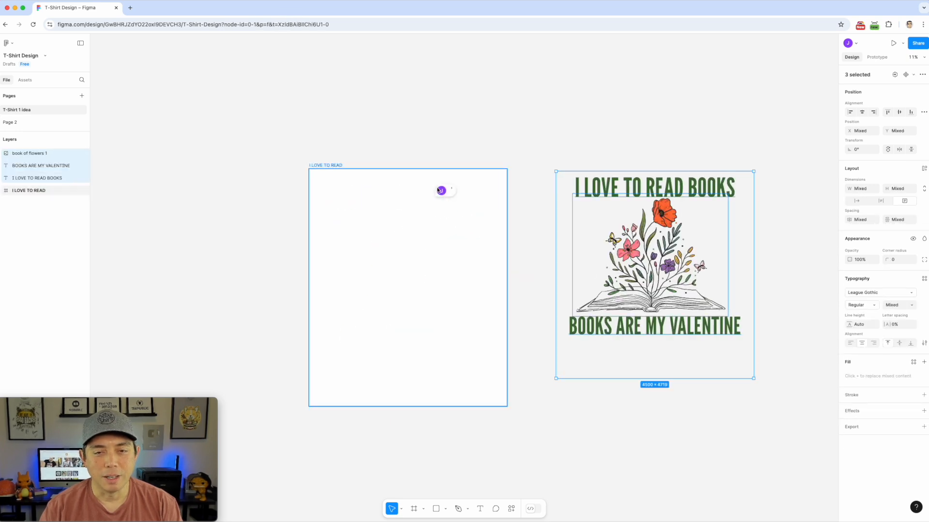
Resolve the 'I like this font' comment, then start a pen path in the frame
left_click(447, 193)
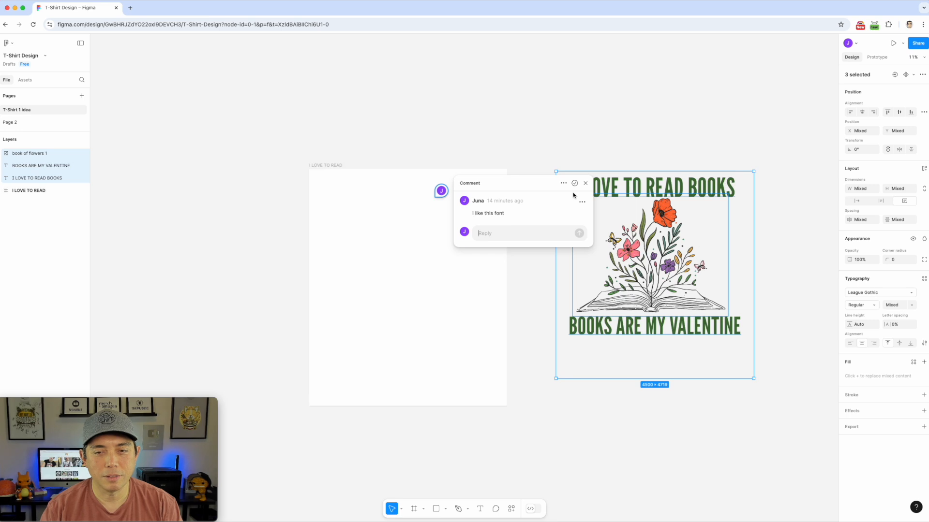
left_click(586, 183)
right_click(441, 191)
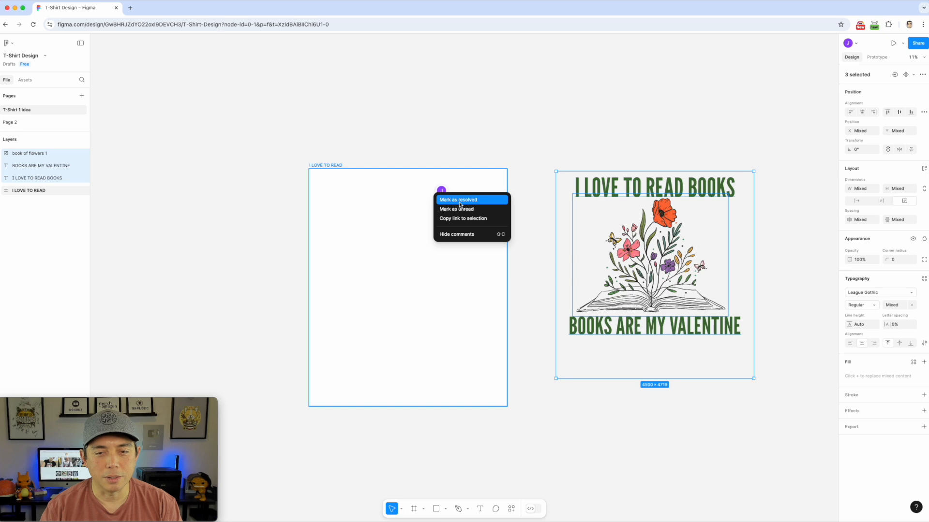
left_click(459, 200)
left_click(536, 125)
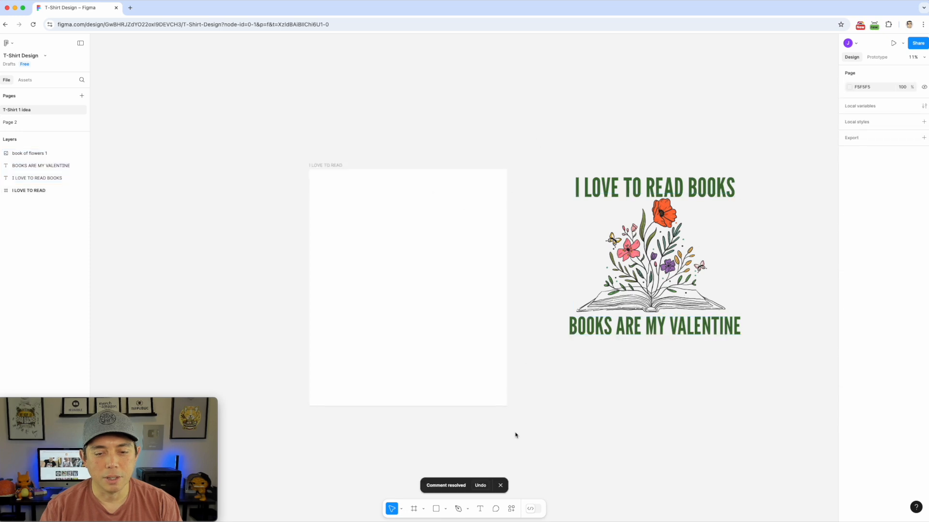
left_click(459, 509)
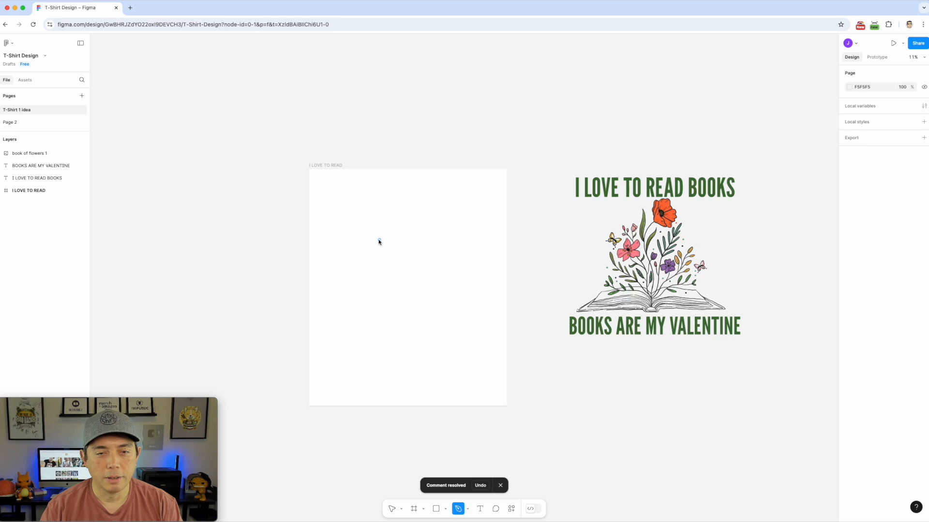
left_click(379, 242)
Draw a closed, rounded blob outline with curved anchors near the canvas centre
scroll(391, 242, "up", 2)
scroll(389, 262, "up", 6)
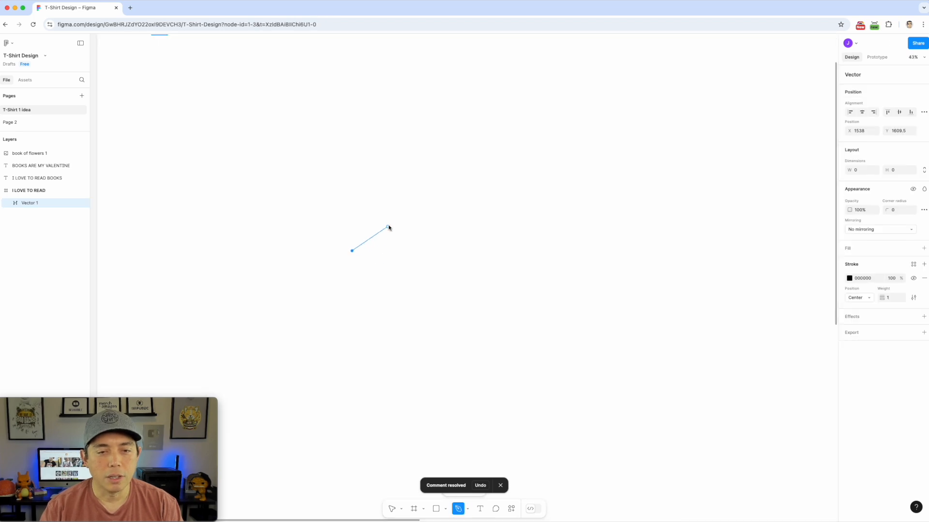
left_click(390, 222)
left_click_drag(390, 223, 439, 258)
left_click_drag(421, 313, 350, 300)
left_click_drag(352, 250, 359, 238)
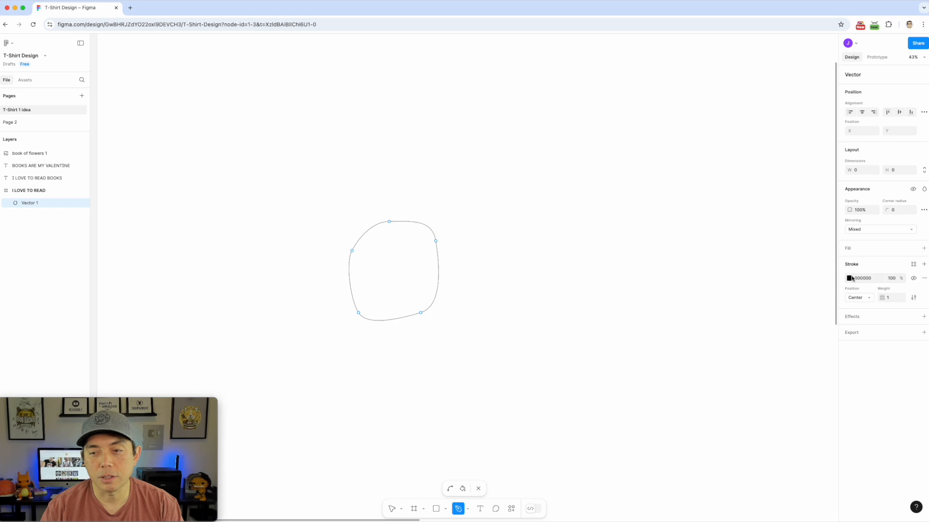
Set the outline's stroke weight to 10, after briefly trying 5
left_click(892, 300)
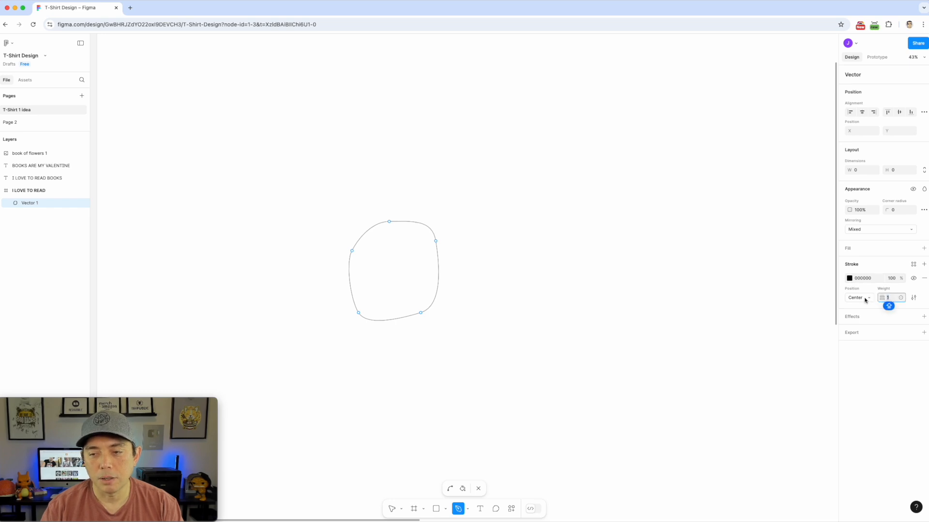
left_click(869, 298)
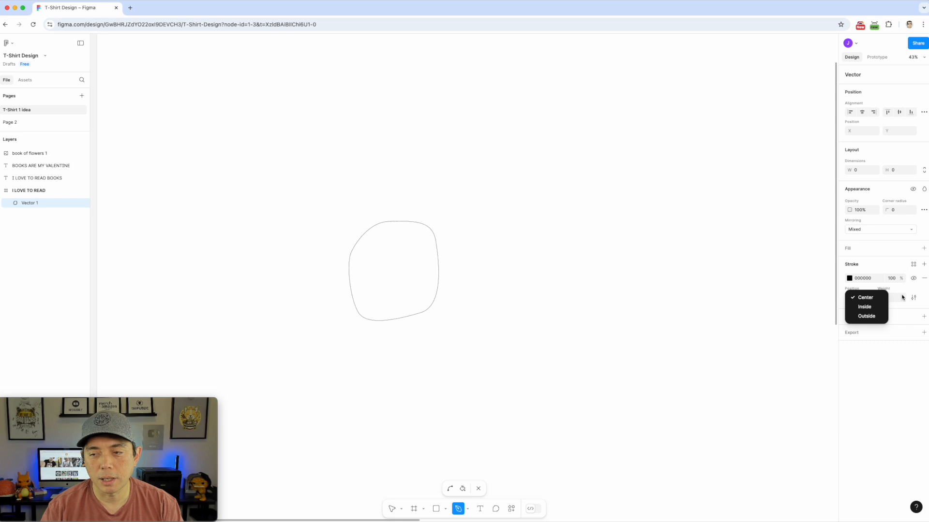
key("Escape")
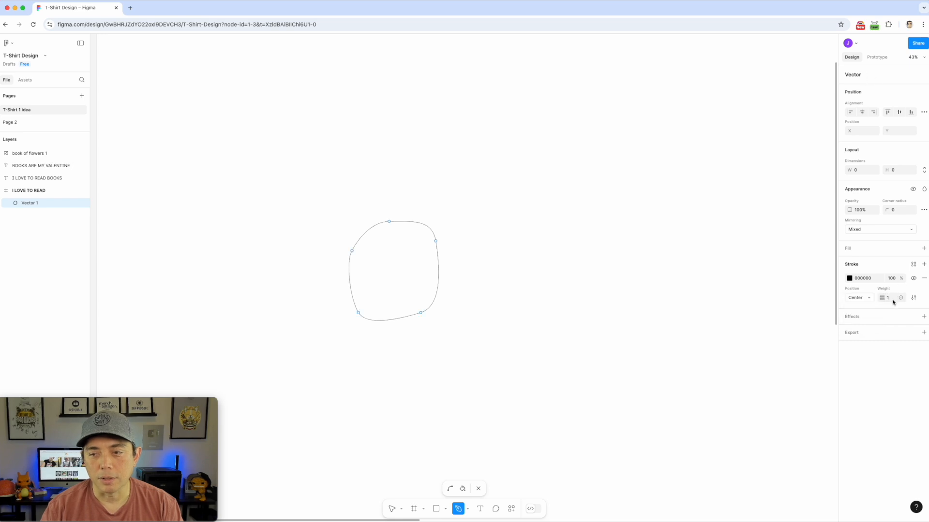
left_click(886, 299)
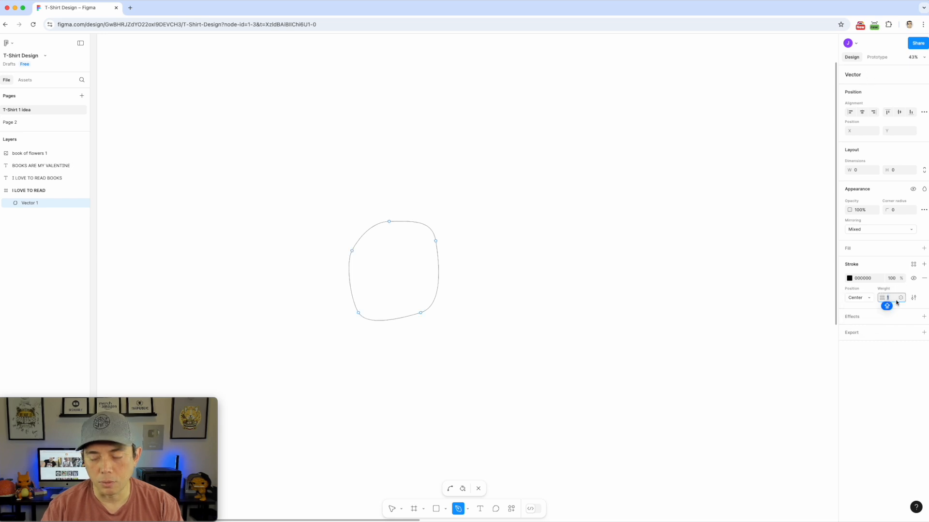
type("5")
key("Return")
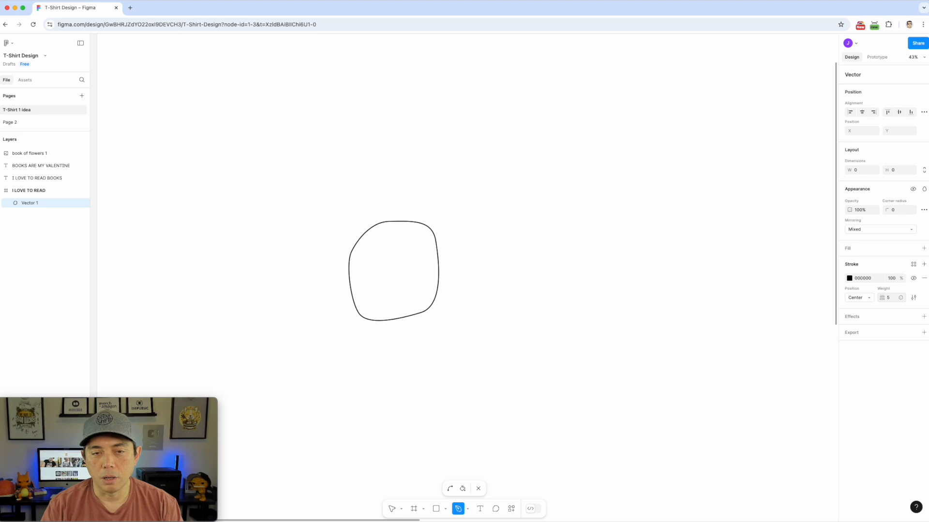
left_click(889, 298)
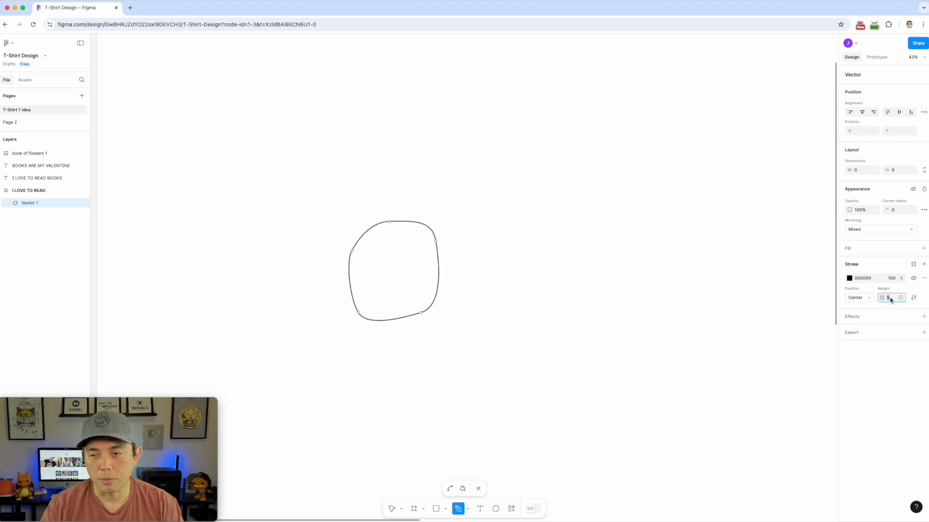
type("10")
key("Return")
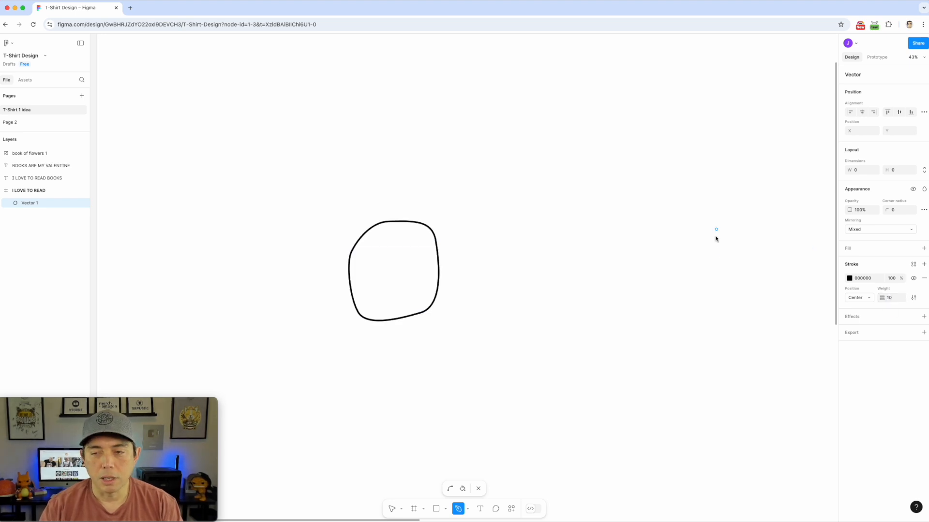
Turn the outline stroke red F50202 and draw a closed triangle beside it
left_click(848, 278)
left_click_drag(814, 317, 837, 308)
left_click(503, 175)
left_click(530, 241)
left_click(471, 253)
left_click(502, 175)
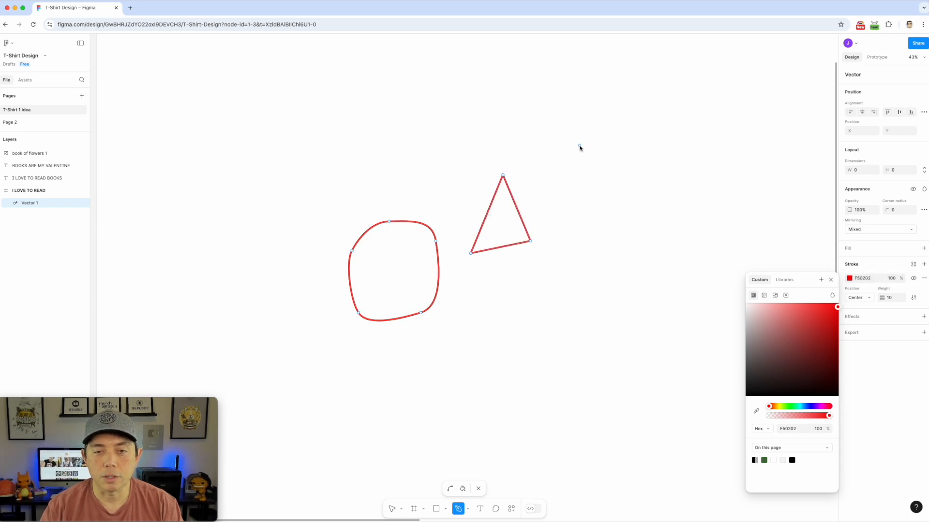
Draw a curved hook shape and fill it solid red FF0000
left_click_drag(582, 259, 626, 263)
left_click_drag(670, 225, 615, 100)
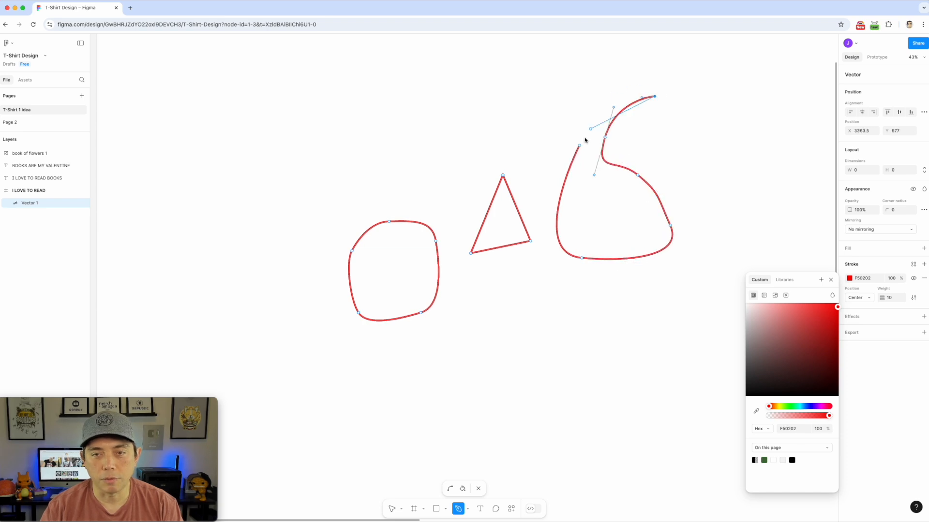
left_click_drag(579, 145, 535, 223)
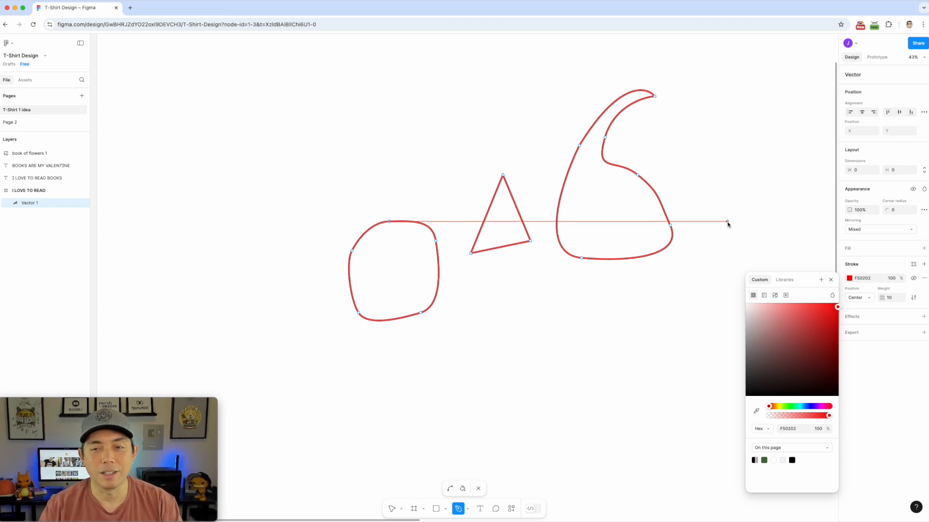
left_click(463, 490)
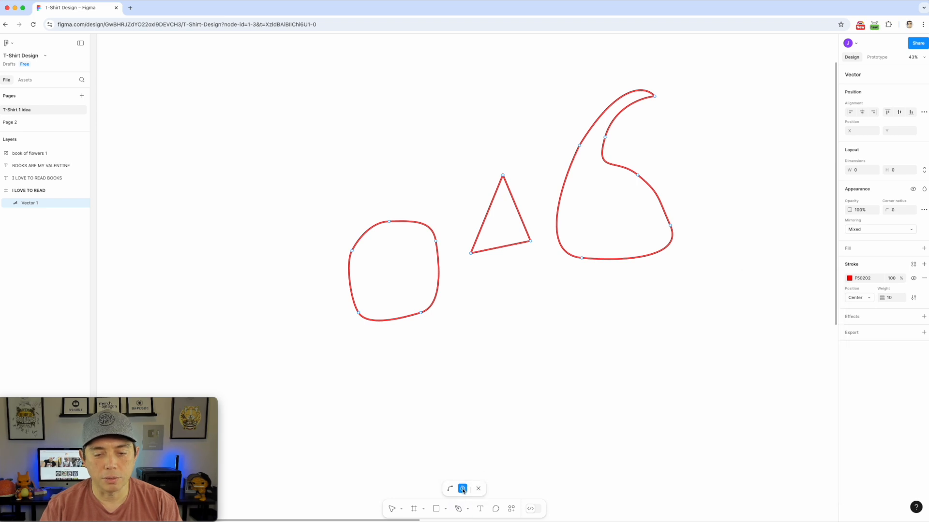
left_click(582, 206)
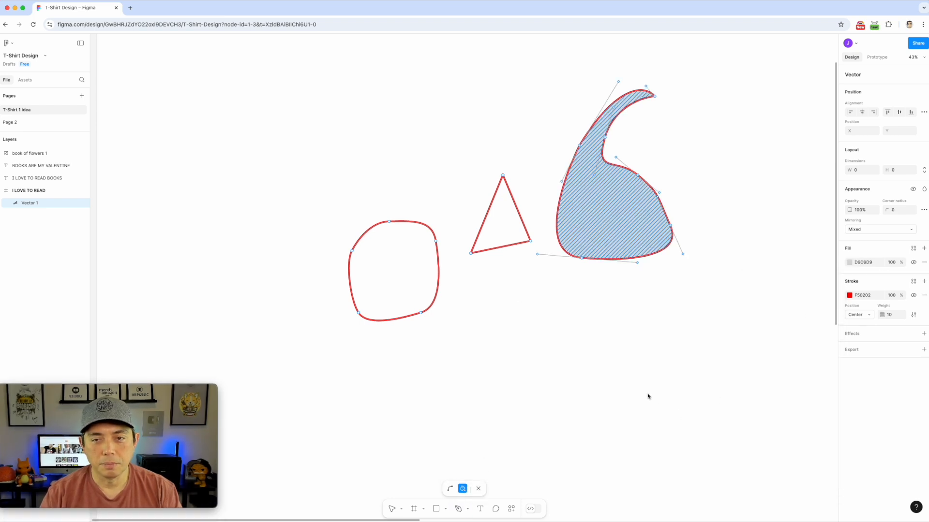
left_click(848, 263)
left_click_drag(831, 301, 852, 271)
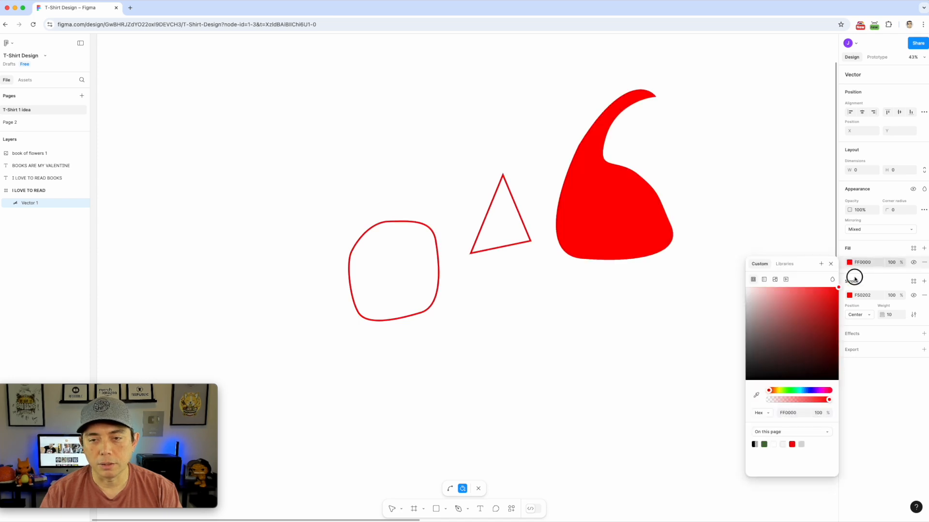
left_click(478, 489)
left_click(468, 508)
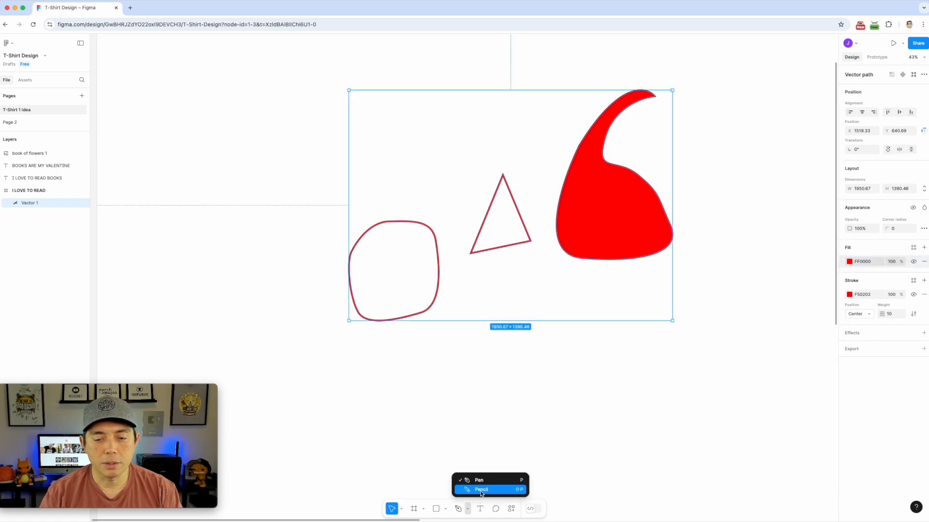
Sketch thin black pencil lines: a loop, a long diagonal and two short strokes
left_click(480, 489)
mouse_move(331, 83)
left_mouse_down()
mouse_move(282, 145)
mouse_move(443, 122)
mouse_move(201, 187)
mouse_move(208, 246)
left_mouse_up()
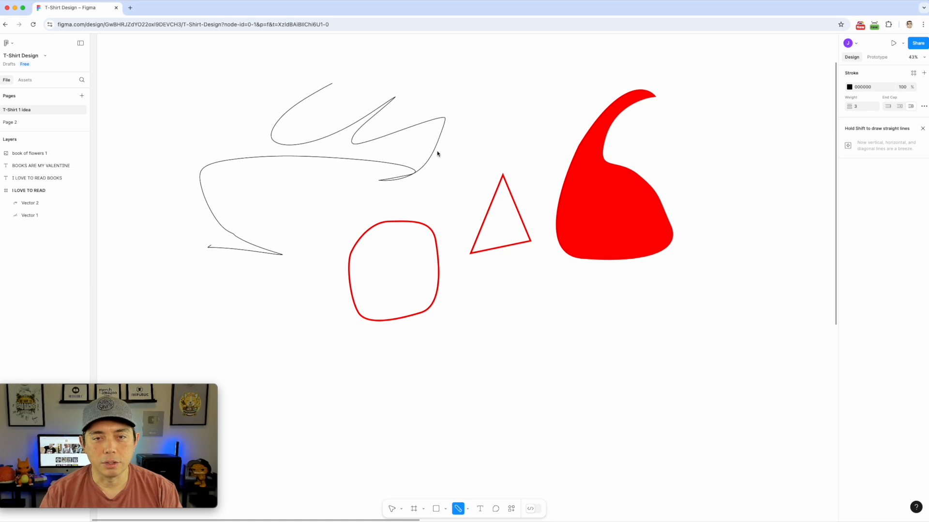
left_click_drag(168, 78, 449, 223)
left_click_drag(482, 133, 468, 182)
left_click_drag(537, 115, 528, 148)
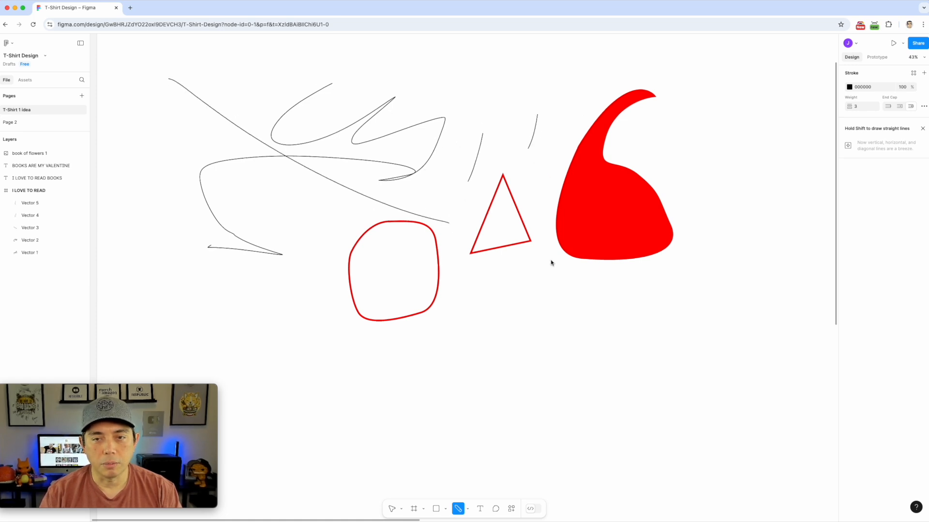
Set the pencil stroke weight to 50 and draw two thick black marks beside the red shape
left_click(864, 108)
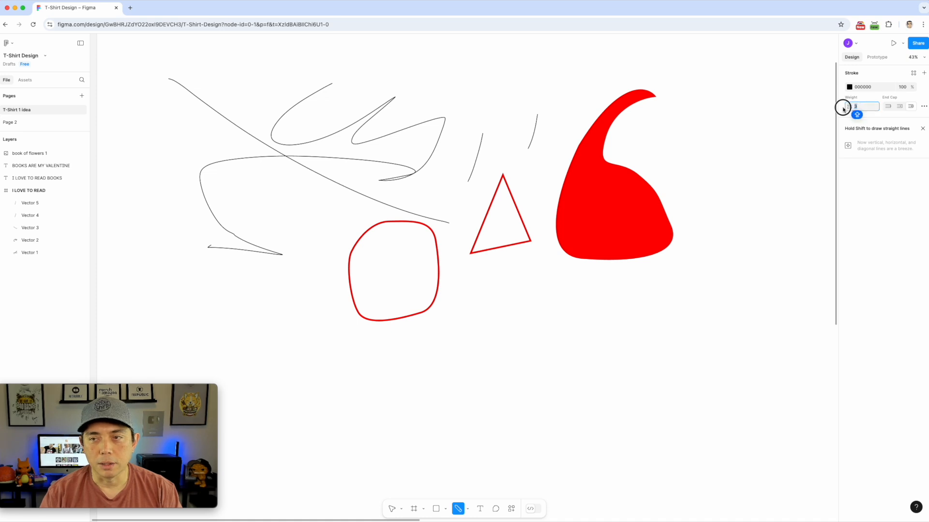
type("50")
key("Return")
left_click_drag(869, 107, 820, 99)
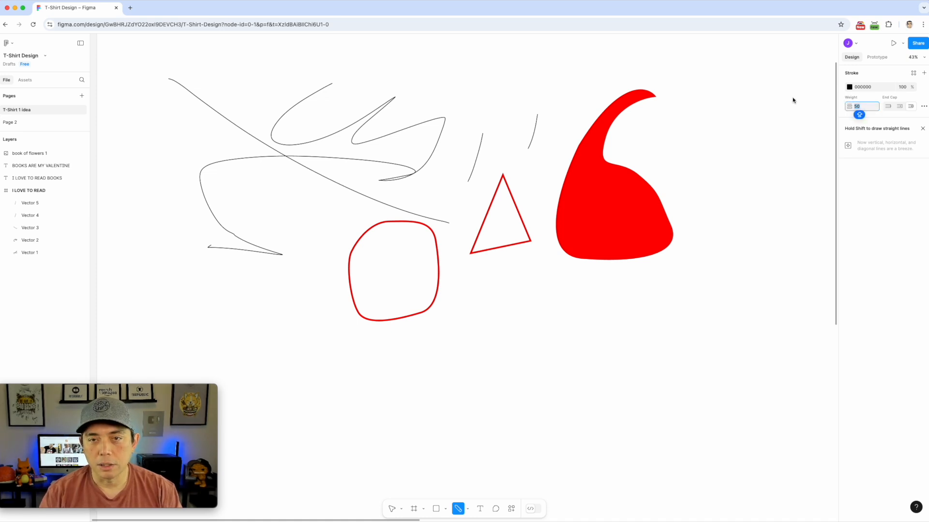
left_click_drag(522, 90, 558, 161)
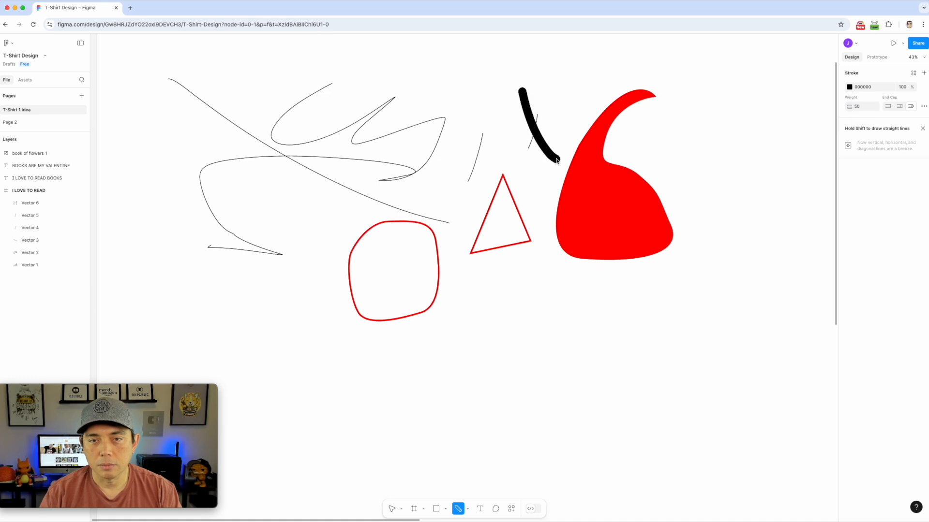
left_click_drag(551, 80, 554, 114)
Draw a thick S-shaped squiggle and a cluster of tally marks below the shapes
mouse_move(536, 312)
left_mouse_down()
mouse_move(536, 365)
mouse_move(521, 381)
left_mouse_up()
left_click_drag(579, 322, 576, 373)
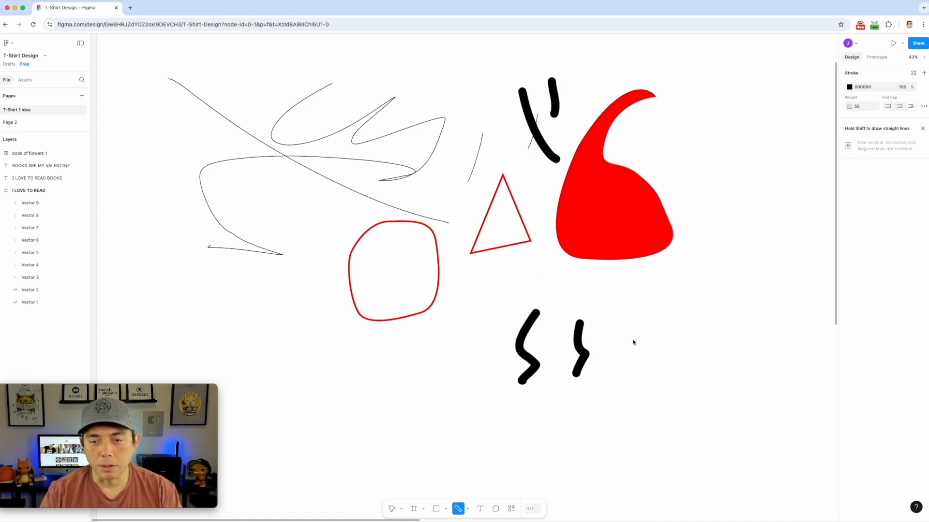
left_click_drag(419, 352, 419, 394)
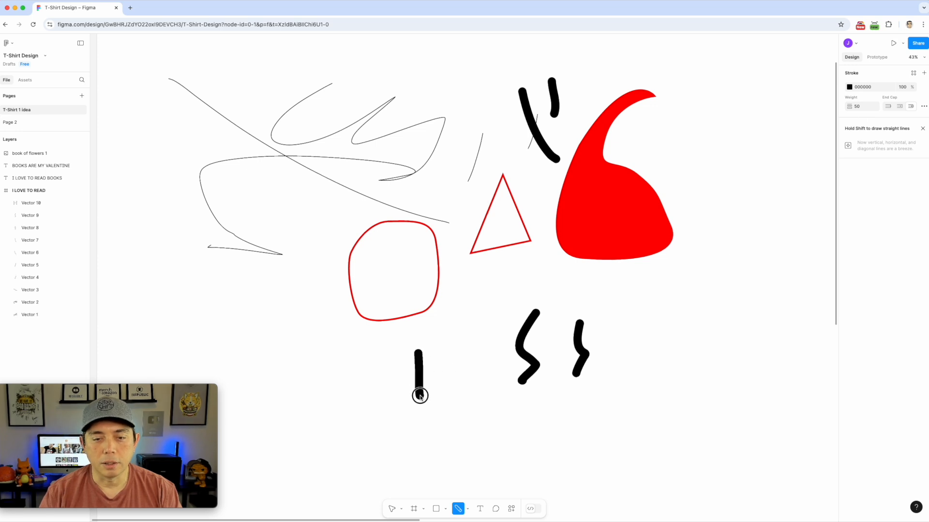
left_click_drag(431, 351, 433, 390)
mouse_move(447, 351)
left_mouse_down()
mouse_move(449, 397)
mouse_move(465, 392)
mouse_move(467, 403)
mouse_move(392, 361)
left_mouse_up()
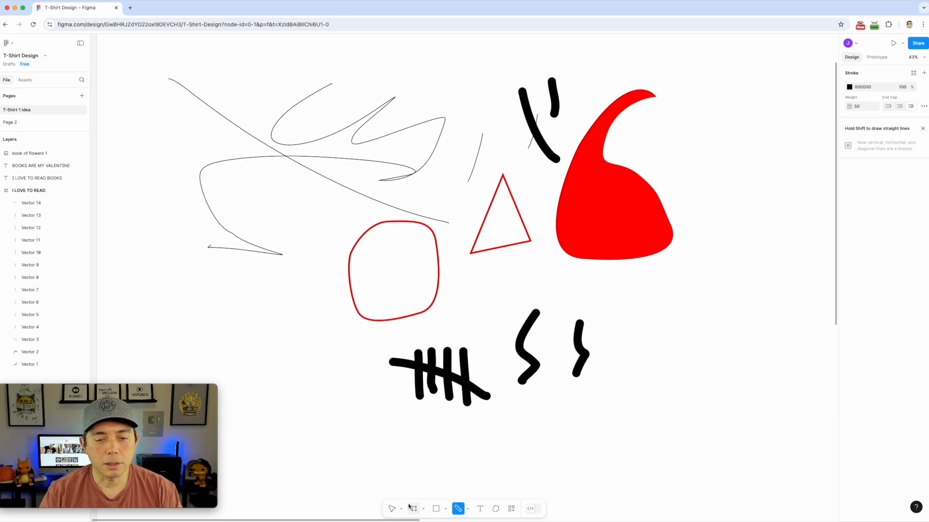
Recolour the tally-mark strokes red F43030
left_click(392, 510)
left_click_drag(356, 352, 495, 435)
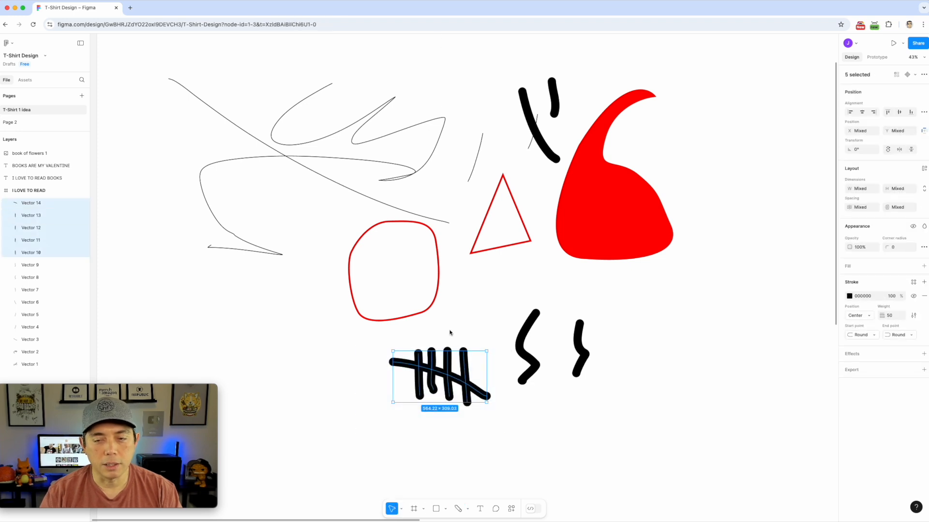
left_click(850, 296)
left_click(840, 321)
mouse_move(840, 321)
left_mouse_down()
mouse_move(787, 341)
mouse_move(752, 333)
mouse_move(825, 345)
mouse_move(855, 317)
left_mouse_up()
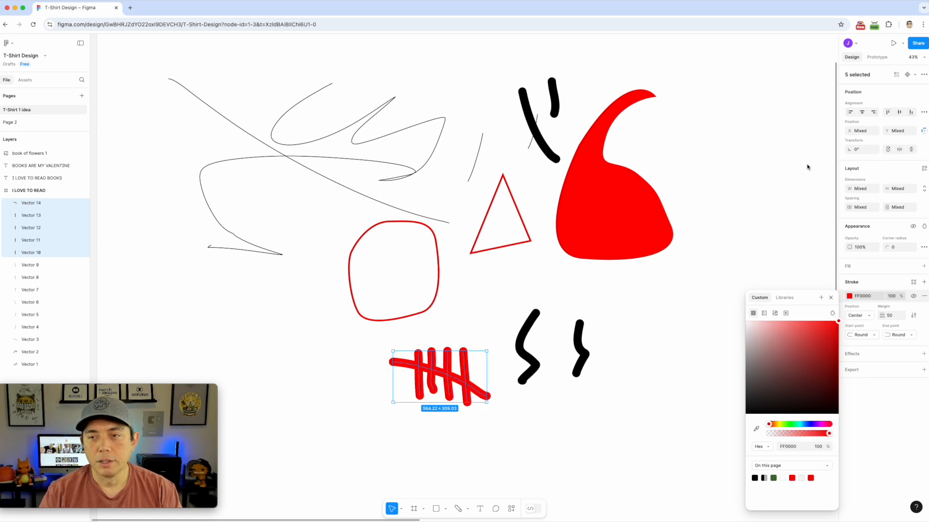
left_click(780, 199)
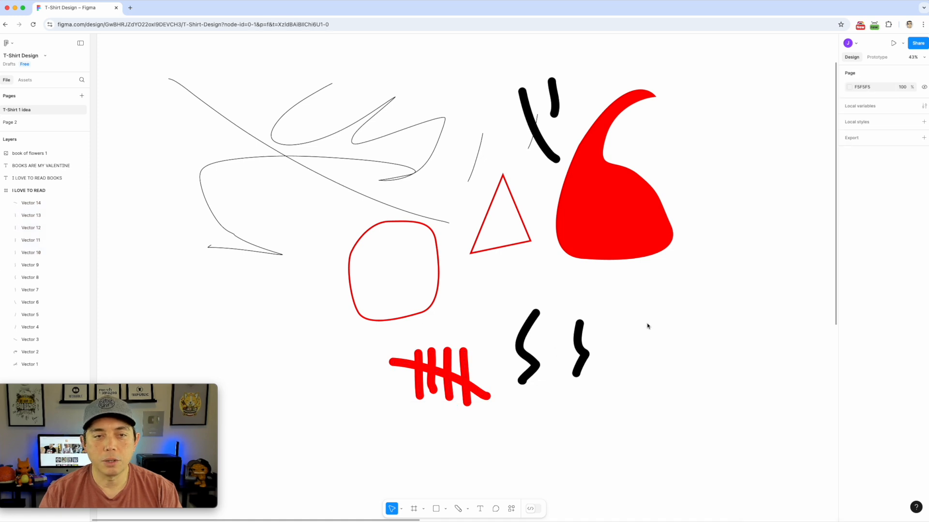
Undo the stray extra freehand stroke and zoom out on the canvas
left_click(457, 508)
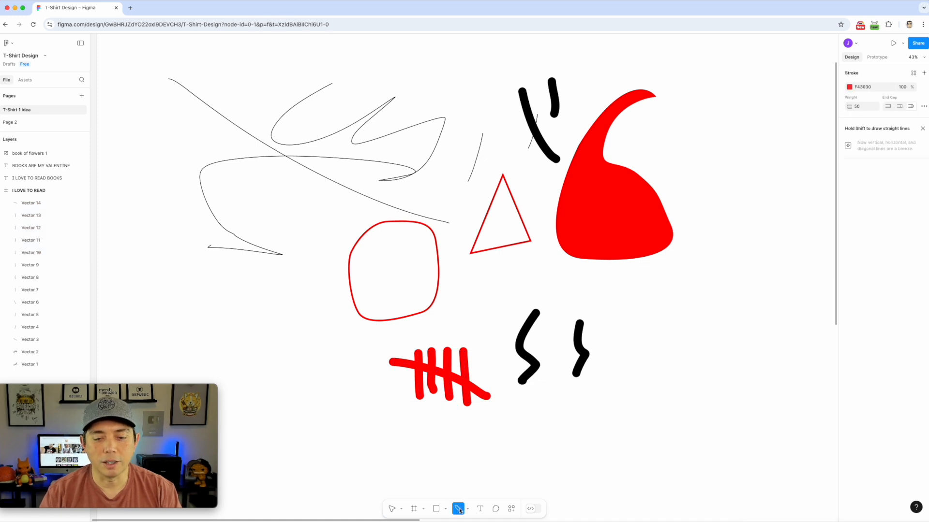
left_click(467, 508)
key("ctrl+z")
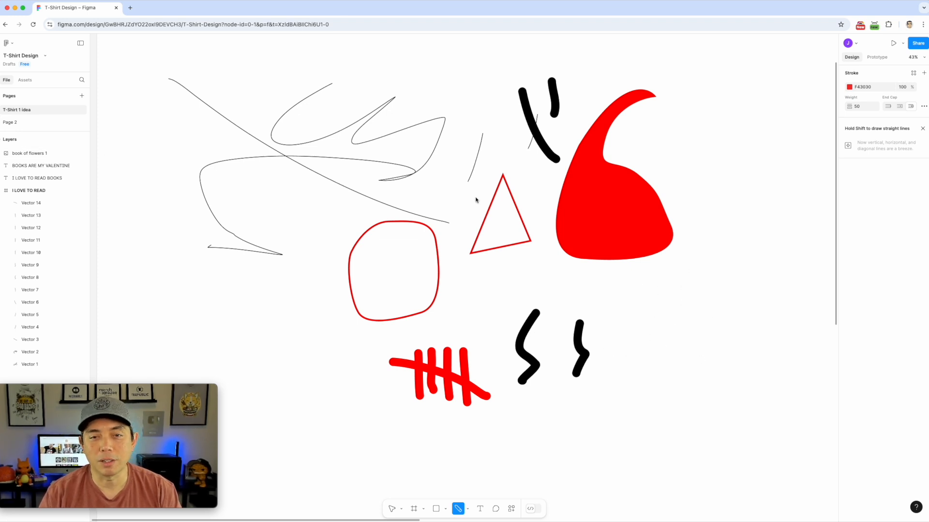
scroll(455, 319, "down", 5)
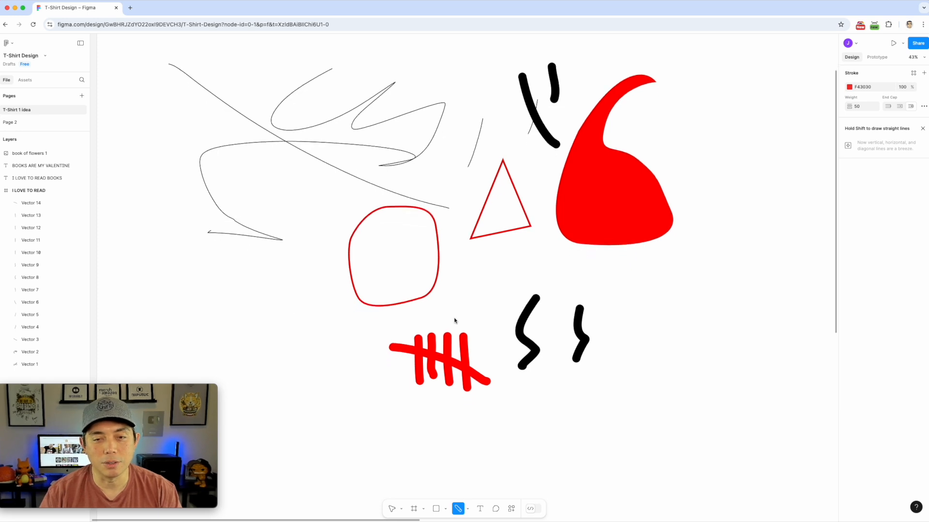
scroll(454, 319, "down", 4)
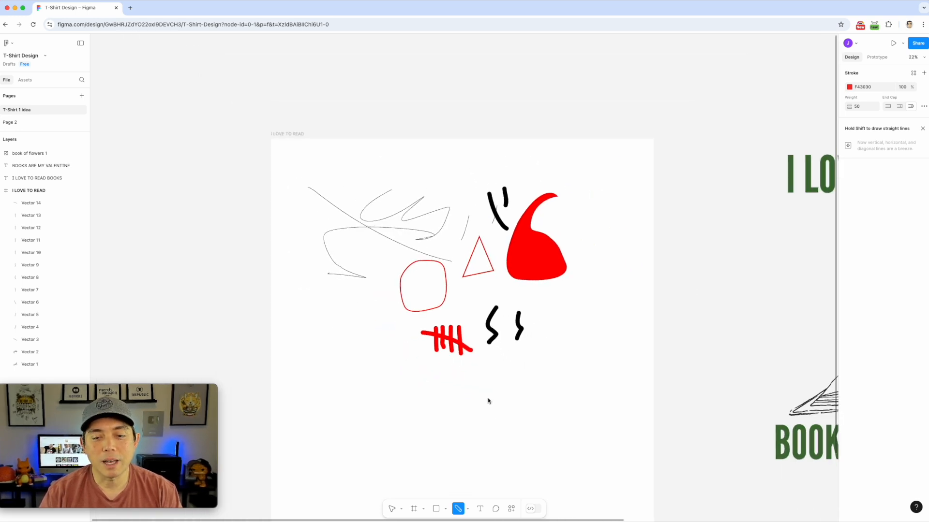